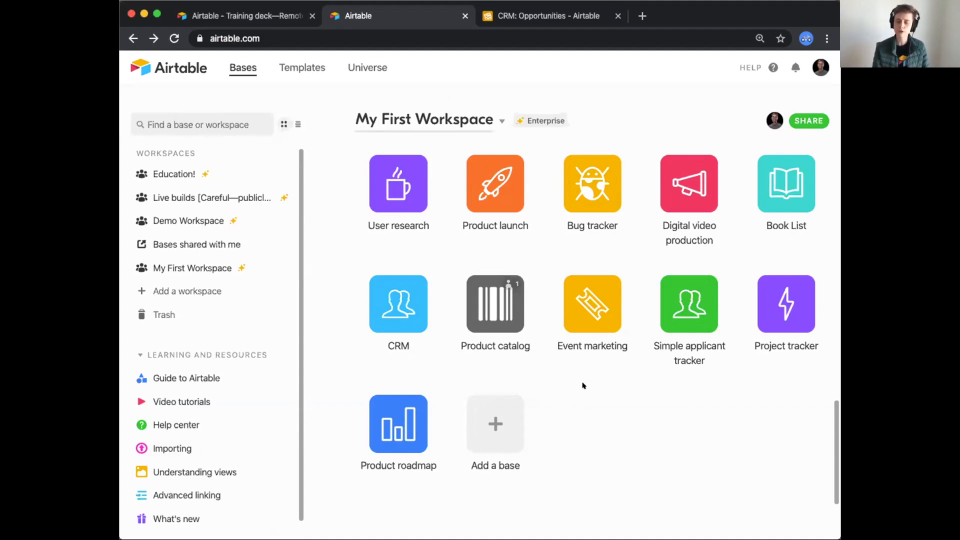
Create a base from scratch in My First Workspace and name it CRM.
{"action": "scroll", "coordinate": [582, 386], "scroll_direction": "down", "scroll_amount": 1}
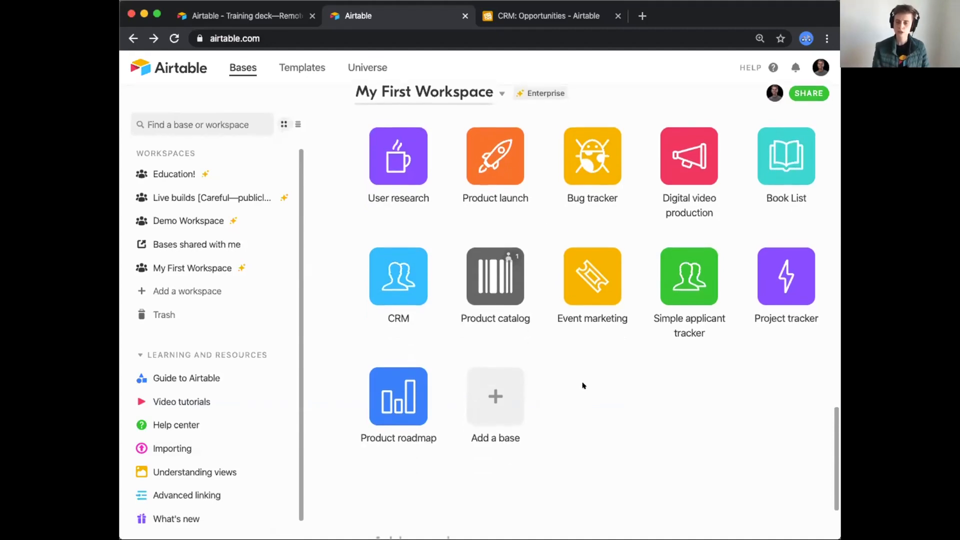
{"action": "left_click", "coordinate": [495, 387]}
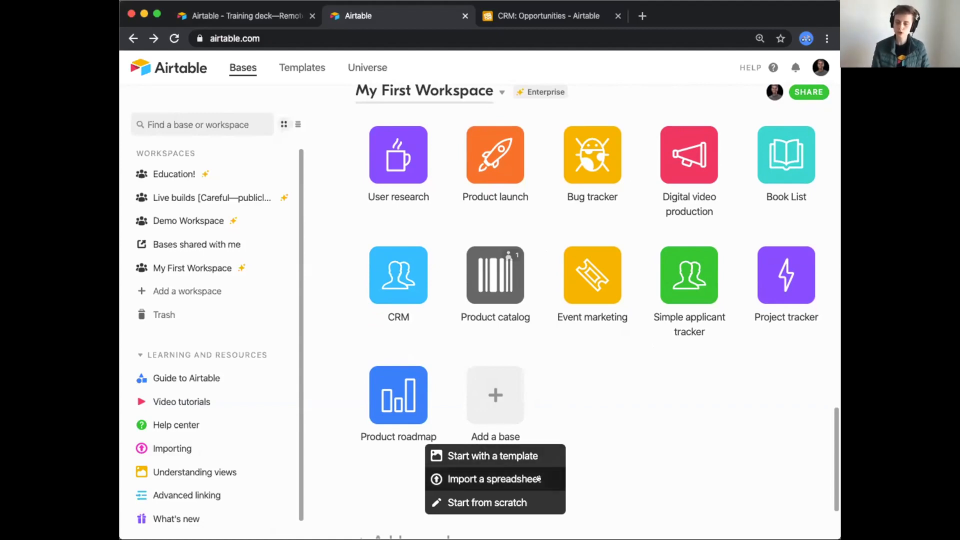
{"action": "left_click", "coordinate": [525, 500]}
{"action": "type", "text": "CRM"}
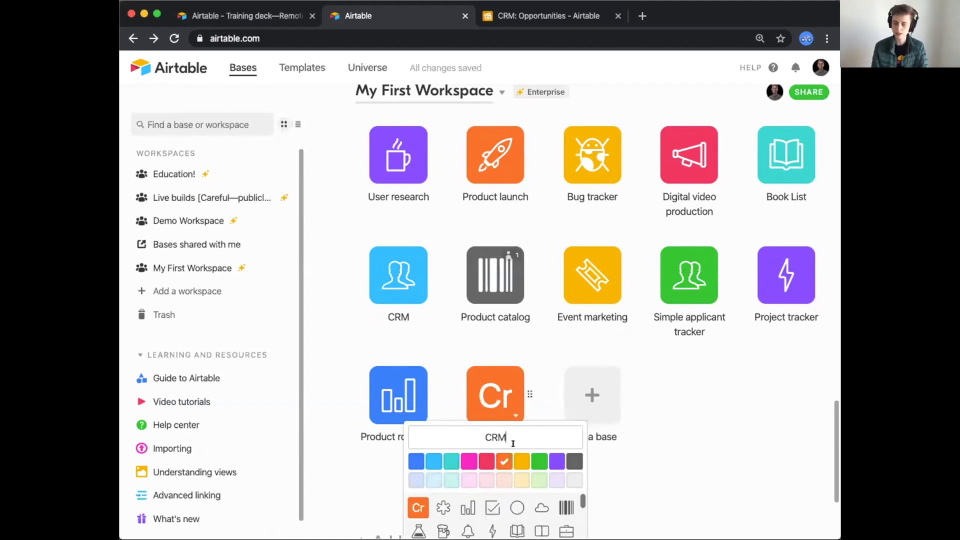
Give the new CRM base a cloud icon and a green colour.
{"action": "scroll", "coordinate": [466, 481], "scroll_direction": "down", "scroll_amount": 1}
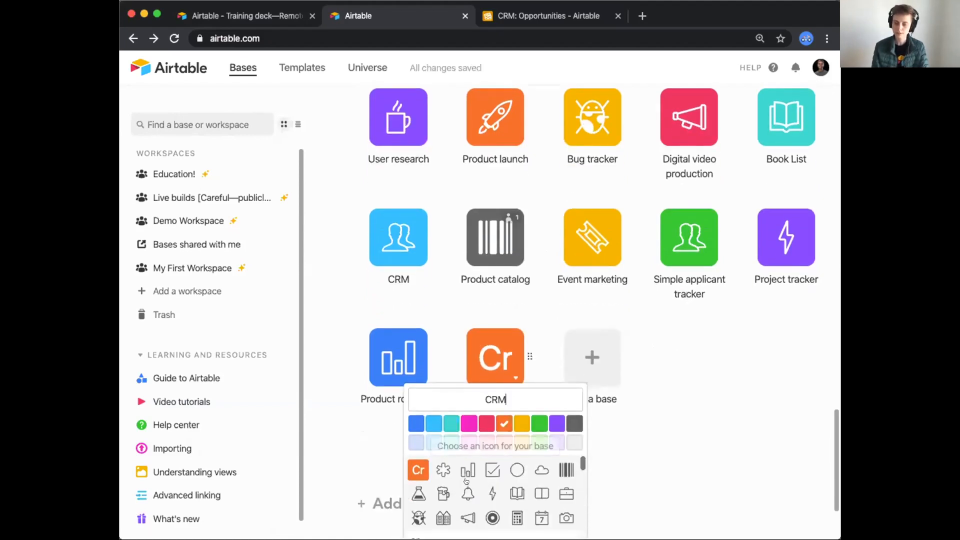
{"action": "left_click", "coordinate": [538, 470]}
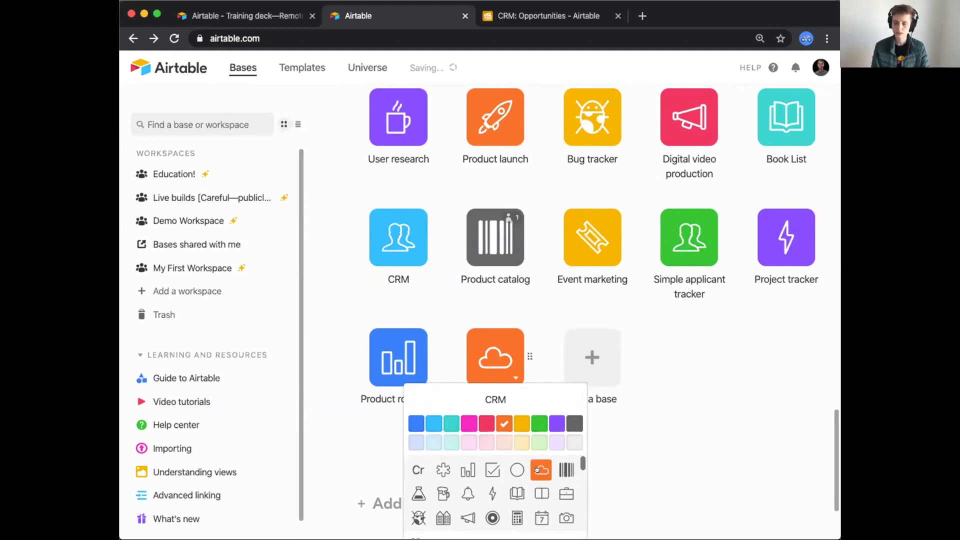
{"action": "left_click", "coordinate": [537, 422]}
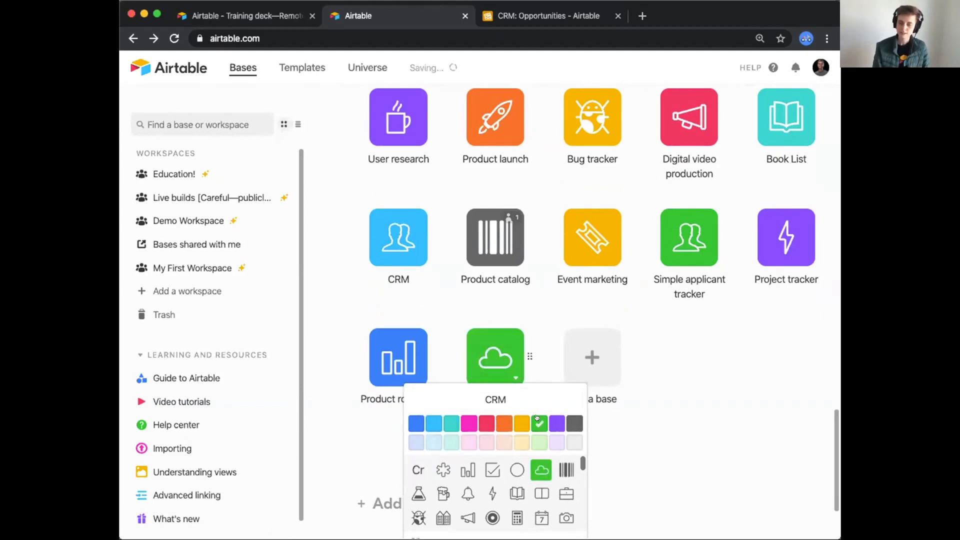
{"action": "left_click", "coordinate": [697, 427]}
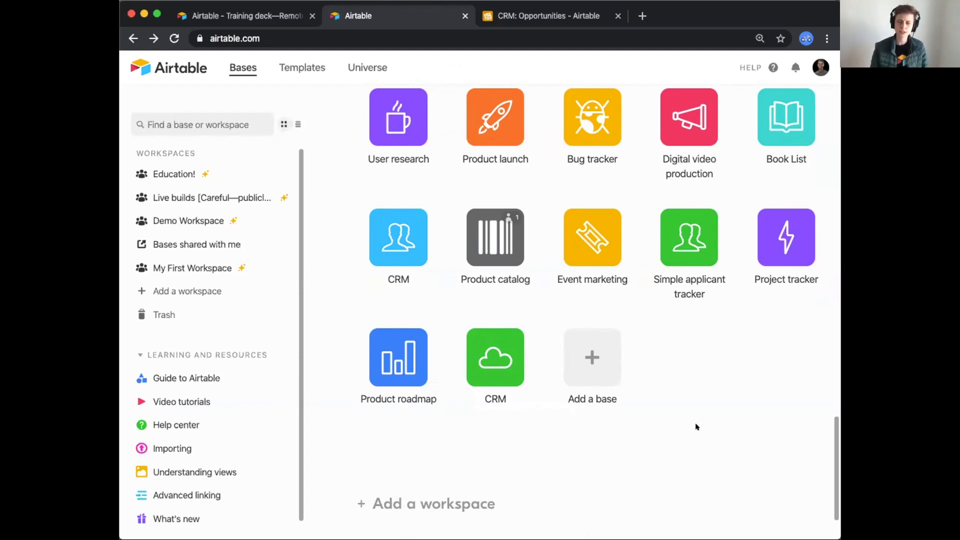
Open the blue CRM base and check off "Create your foundation" in the agenda checklist.
{"action": "scroll", "coordinate": [697, 427], "scroll_direction": "up", "scroll_amount": 1}
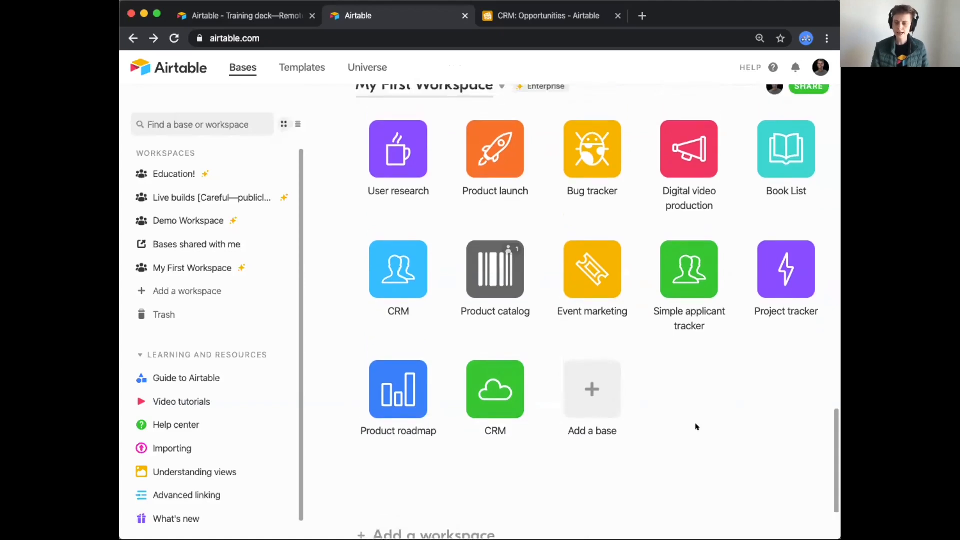
{"action": "left_click", "coordinate": [402, 256]}
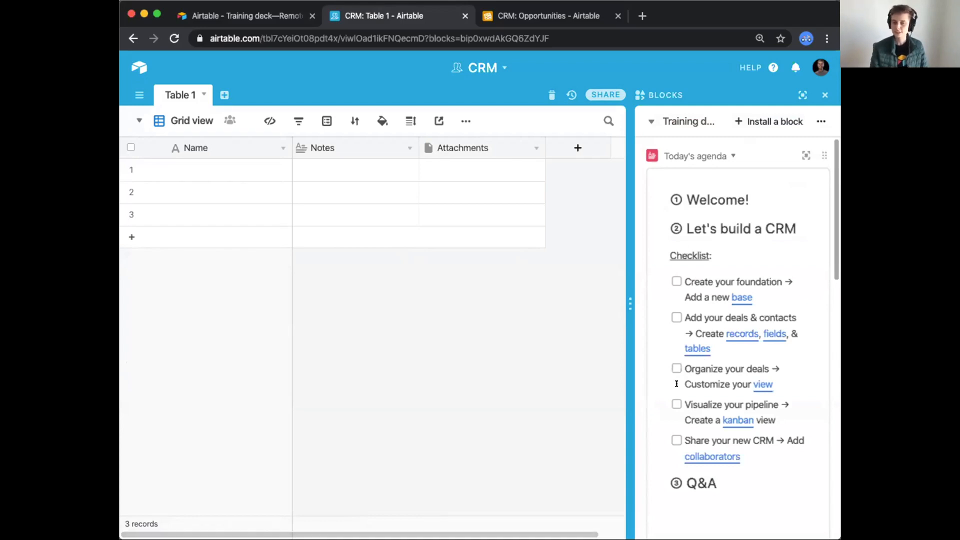
{"action": "left_click", "coordinate": [676, 282]}
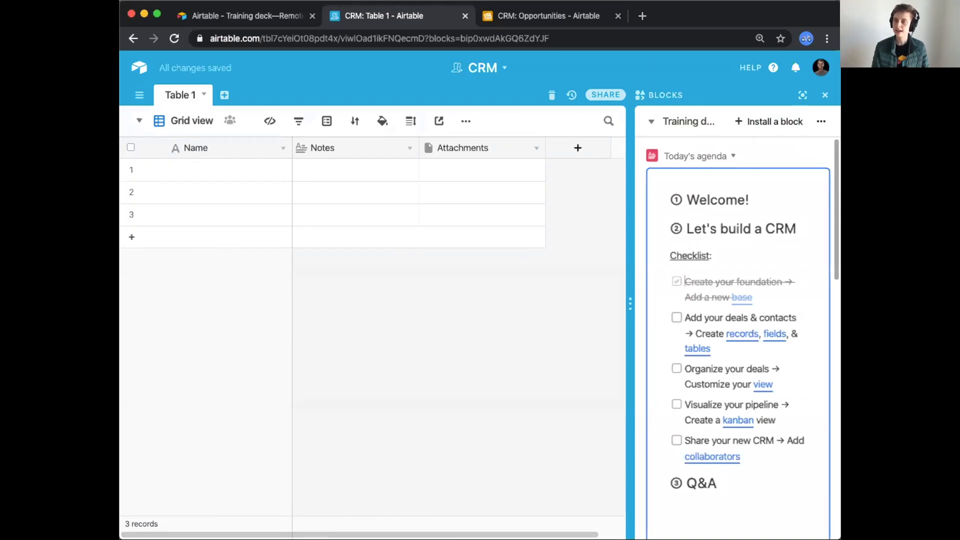
Widen the browser window and hide the base's blocks to make room for the table.
{"action": "key", "text": "super+Tab"}
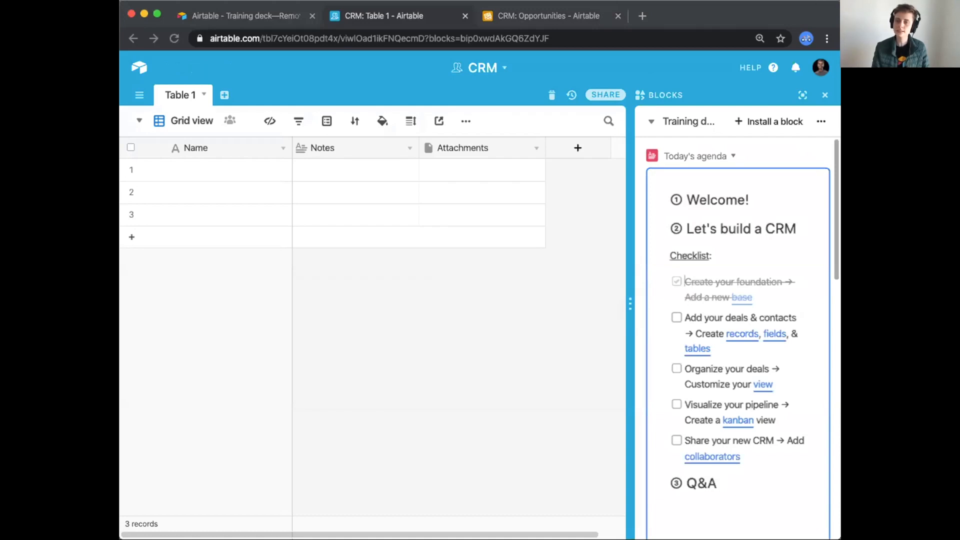
{"action": "left_click_drag", "start_coordinate": [840, 149], "coordinate": [884, 149]}
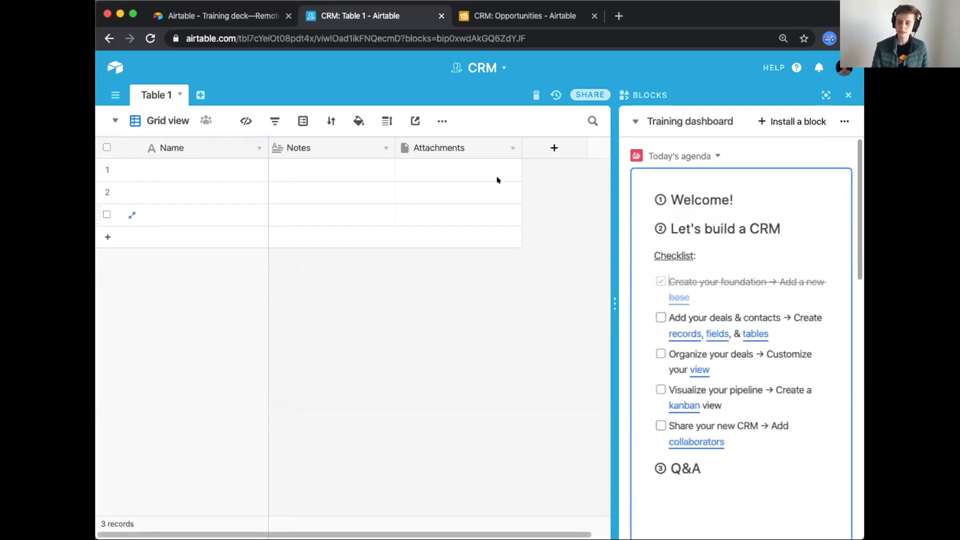
{"action": "left_click", "coordinate": [847, 94]}
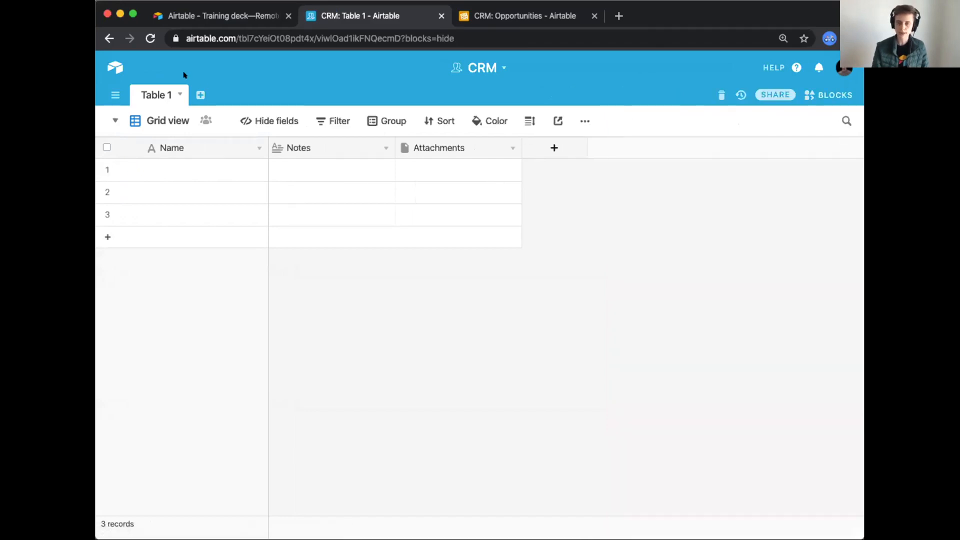
Rename Table 1 as Deals.
{"action": "double_click", "coordinate": [161, 93]}
{"action": "type", "text": "Dea"}
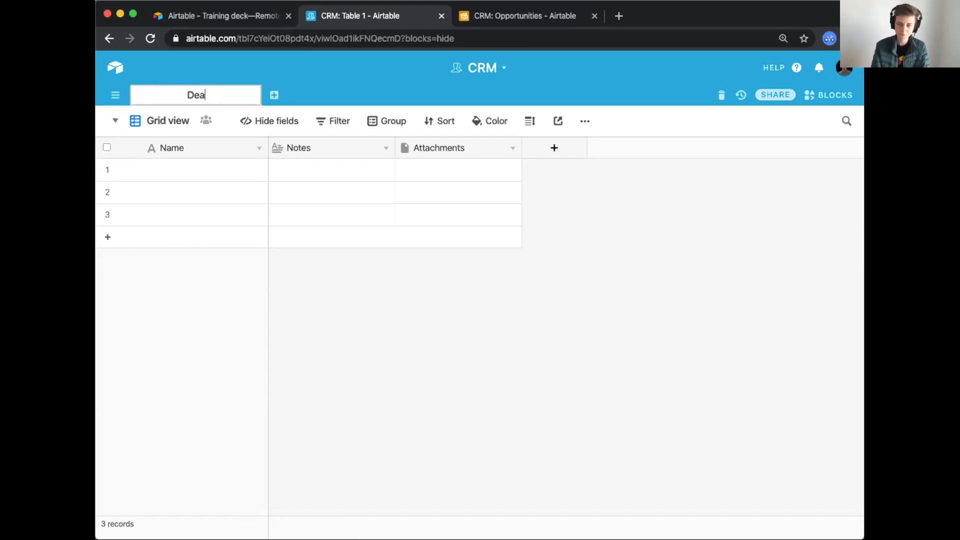
{"action": "type", "text": "l"}
{"action": "key", "text": "Return"}
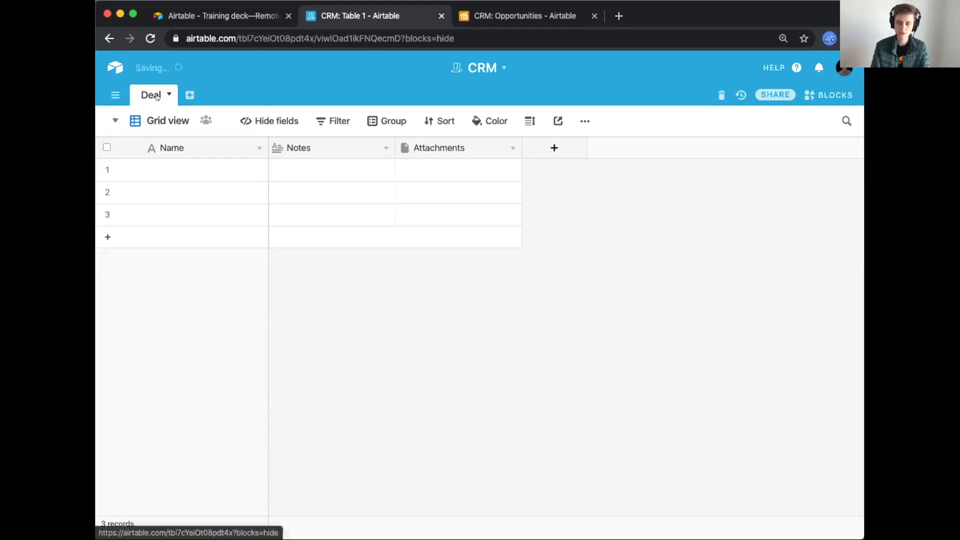
{"action": "double_click", "coordinate": [140, 95]}
{"action": "key", "text": "Right"}
{"action": "type", "text": "s"}
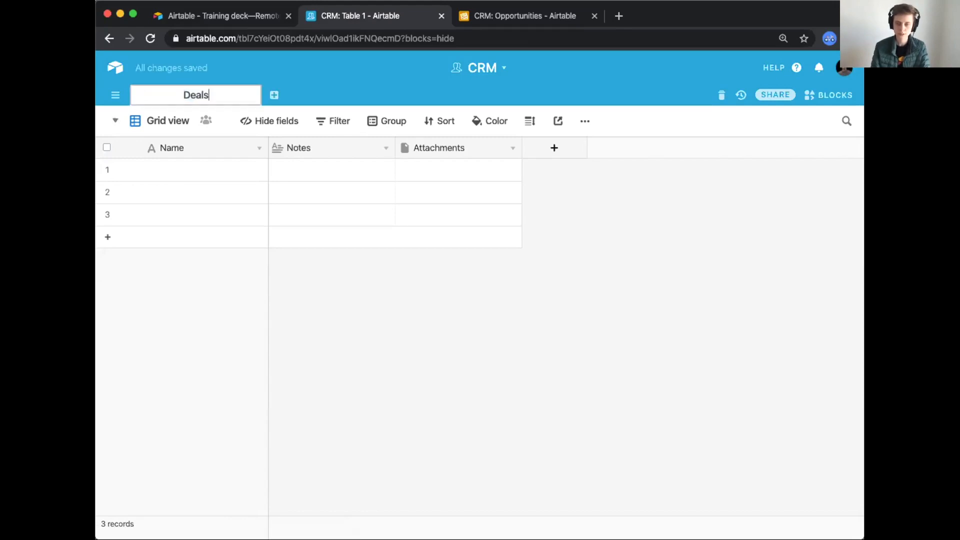
{"action": "left_click", "coordinate": [263, 74]}
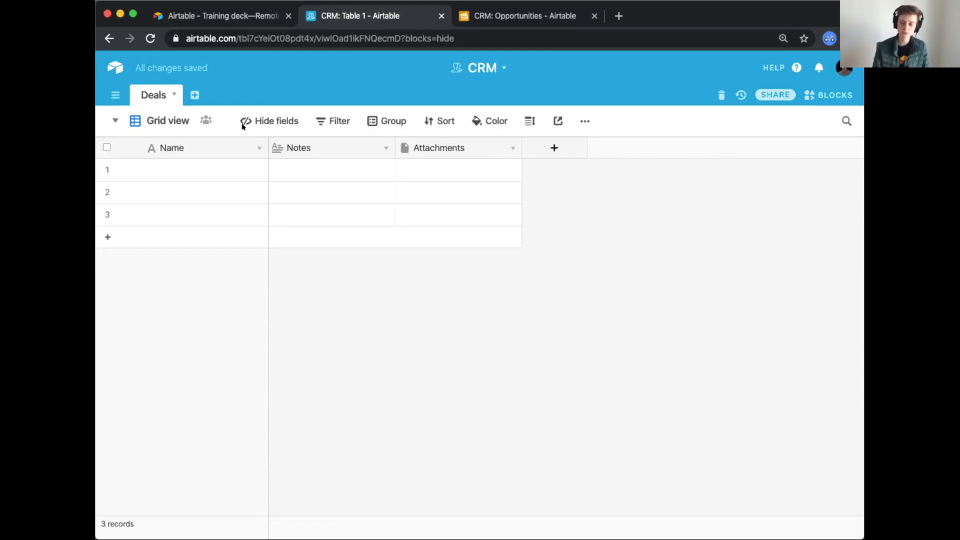
Name the first two deal records "What's updog" and "Home stretch".
{"action": "left_click", "coordinate": [192, 179]}
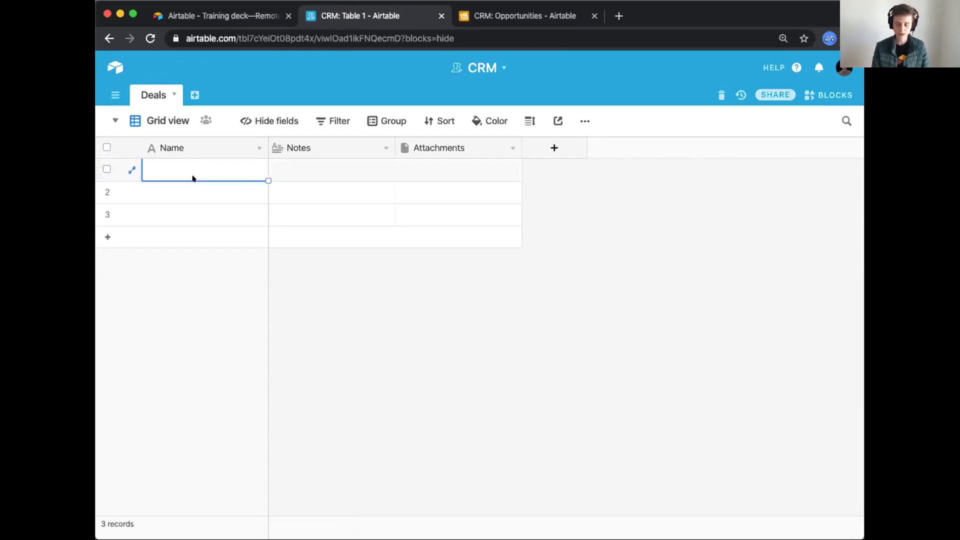
{"action": "type", "text": "What's"}
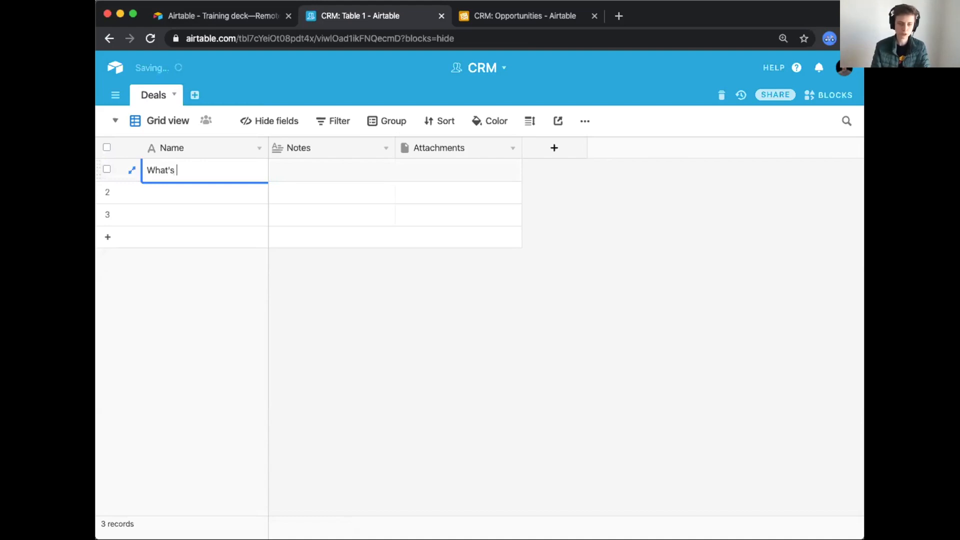
{"action": "type", "text": " upda"}
{"action": "key", "text": "BackSpace"}
{"action": "type", "text": "og"}
{"action": "left_click", "coordinate": [191, 193]}
{"action": "type", "text": "Home stretch"}
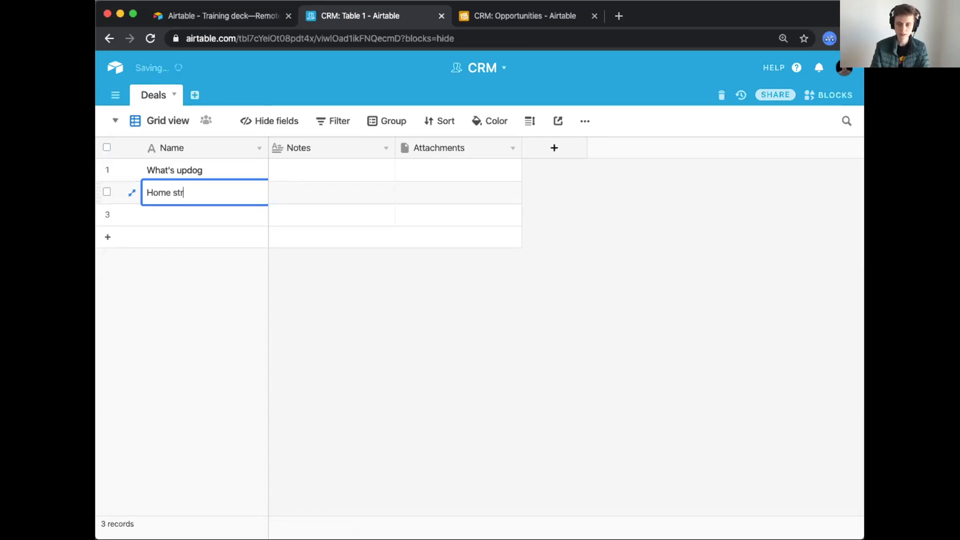
Name the third record "Namastay the course" and add a fourth record named "No place like ohm".
{"action": "left_click", "coordinate": [185, 210]}
{"action": "type", "text": "Na"}
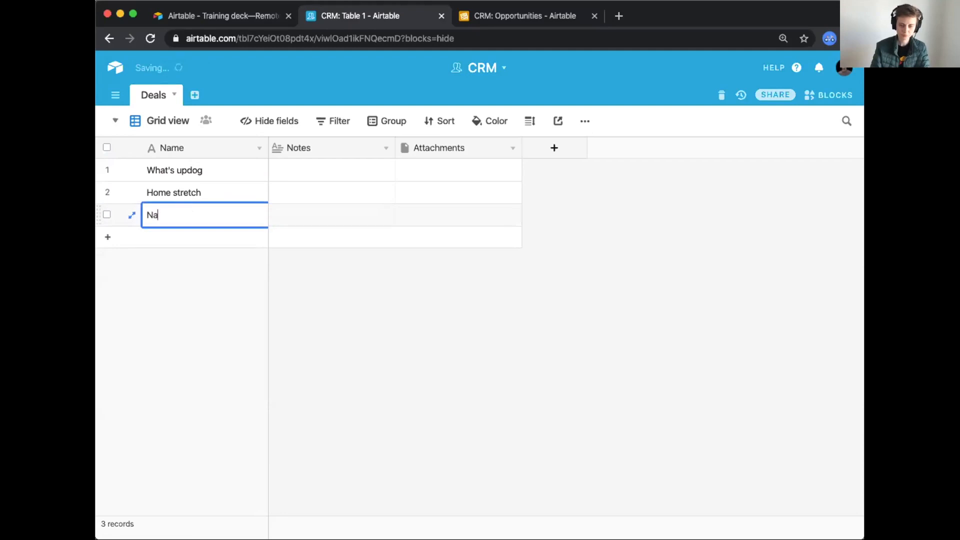
{"action": "type", "text": "mast"}
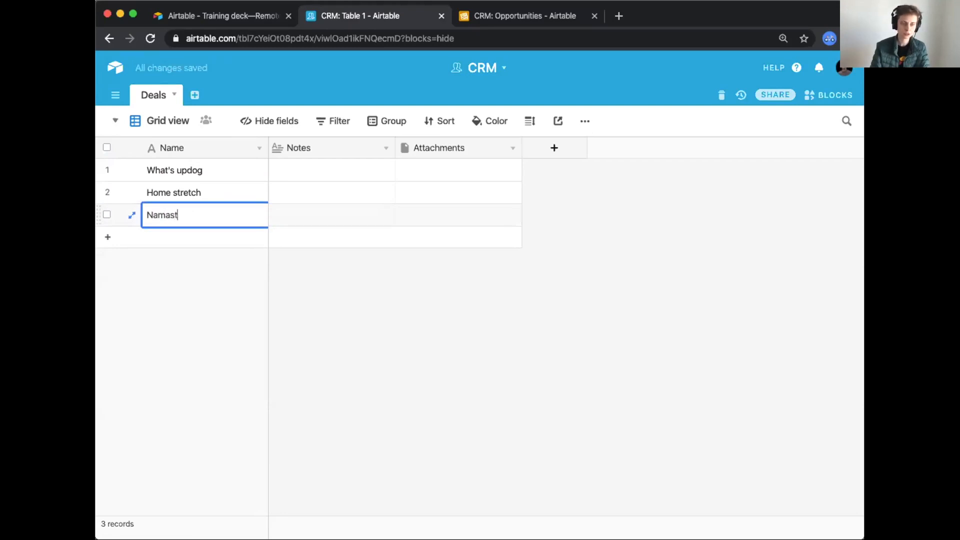
{"action": "type", "text": "ay the course"}
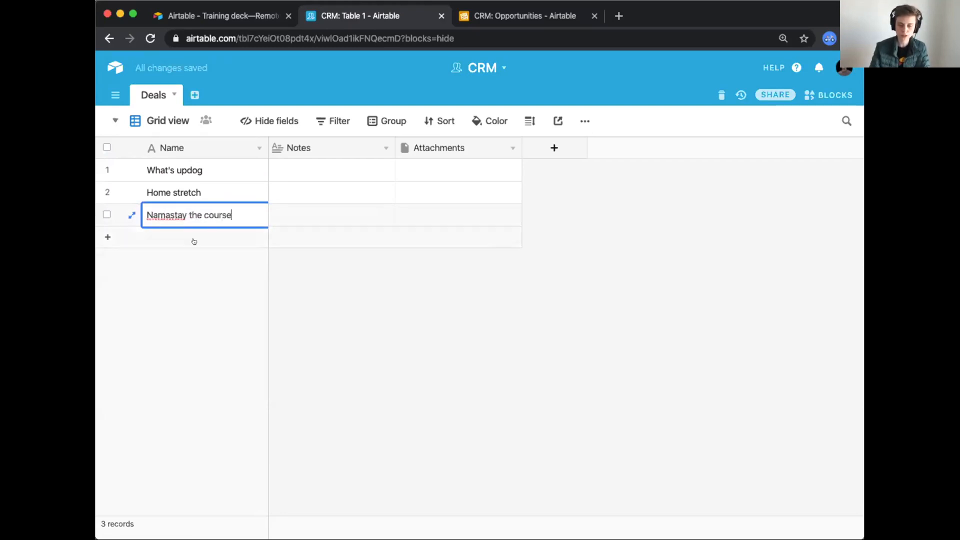
{"action": "left_click", "coordinate": [193, 239]}
{"action": "type", "text": "N"}
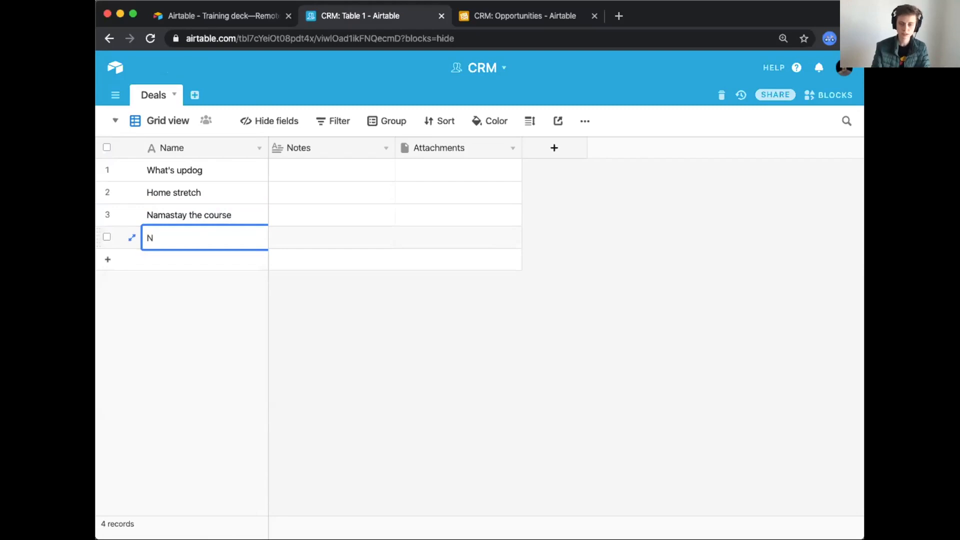
{"action": "type", "text": "o place like ohm"}
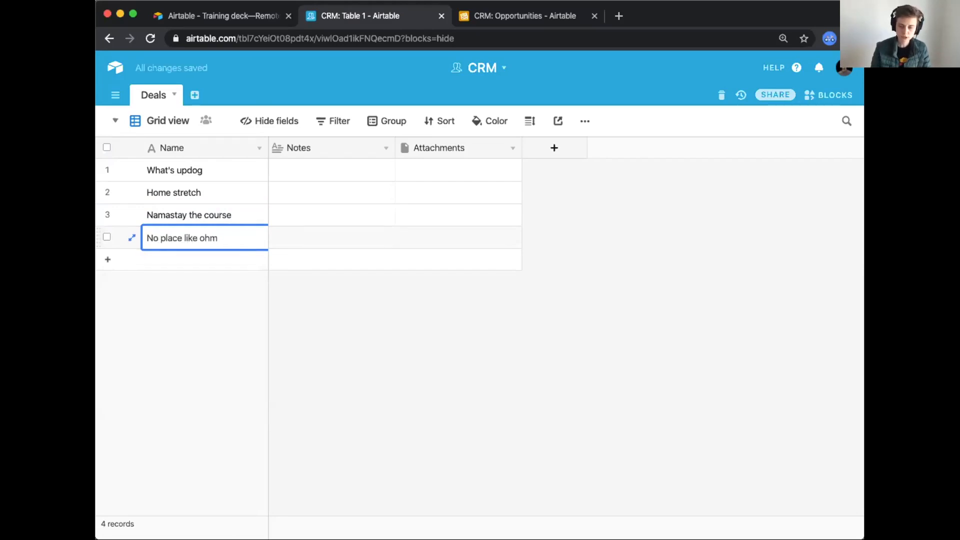
{"action": "left_click", "coordinate": [334, 310]}
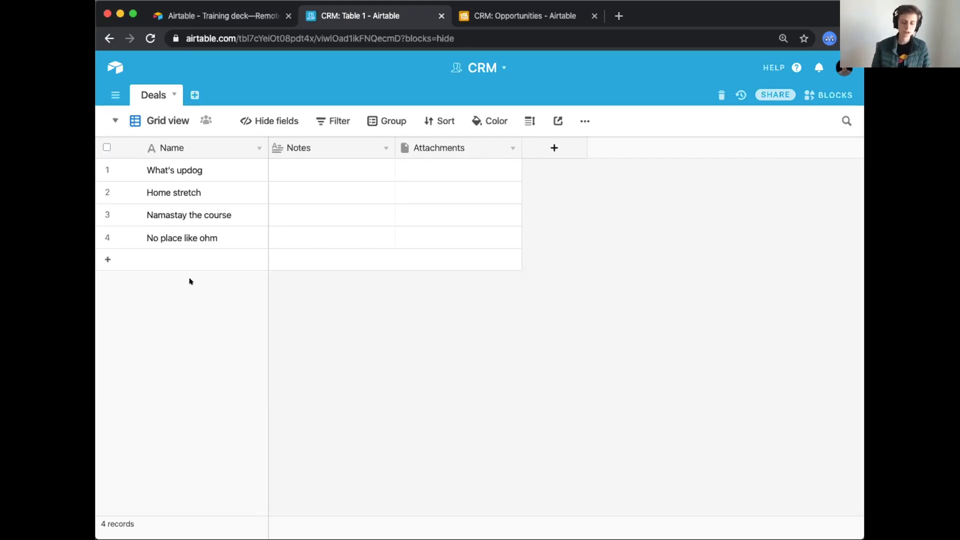
Narrow the Notes and Attachments columns and set up a new Single select field named Stage.
{"action": "left_click_drag", "start_coordinate": [395, 146], "coordinate": [364, 140]}
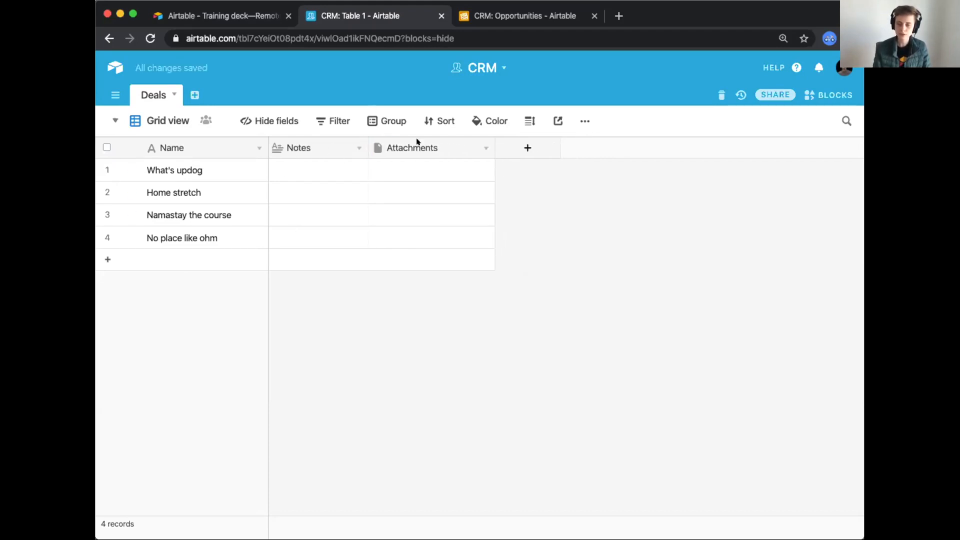
{"action": "left_click_drag", "start_coordinate": [495, 148], "coordinate": [460, 148]}
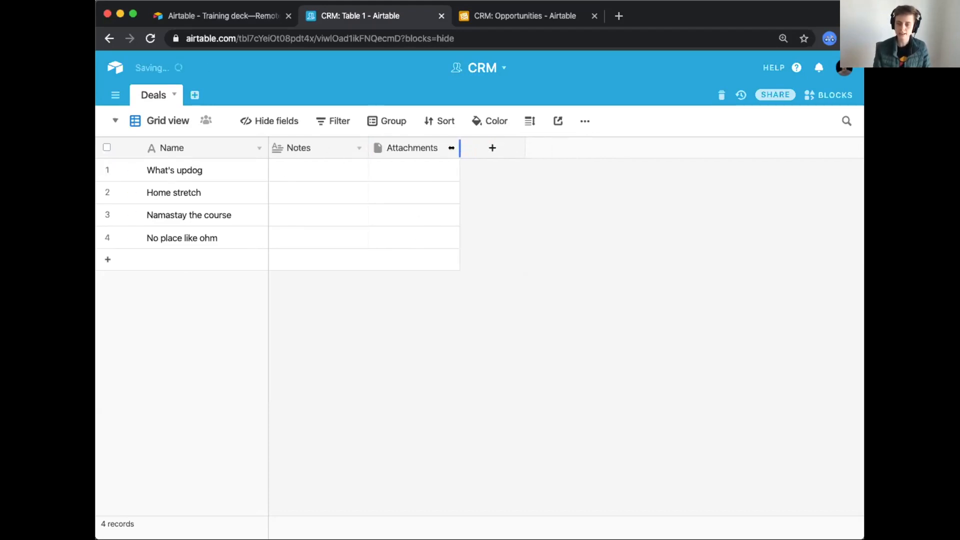
{"action": "left_click", "coordinate": [483, 144]}
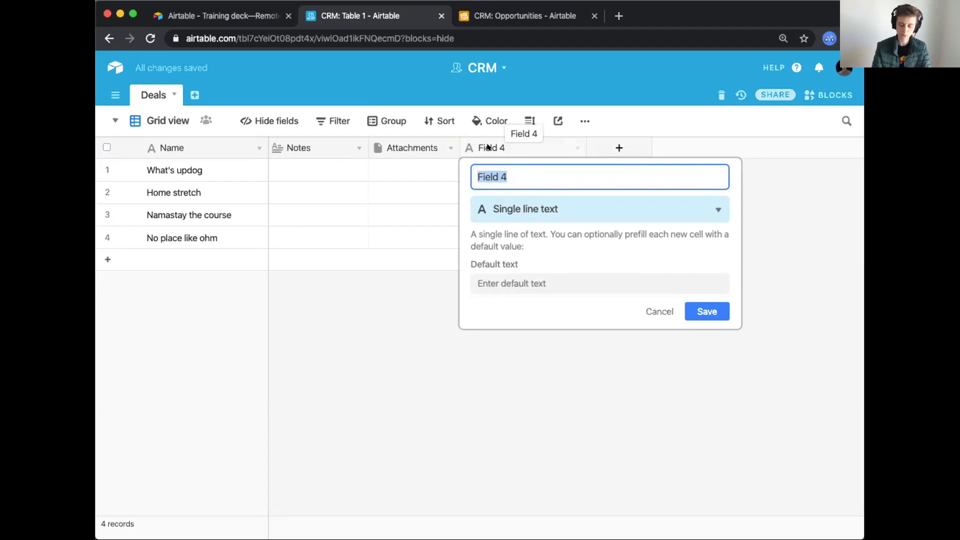
{"action": "type", "text": "Stage"}
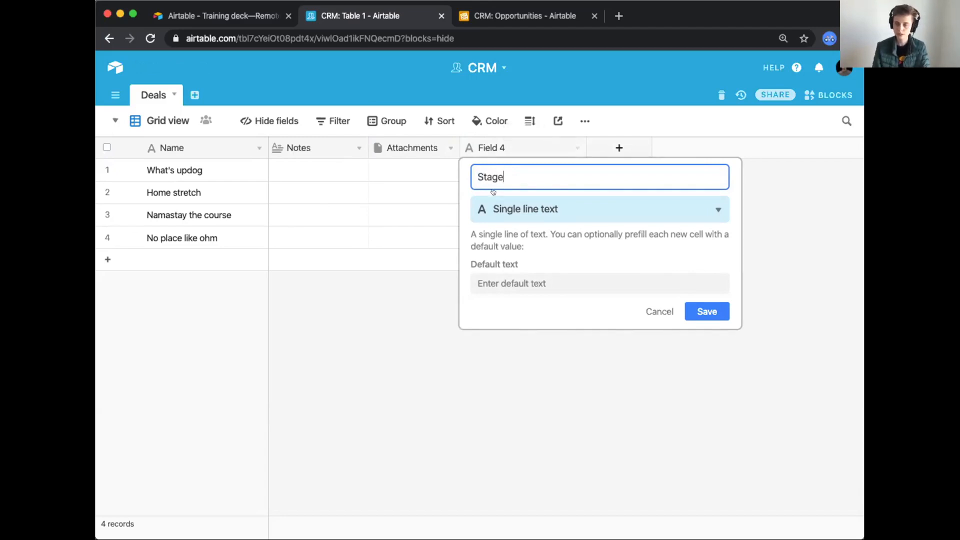
{"action": "left_click", "coordinate": [506, 202]}
{"action": "scroll", "coordinate": [551, 335], "scroll_direction": "down", "scroll_amount": 3}
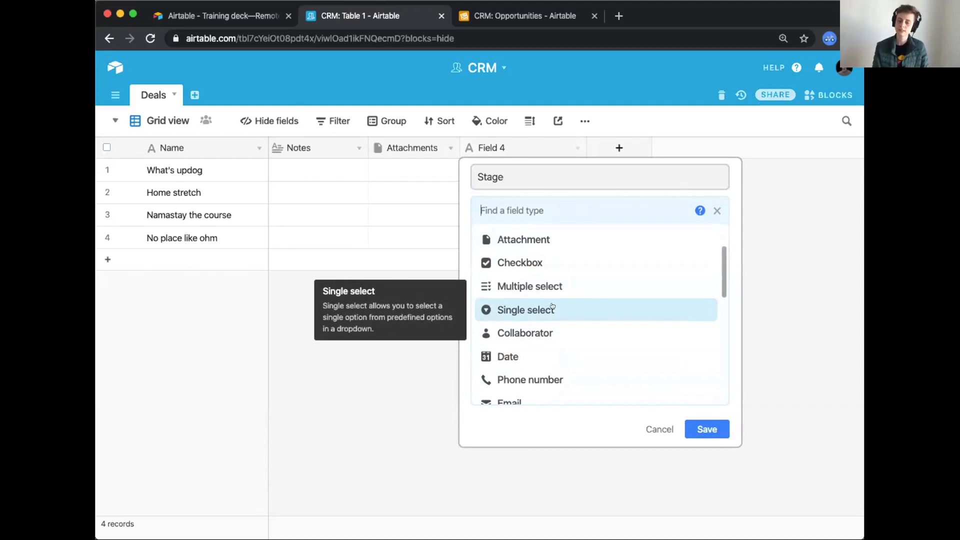
{"action": "left_click", "coordinate": [552, 307]}
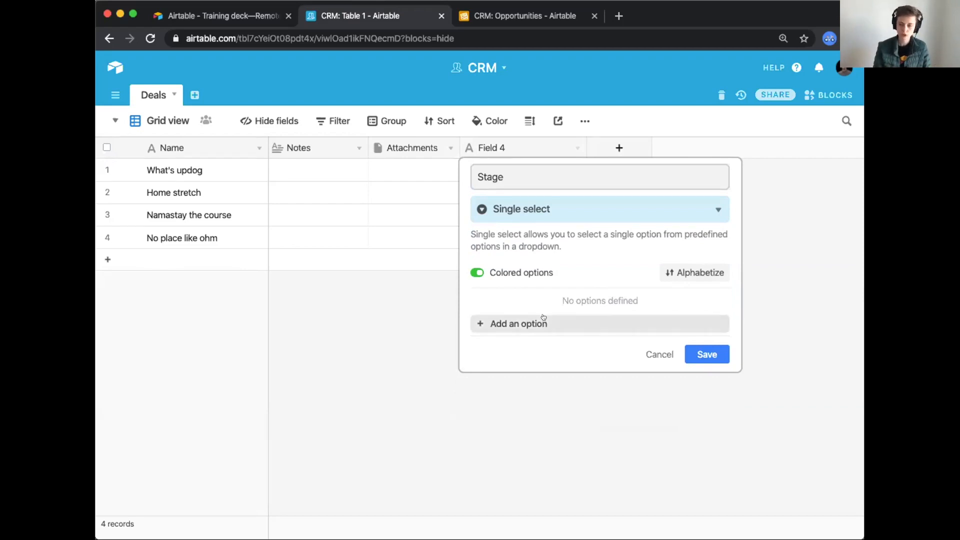
Add the options Discovery, Quote, Contracting, Closed won and Closed lost to the Stage field.
{"action": "left_click", "coordinate": [544, 317]}
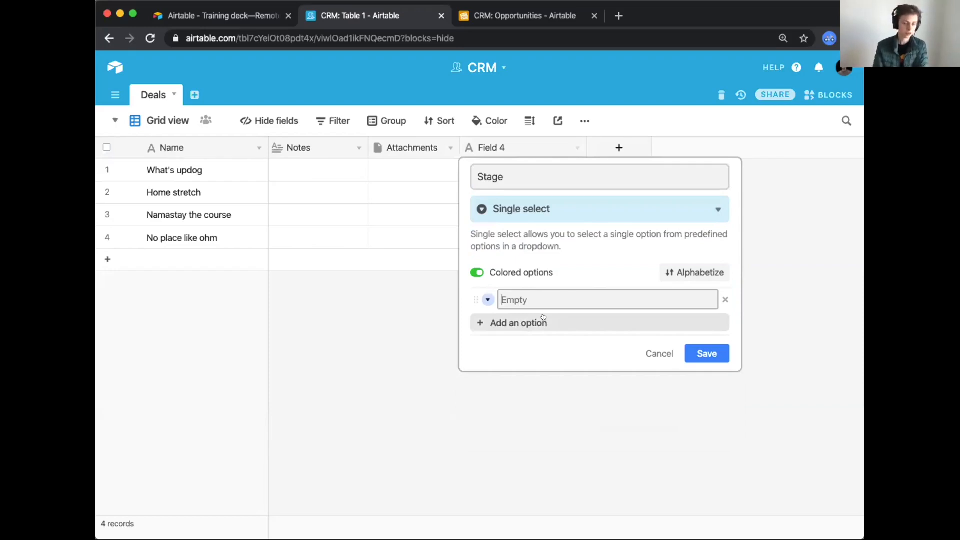
{"action": "type", "text": "Discovery"}
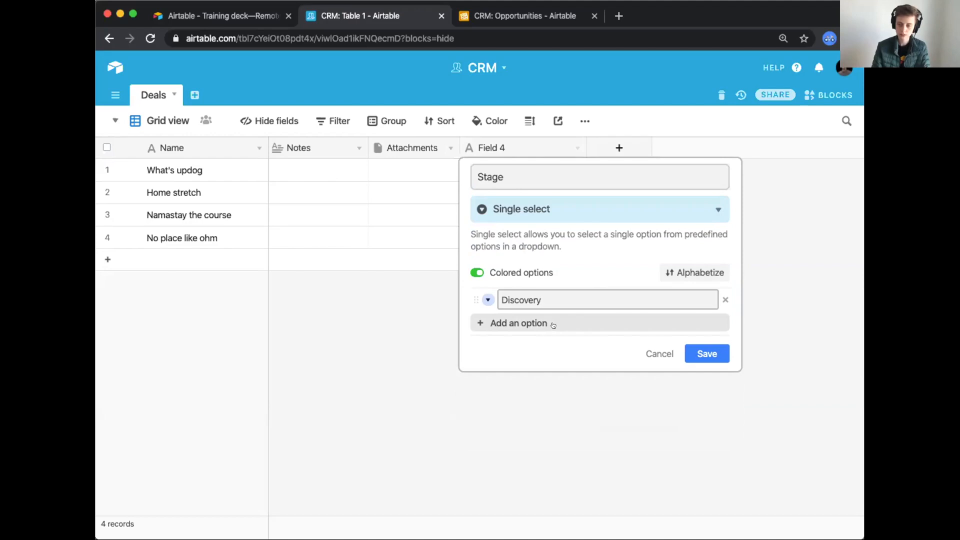
{"action": "left_click", "coordinate": [552, 324]}
{"action": "type", "text": "Quote"}
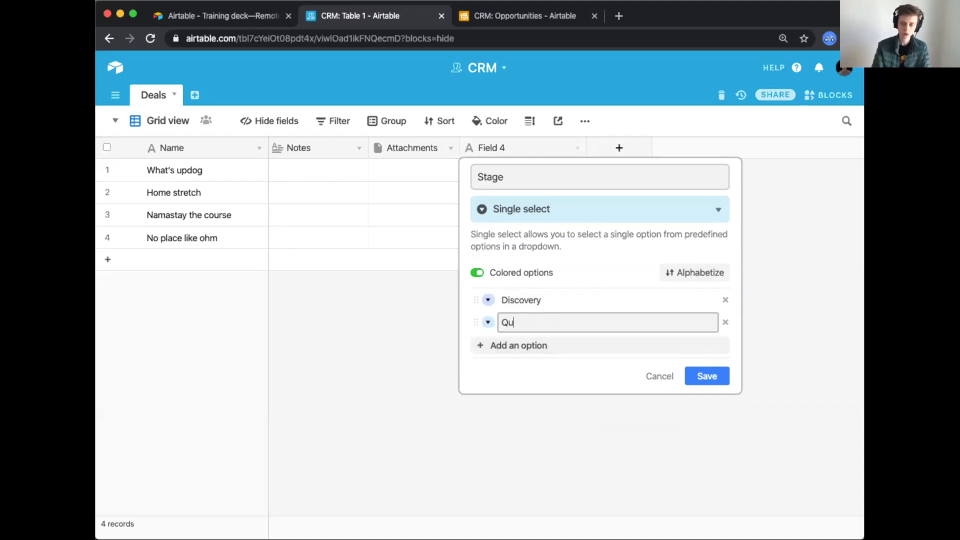
{"action": "left_click", "coordinate": [536, 338]}
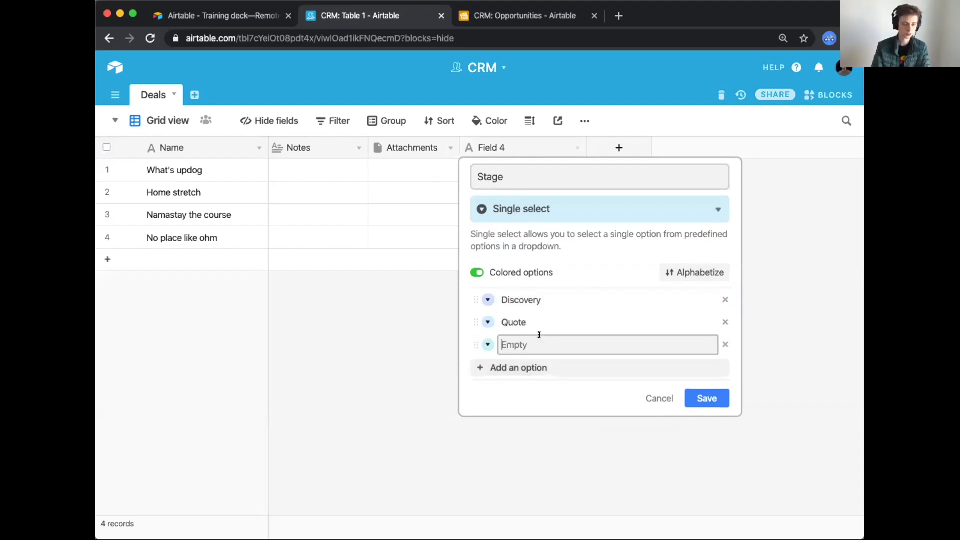
{"action": "type", "text": "Contracting"}
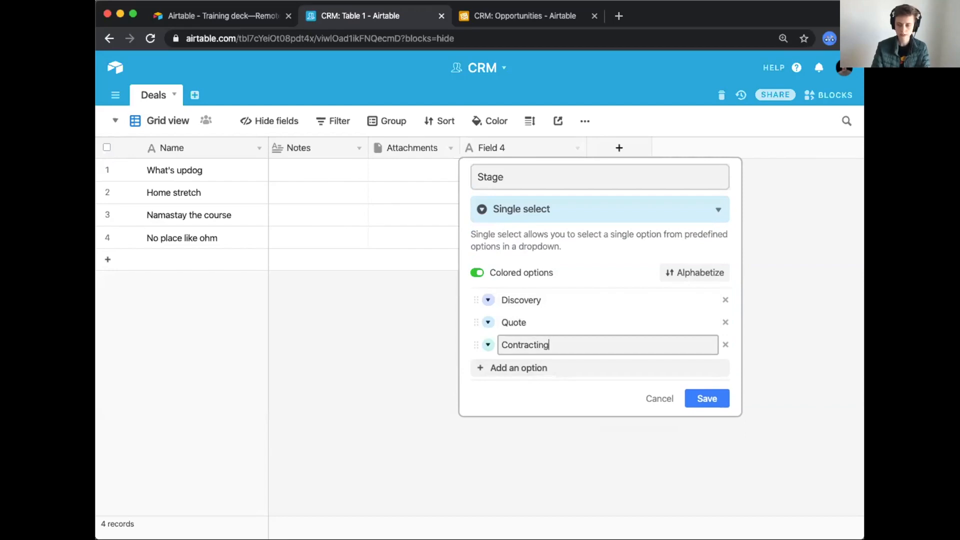
{"action": "left_click", "coordinate": [521, 366]}
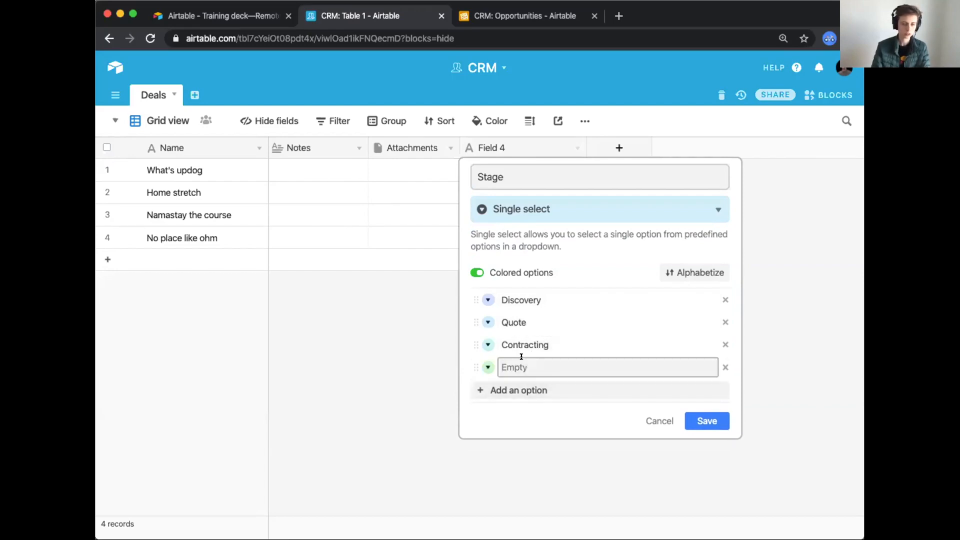
{"action": "type", "text": "Closed won"}
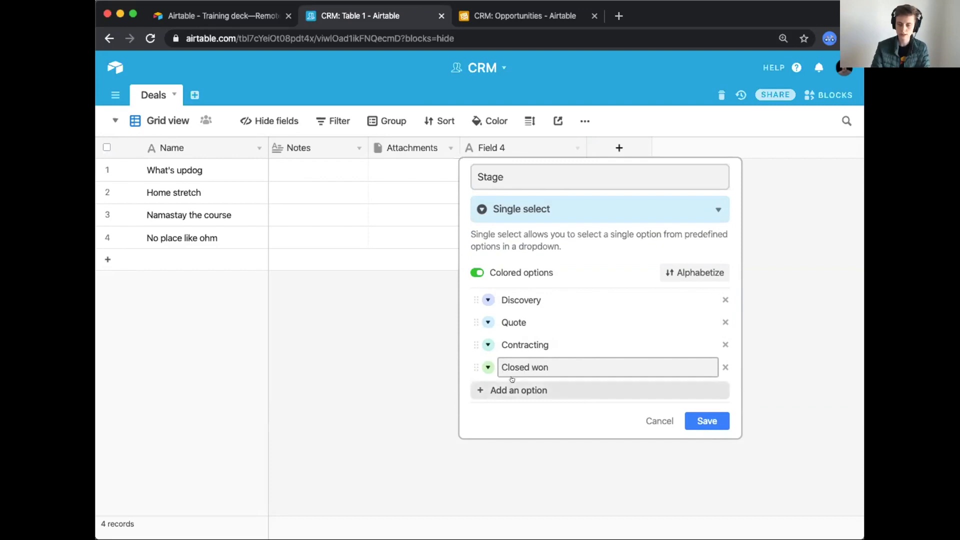
{"action": "key", "text": "Return"}
{"action": "type", "text": "Closed "}
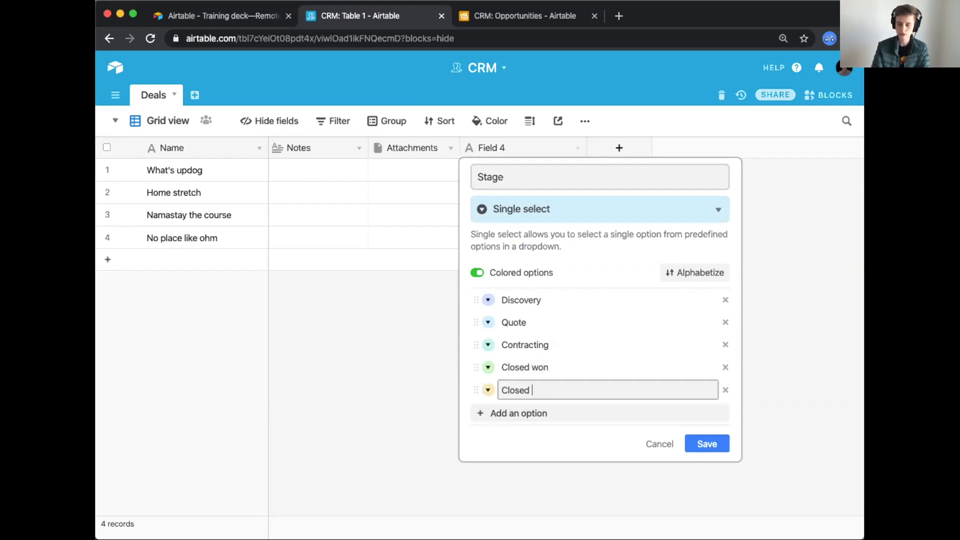
{"action": "type", "text": "lost"}
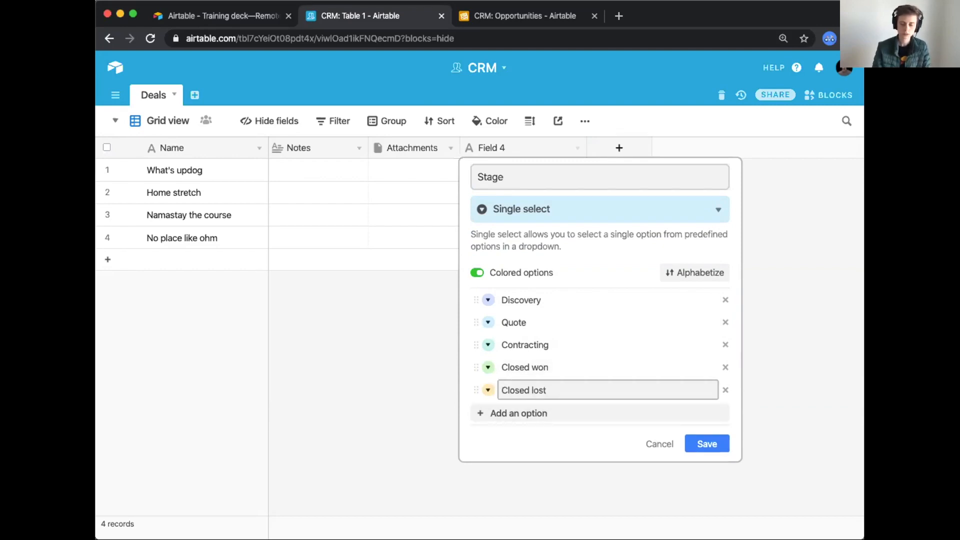
Try light yellow and light green for the Discovery option and medium green for the Quote option.
{"action": "left_click", "coordinate": [487, 300]}
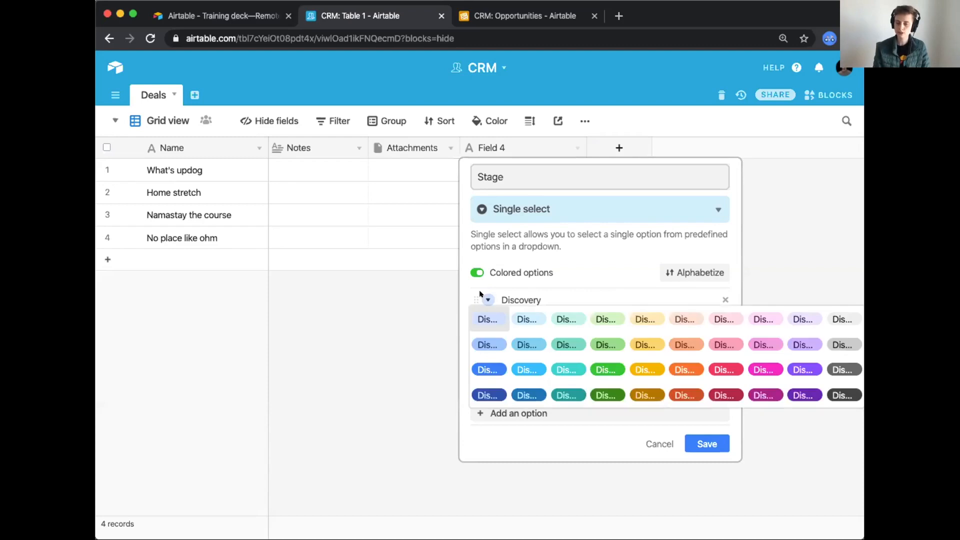
{"action": "left_click", "coordinate": [655, 314]}
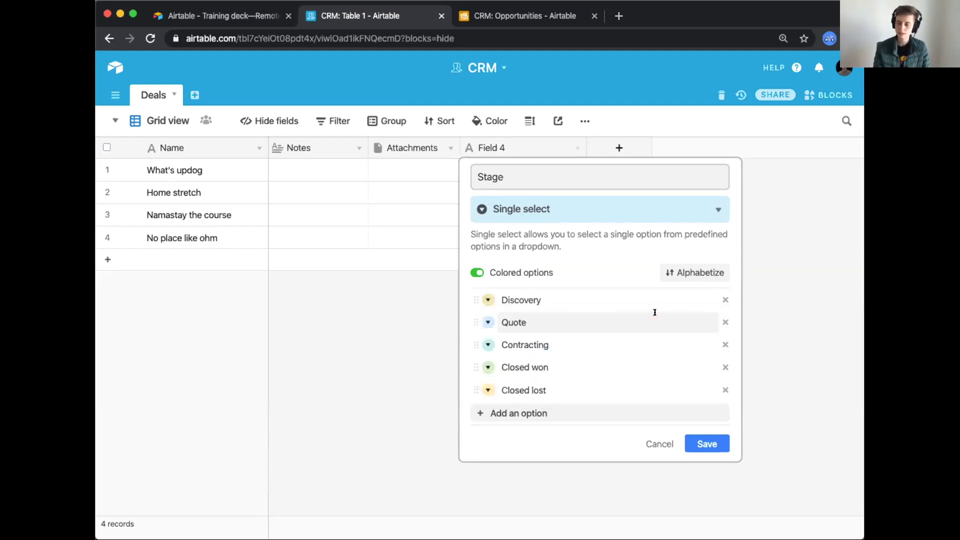
{"action": "left_click", "coordinate": [487, 299]}
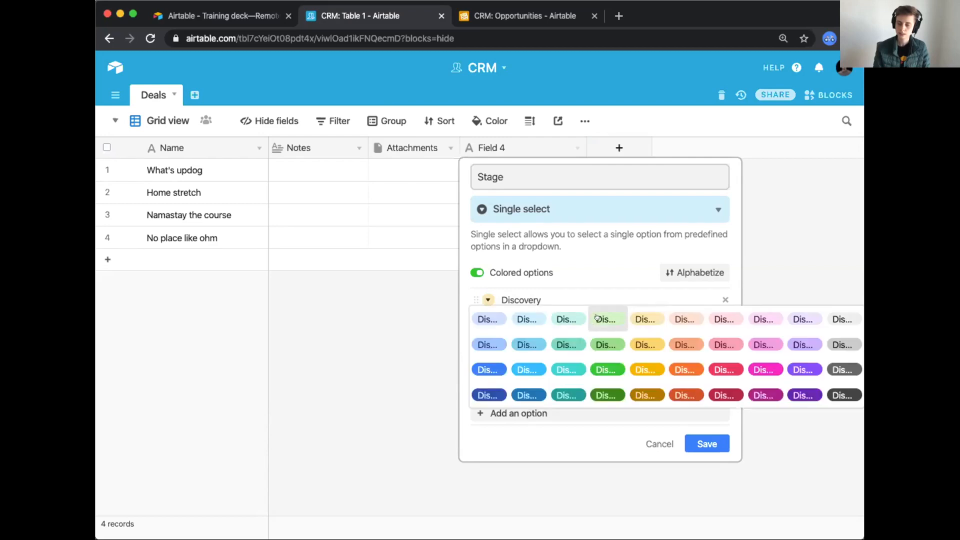
{"action": "left_click", "coordinate": [608, 319]}
{"action": "left_click", "coordinate": [488, 322]}
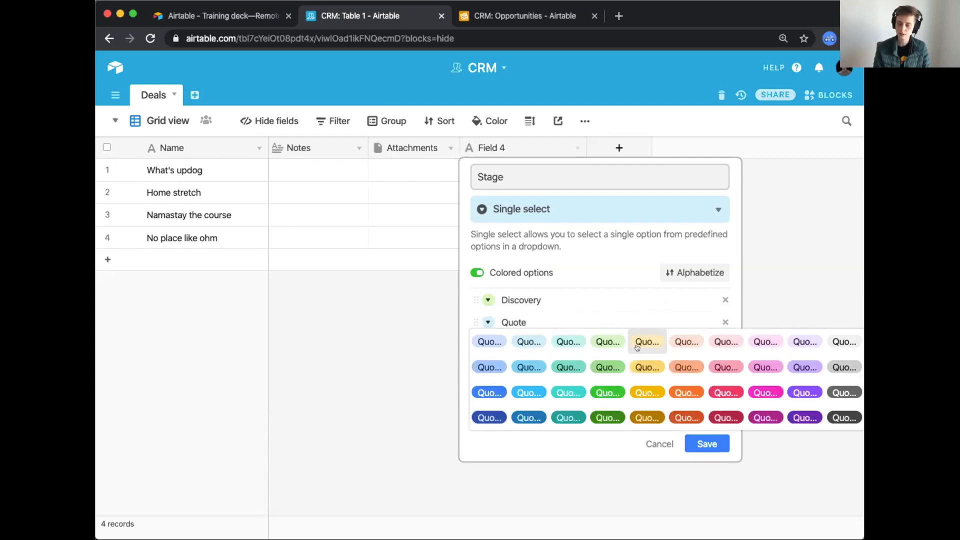
{"action": "left_click", "coordinate": [607, 367]}
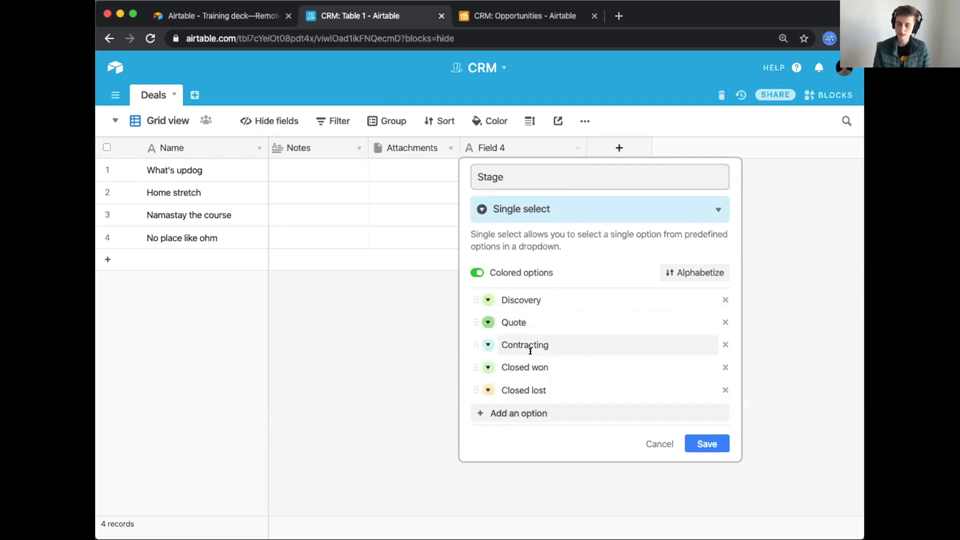
{"action": "left_click", "coordinate": [488, 344]}
Color the Discovery option light teal, Quote light green and Contracting medium green.
{"action": "left_click", "coordinate": [488, 300]}
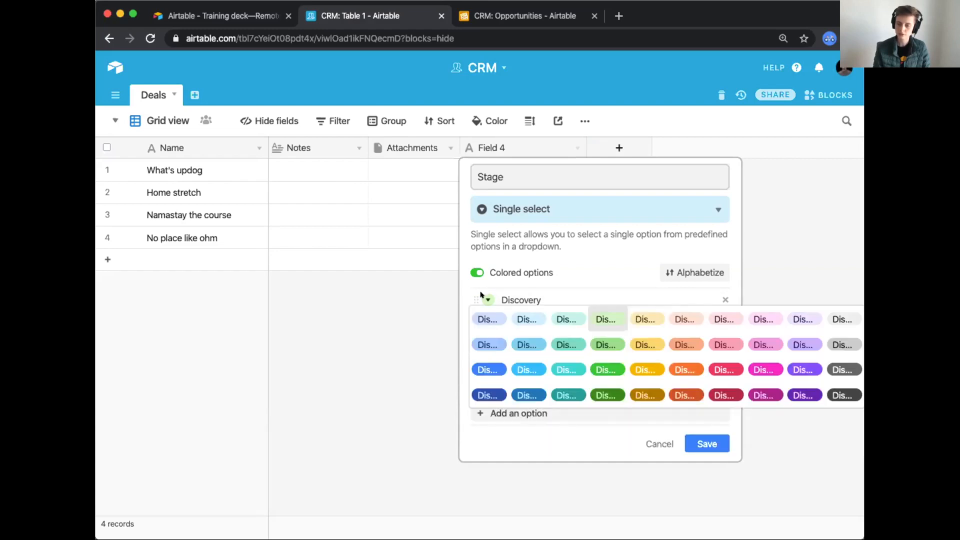
{"action": "left_click", "coordinate": [560, 318]}
{"action": "left_click", "coordinate": [488, 322]}
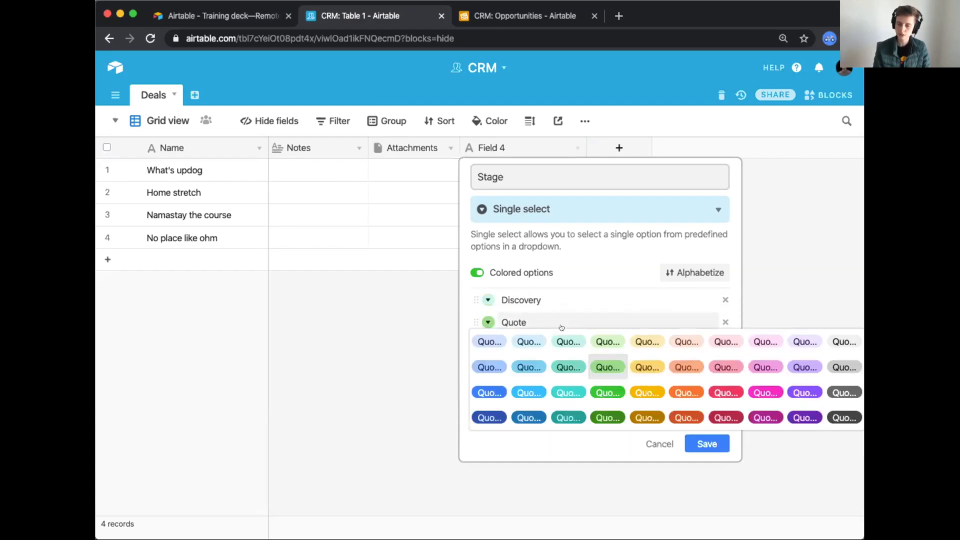
{"action": "left_click", "coordinate": [608, 342]}
{"action": "left_click", "coordinate": [488, 345]}
{"action": "left_click", "coordinate": [606, 388]}
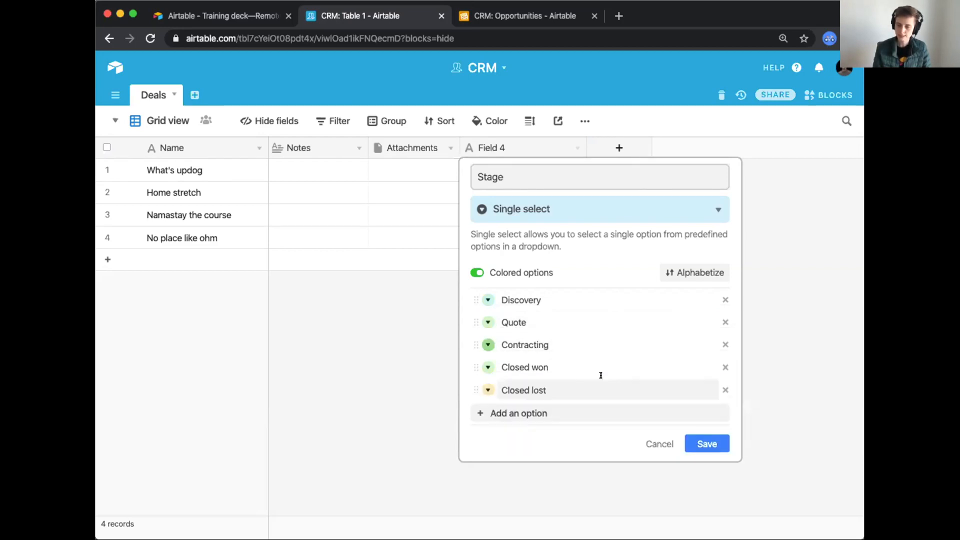
Color the Closed won option bright green and Closed lost pink, and save the Stage field.
{"action": "left_click", "coordinate": [488, 367]}
{"action": "left_click", "coordinate": [602, 433]}
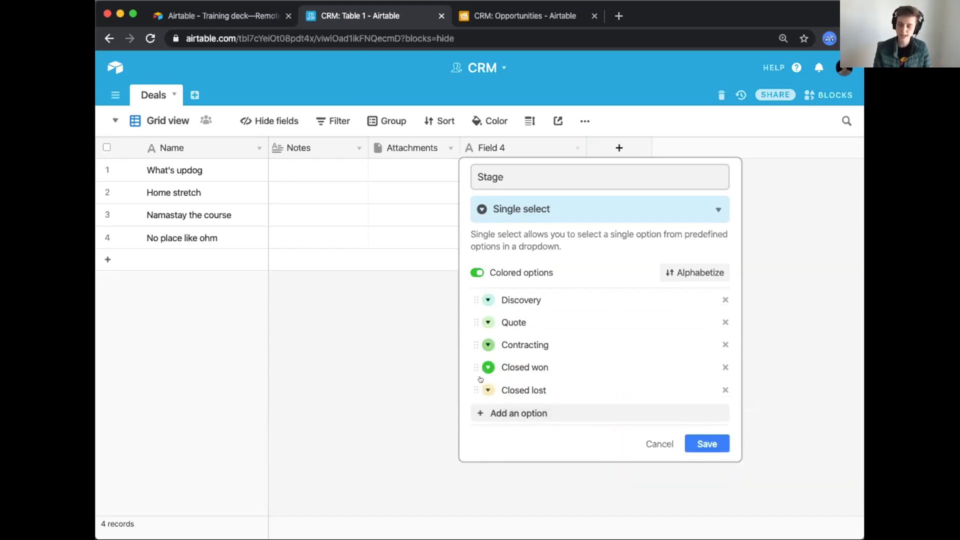
{"action": "left_click", "coordinate": [488, 390]}
{"action": "left_click", "coordinate": [724, 432]}
{"action": "left_click", "coordinate": [700, 443]}
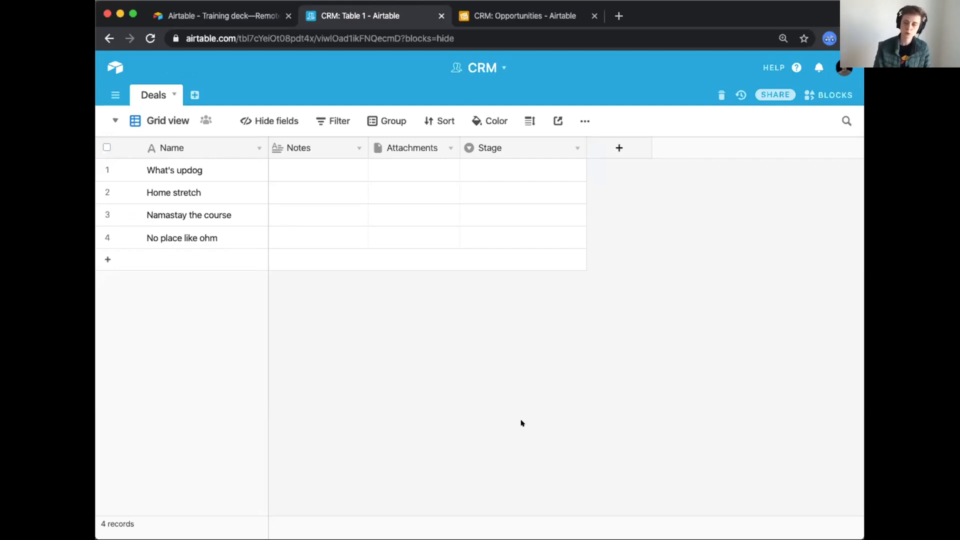
Set the Stage of "What's updog" to Discovery and of "Home stretch" to Quote.
{"action": "left_click", "coordinate": [544, 184]}
{"action": "left_click", "coordinate": [540, 172]}
{"action": "left_click", "coordinate": [540, 172]}
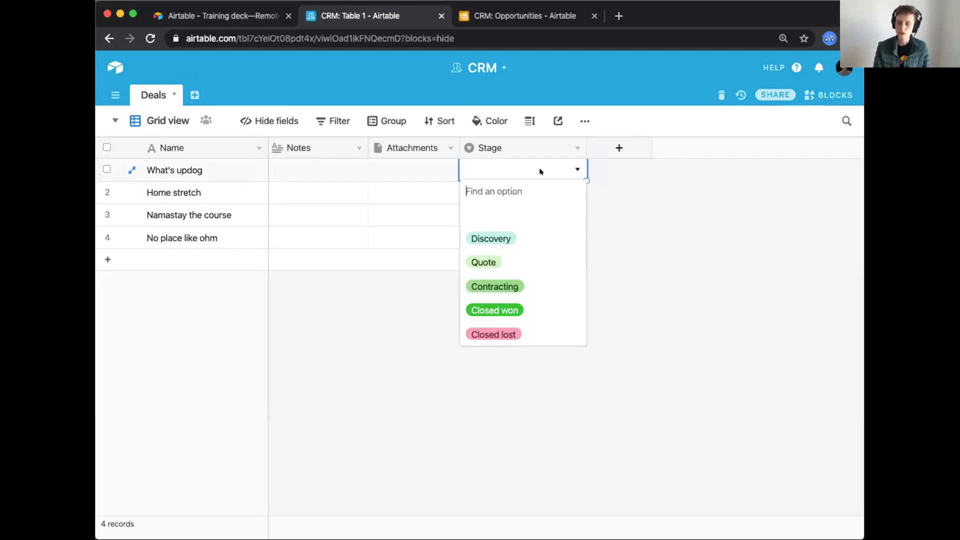
{"action": "left_click", "coordinate": [518, 236]}
{"action": "left_click", "coordinate": [502, 189]}
{"action": "left_click", "coordinate": [507, 189]}
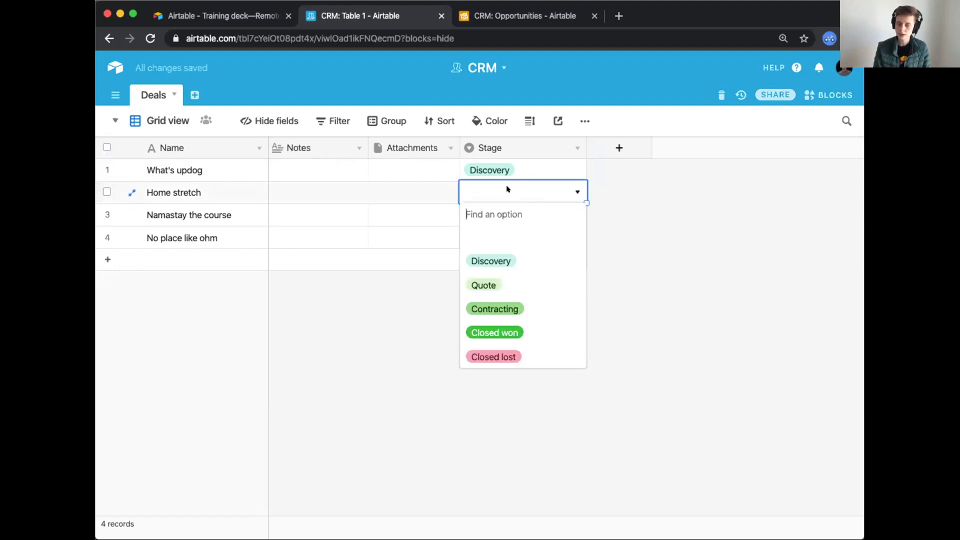
{"action": "left_click", "coordinate": [520, 282]}
Set the Stage of "Namastay the course" to Closed won and of "No place like ohm" to Contracting.
{"action": "left_click", "coordinate": [502, 208]}
{"action": "left_click", "coordinate": [510, 211]}
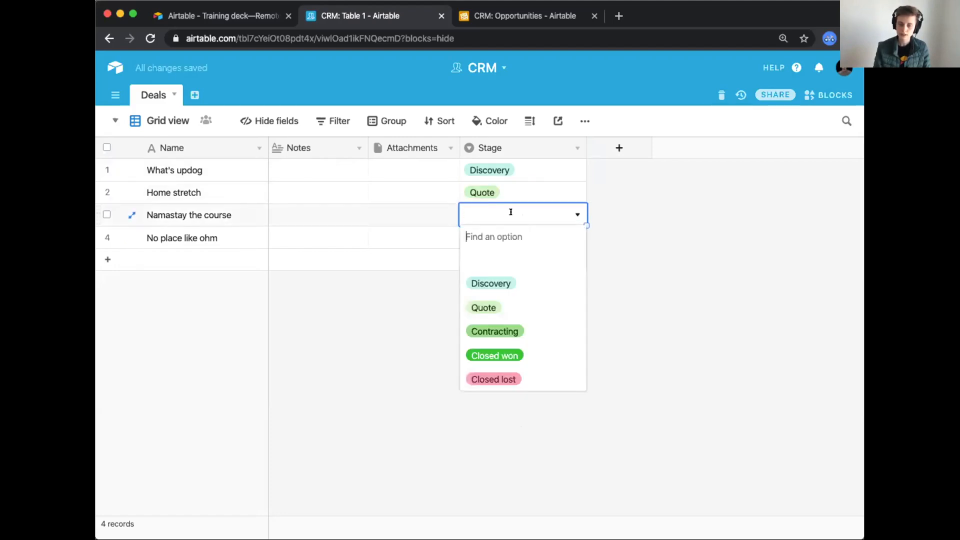
{"action": "left_click", "coordinate": [515, 353]}
{"action": "left_click", "coordinate": [521, 234]}
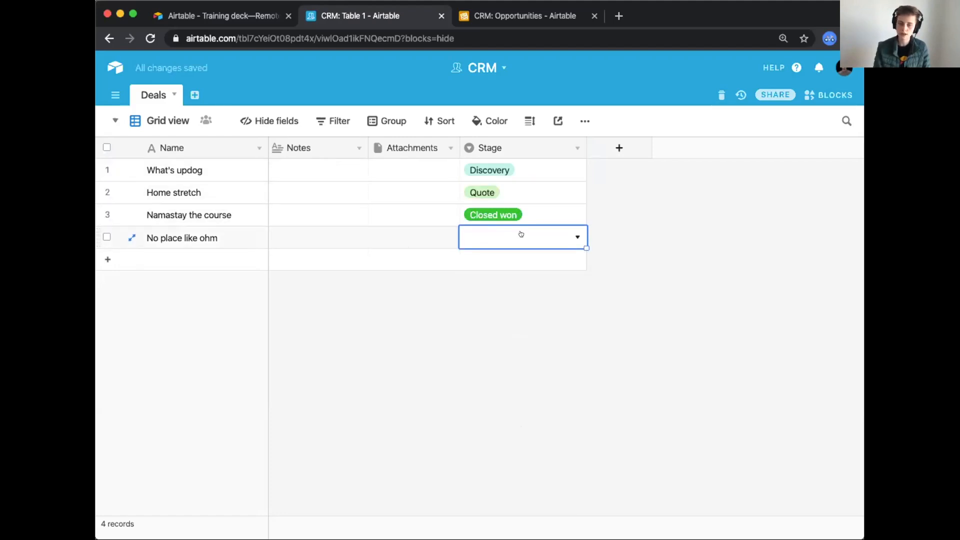
{"action": "left_click", "coordinate": [520, 233]}
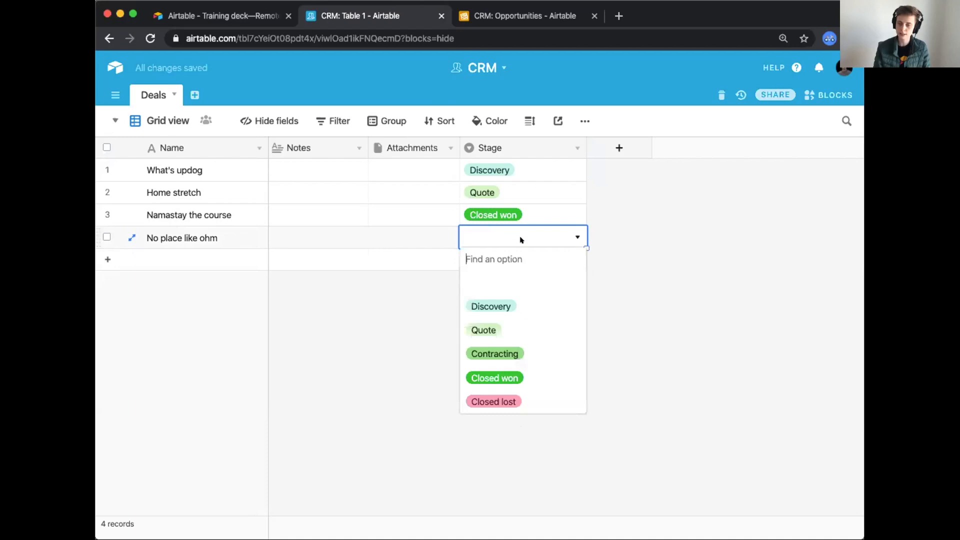
{"action": "left_click", "coordinate": [499, 350]}
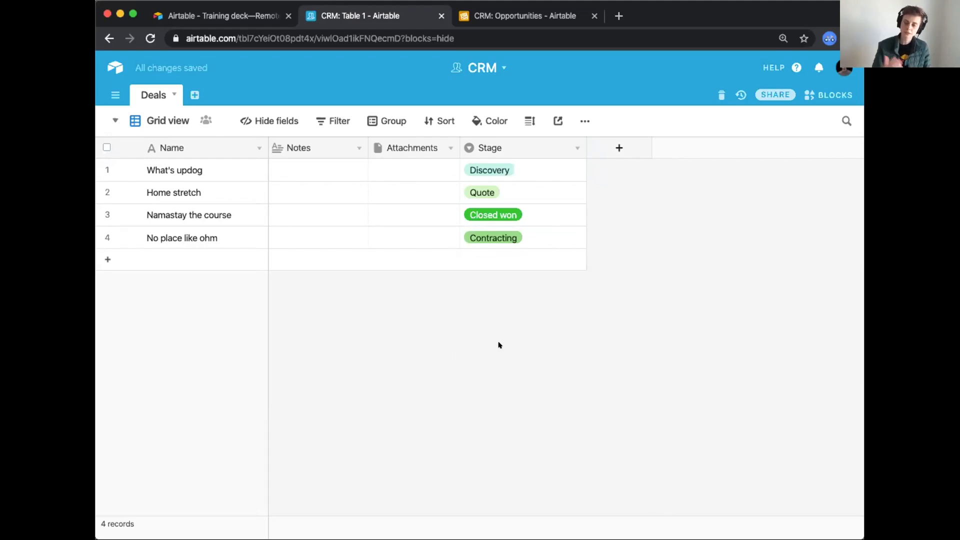
Narrow the Stage column and add a Date field named Close Date with the local date format.
{"action": "left_click_drag", "start_coordinate": [586, 147], "coordinate": [543, 148]}
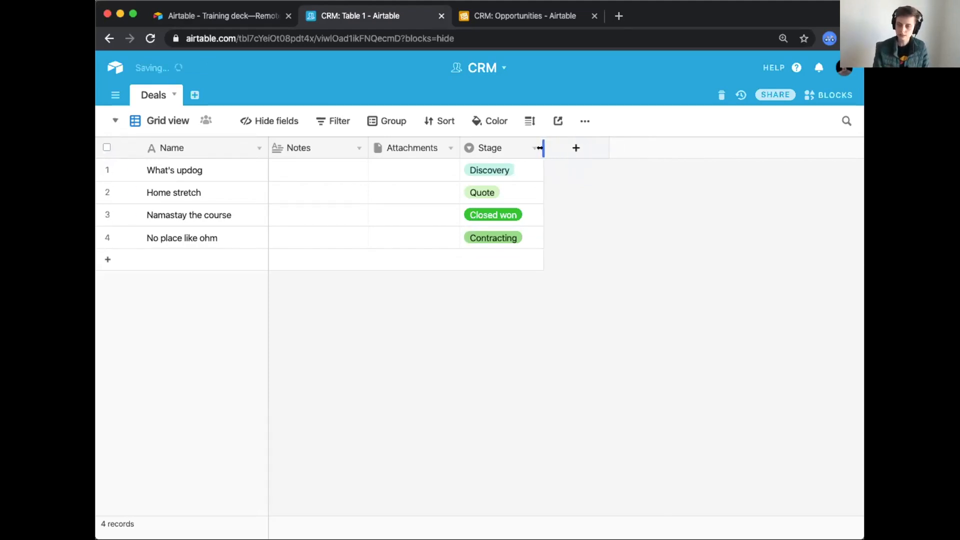
{"action": "left_click", "coordinate": [573, 148]}
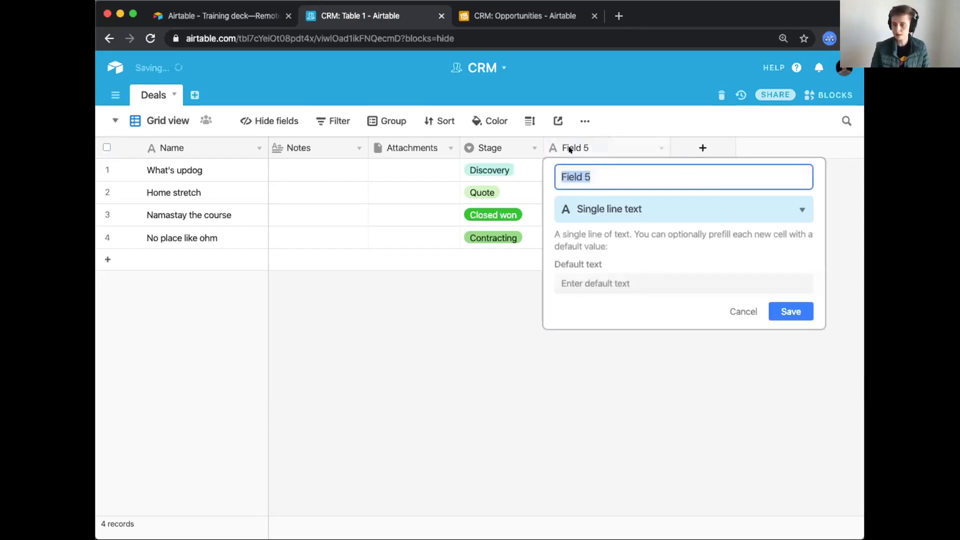
{"action": "type", "text": "Close Date"}
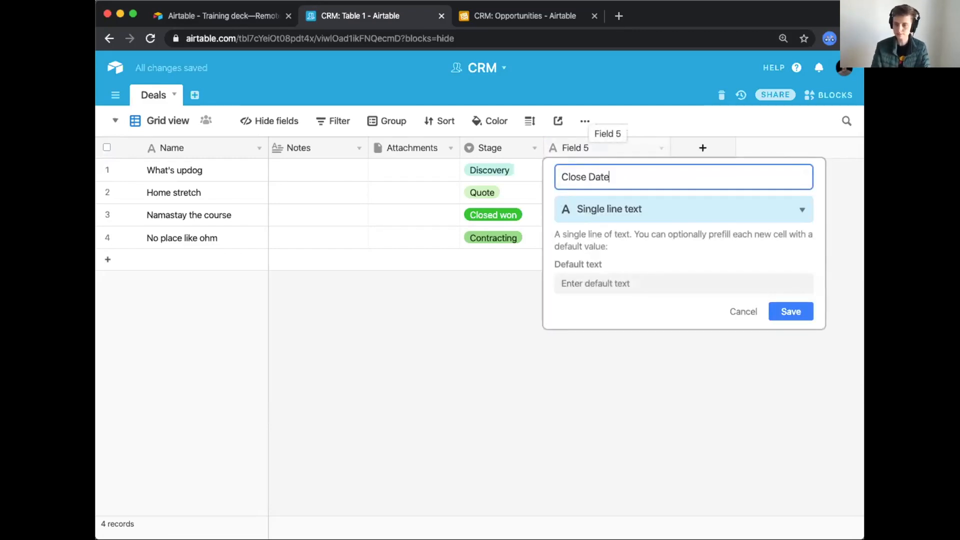
{"action": "left_click", "coordinate": [578, 203]}
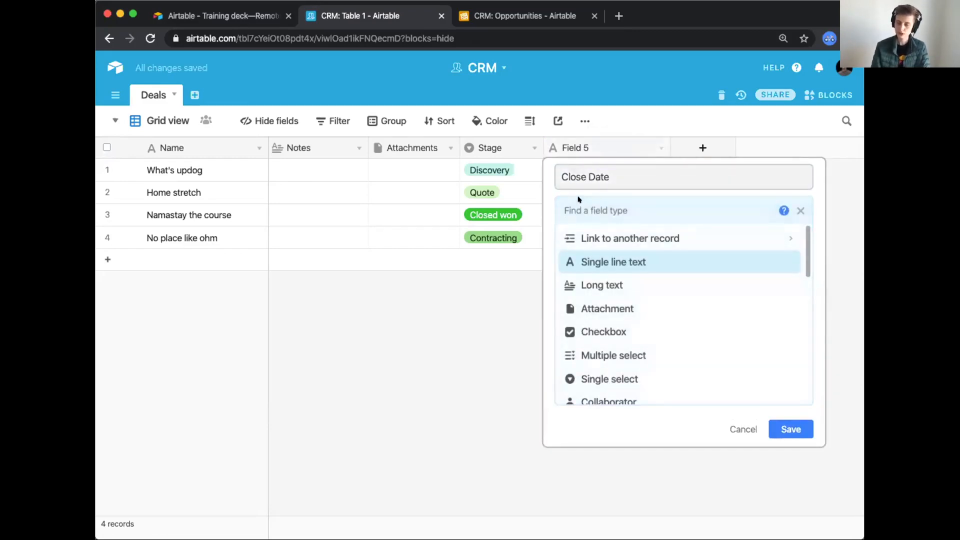
{"action": "scroll", "coordinate": [581, 354], "scroll_direction": "down", "scroll_amount": 3}
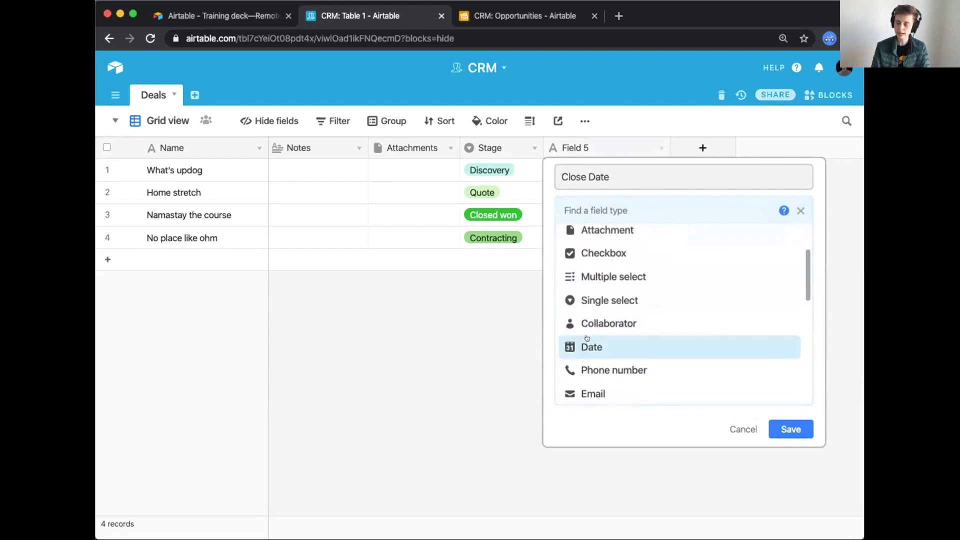
{"action": "left_click", "coordinate": [589, 343]}
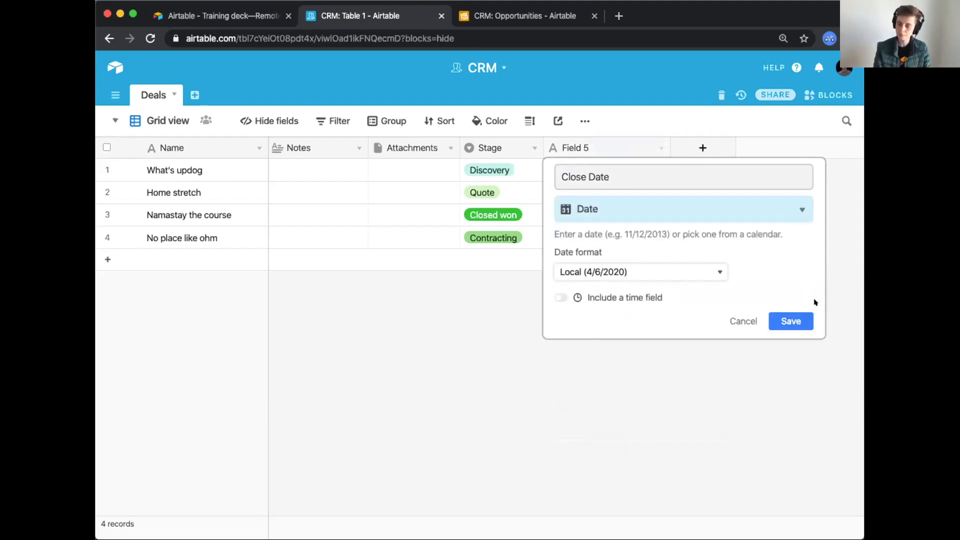
{"action": "left_click", "coordinate": [788, 321]}
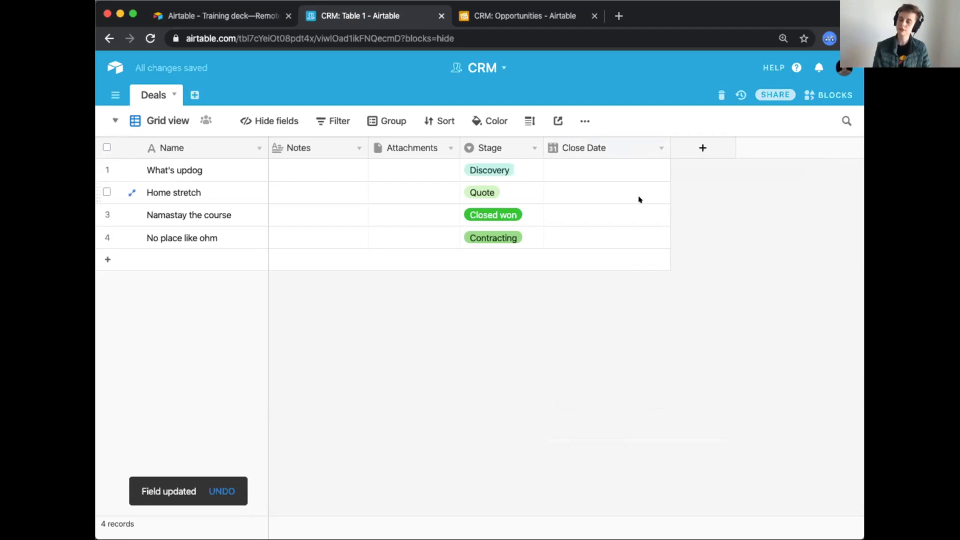
Set the Close Date of "What's updog" to 4/30/2020 and of "Home stretch" to 4/16/2020.
{"action": "double_click", "coordinate": [590, 172]}
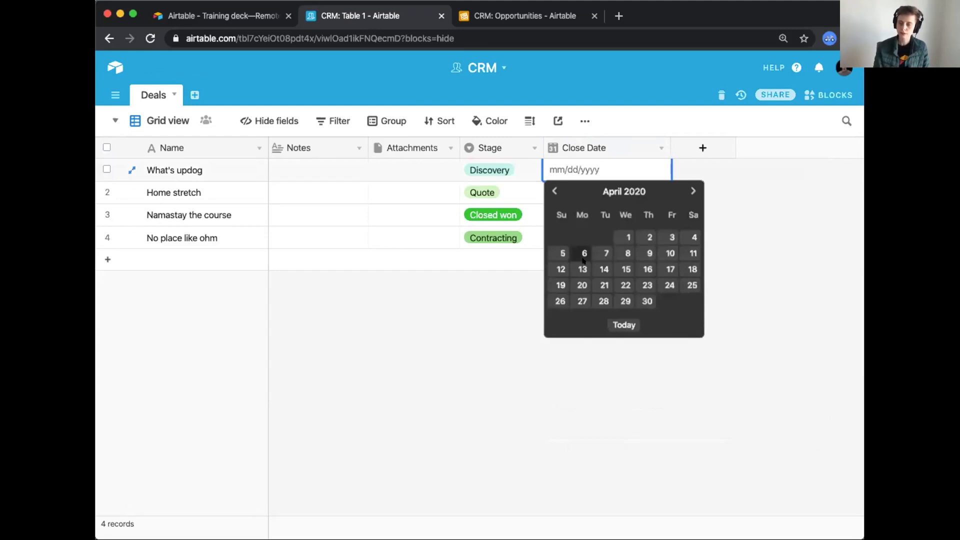
{"action": "left_click", "coordinate": [645, 301]}
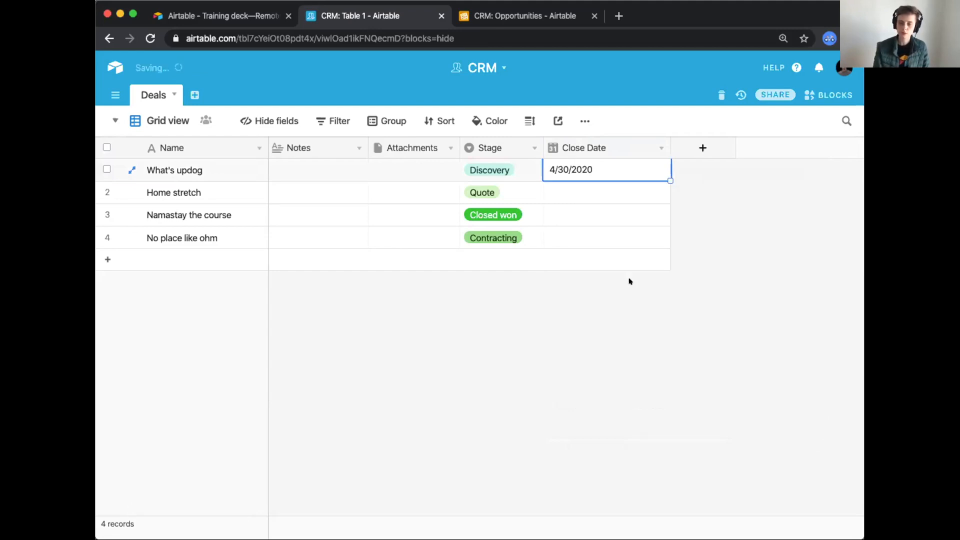
{"action": "double_click", "coordinate": [560, 196]}
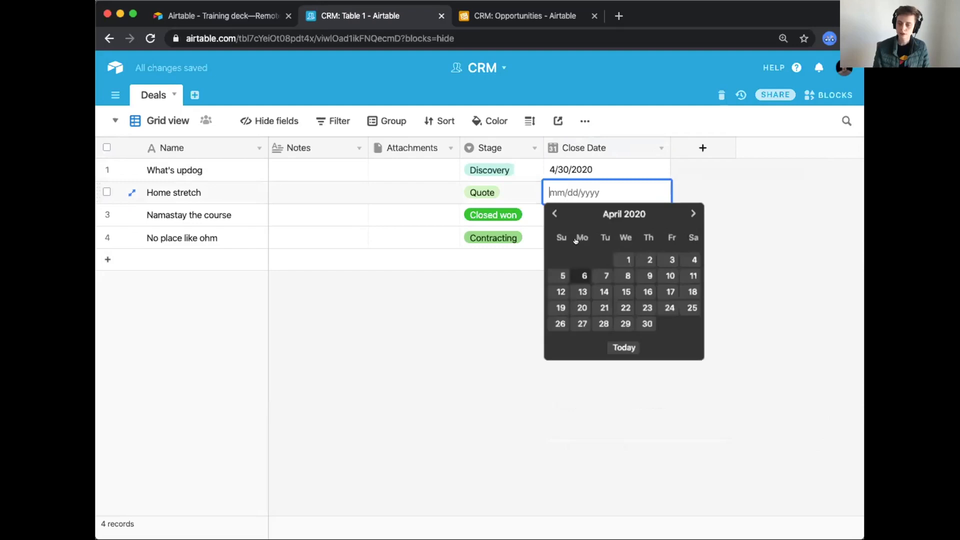
{"action": "left_click", "coordinate": [647, 292]}
Set the Close Date of "Namastay the course" to 4/3/2020 and of "No place like ohm" to 4/21/2020.
{"action": "left_click", "coordinate": [570, 208]}
{"action": "left_click", "coordinate": [570, 208]}
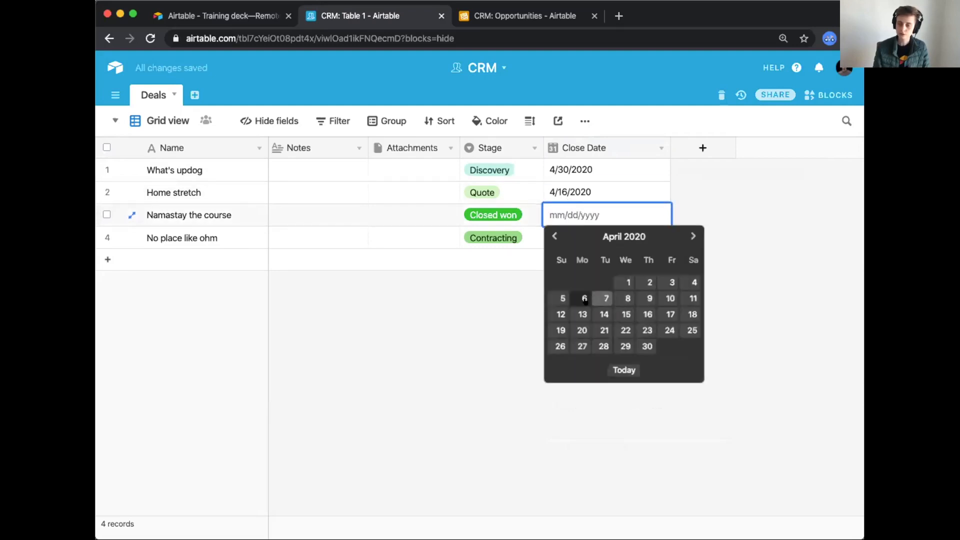
{"action": "left_click", "coordinate": [670, 282]}
{"action": "double_click", "coordinate": [570, 235]}
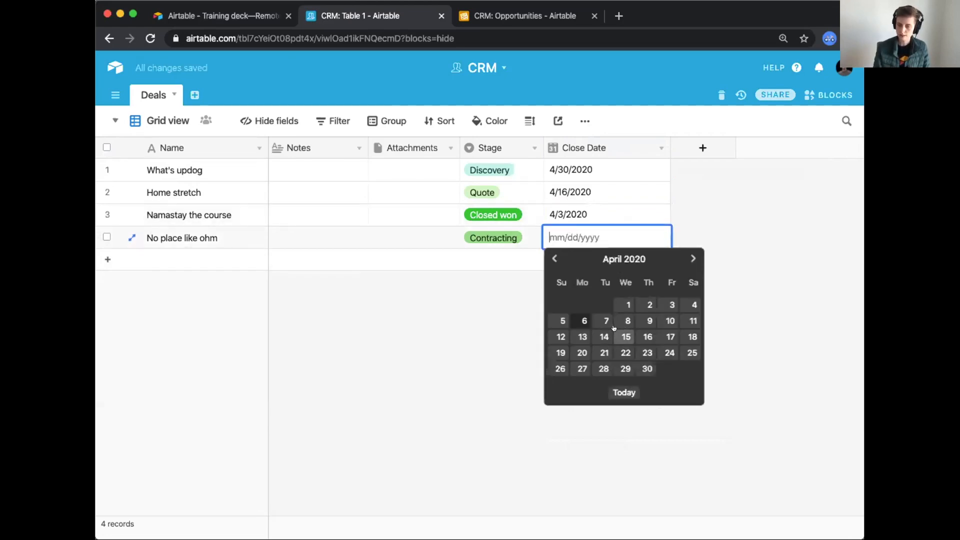
{"action": "left_click", "coordinate": [604, 353]}
{"action": "left_click", "coordinate": [562, 333]}
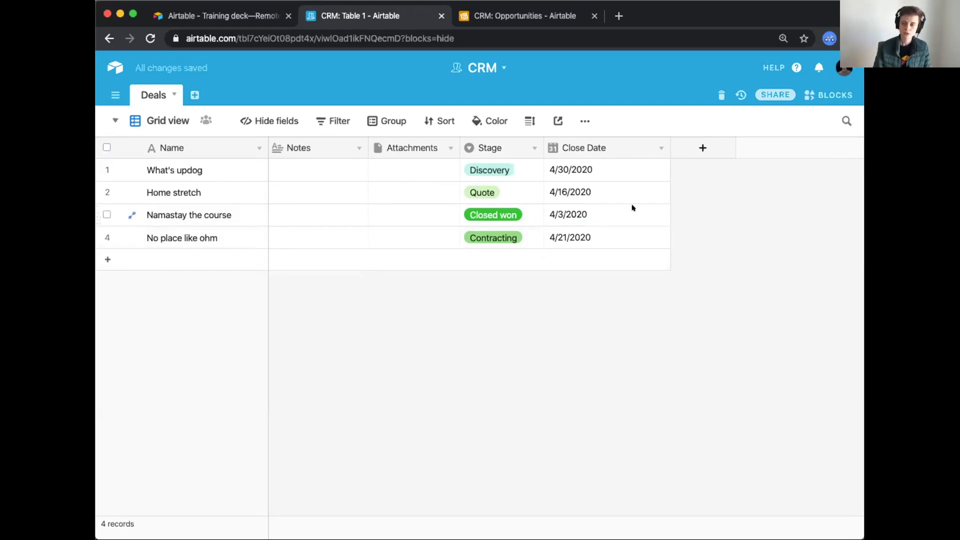
Narrow the Close Date column and start a new Single select field named Type of studio.
{"action": "left_click_drag", "start_coordinate": [670, 148], "coordinate": [627, 148]}
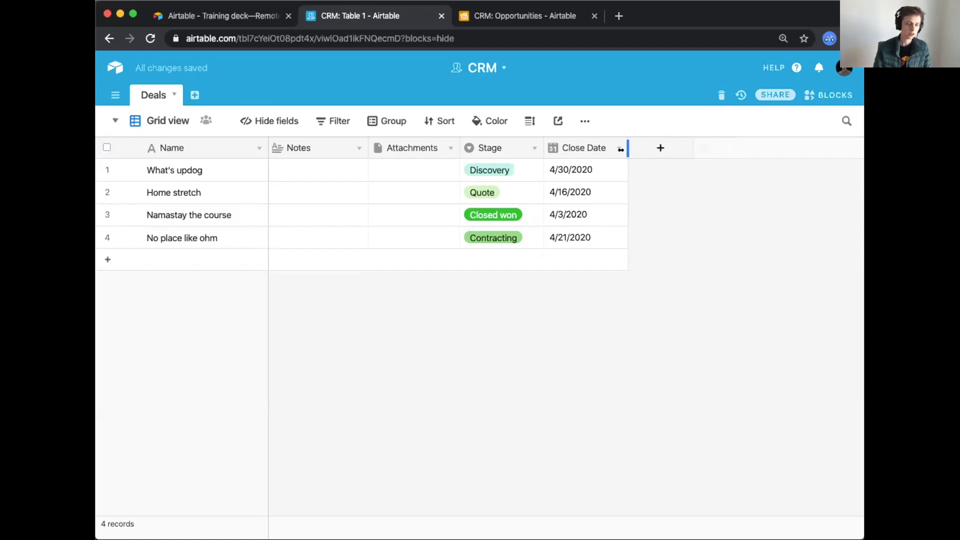
{"action": "left_click", "coordinate": [650, 148]}
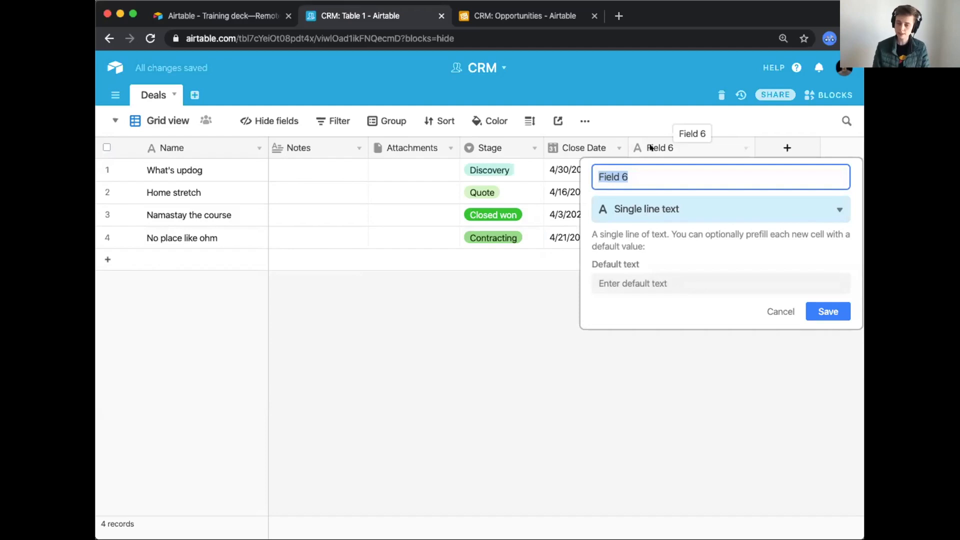
{"action": "type", "text": "Type o"}
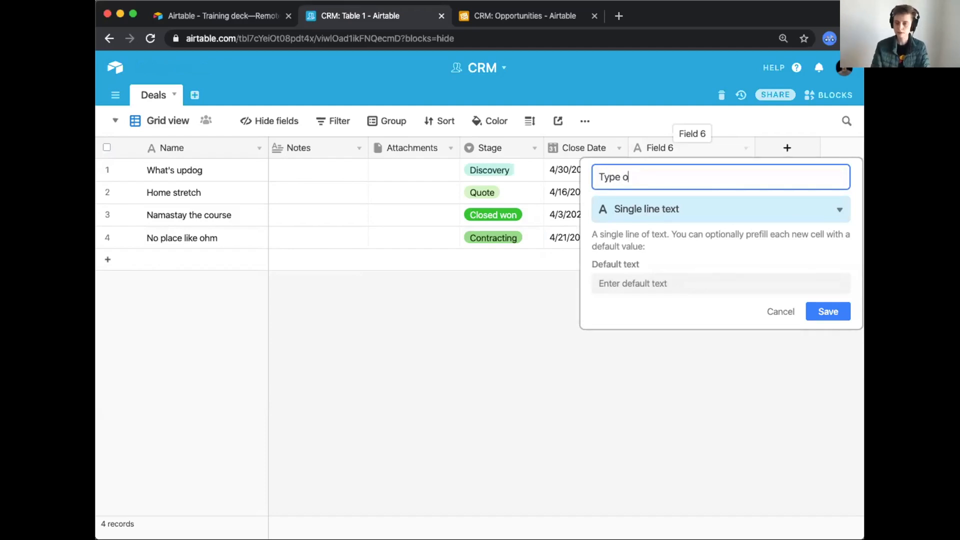
{"action": "type", "text": "f studio"}
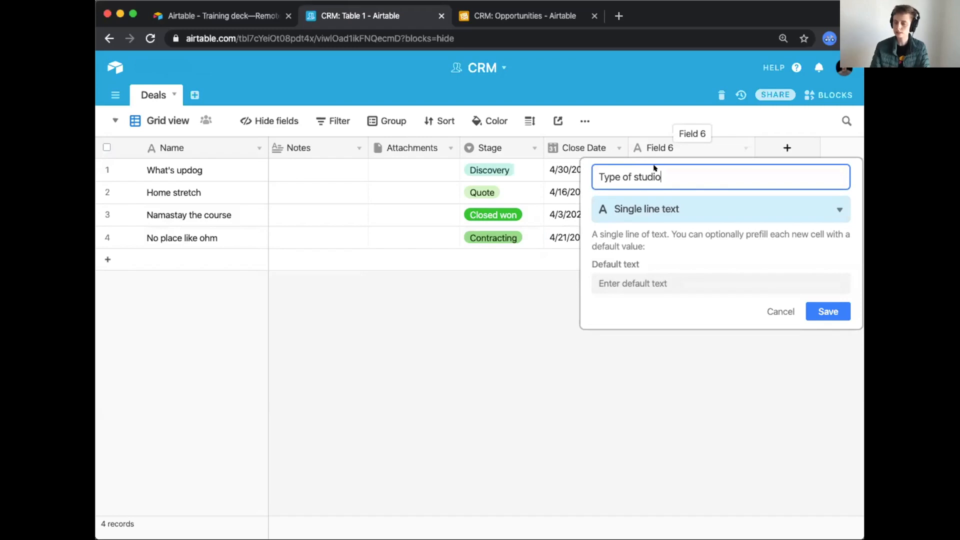
{"action": "left_click", "coordinate": [652, 209]}
{"action": "left_click", "coordinate": [642, 378]}
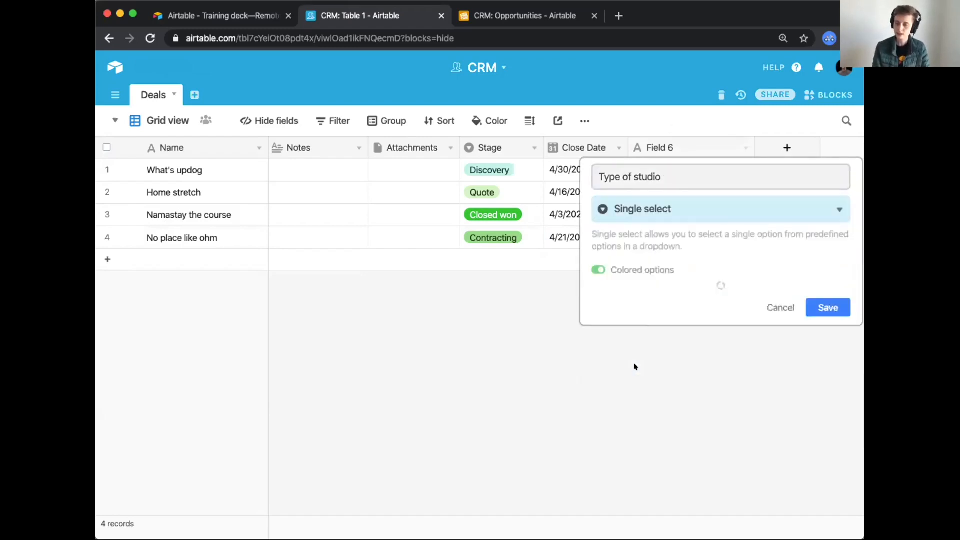
Add the options Small and Medium to the Type of studio field.
{"action": "left_click", "coordinate": [647, 323]}
{"action": "type", "text": "Small"}
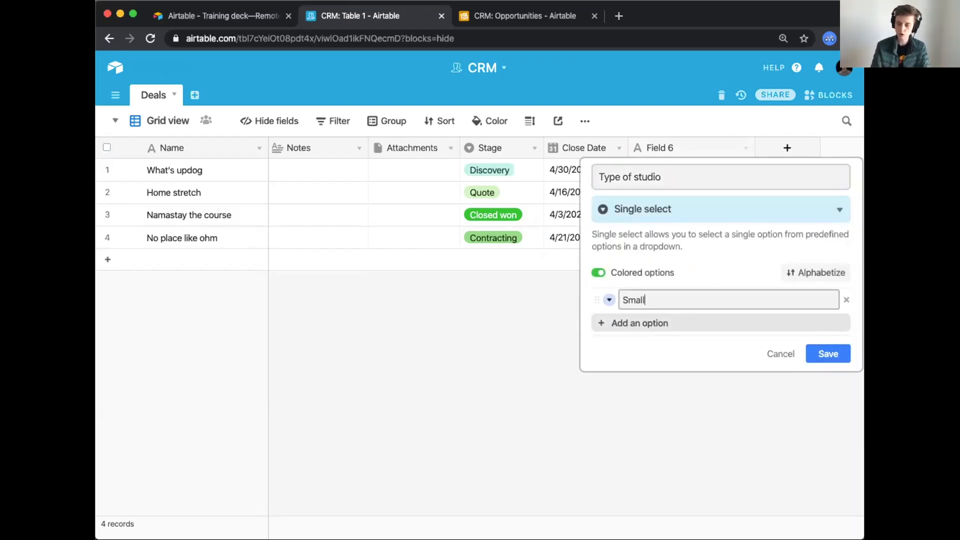
{"action": "left_click", "coordinate": [649, 326]}
{"action": "type", "text": "Medium"}
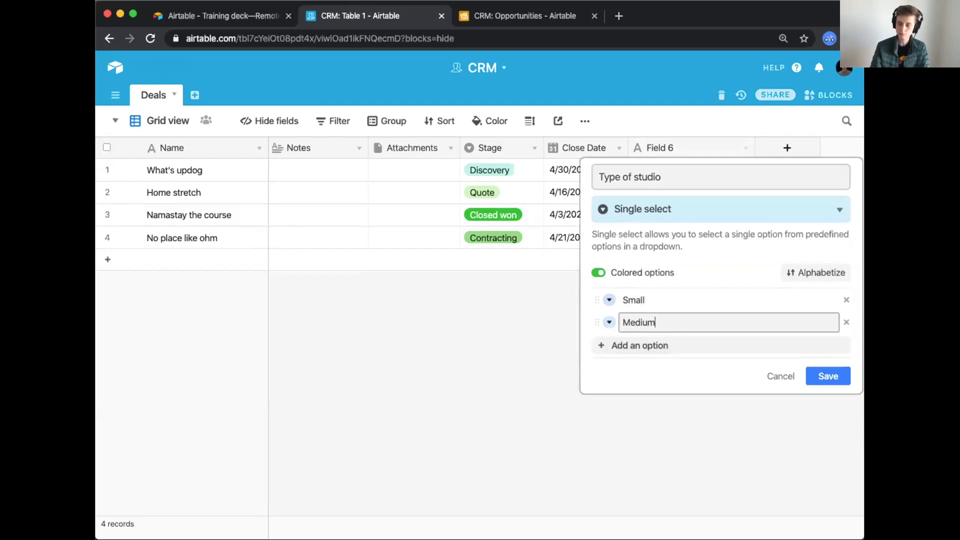
Color the Small option light yellow and Medium light teal, and save the Type of studio field.
{"action": "left_click", "coordinate": [609, 300]}
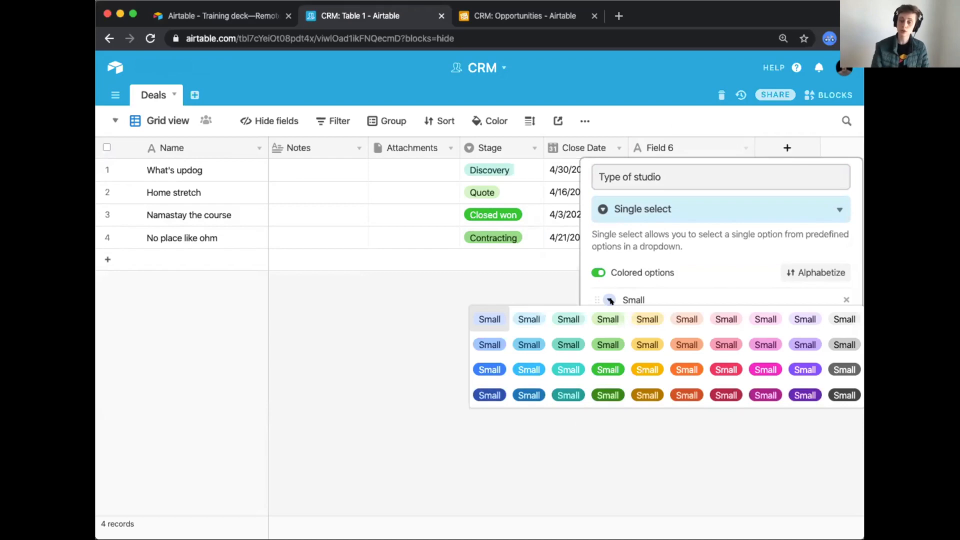
{"action": "left_click", "coordinate": [646, 319]}
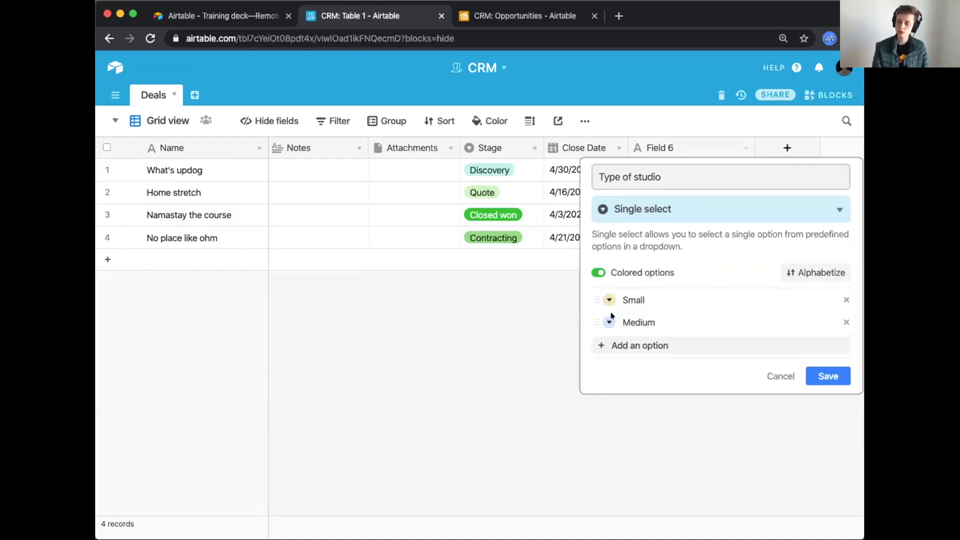
{"action": "left_click", "coordinate": [609, 322]}
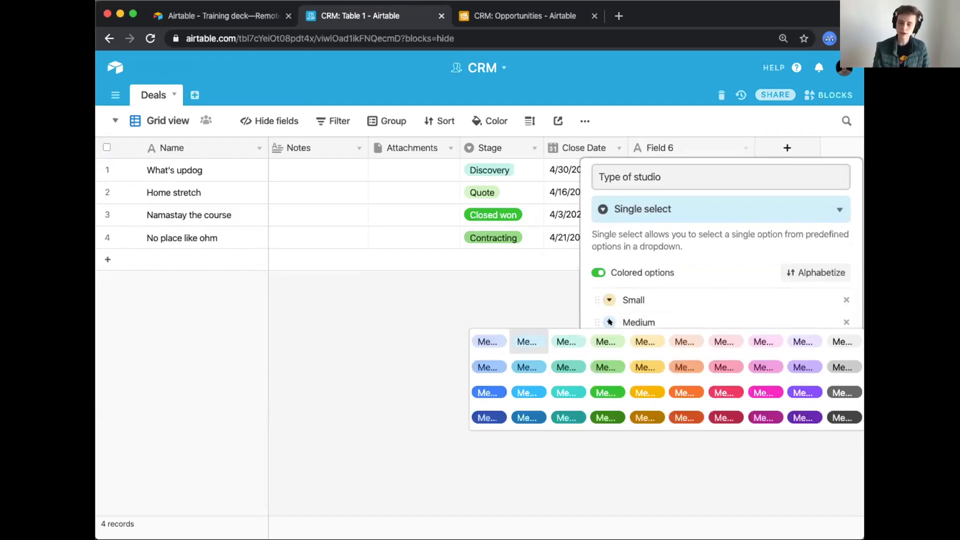
{"action": "left_click", "coordinate": [563, 341]}
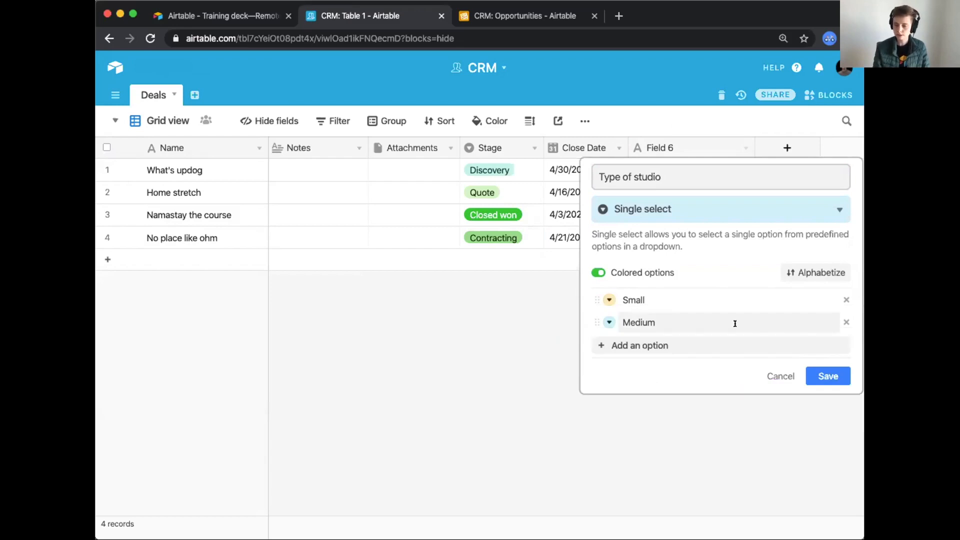
{"action": "left_click", "coordinate": [828, 376]}
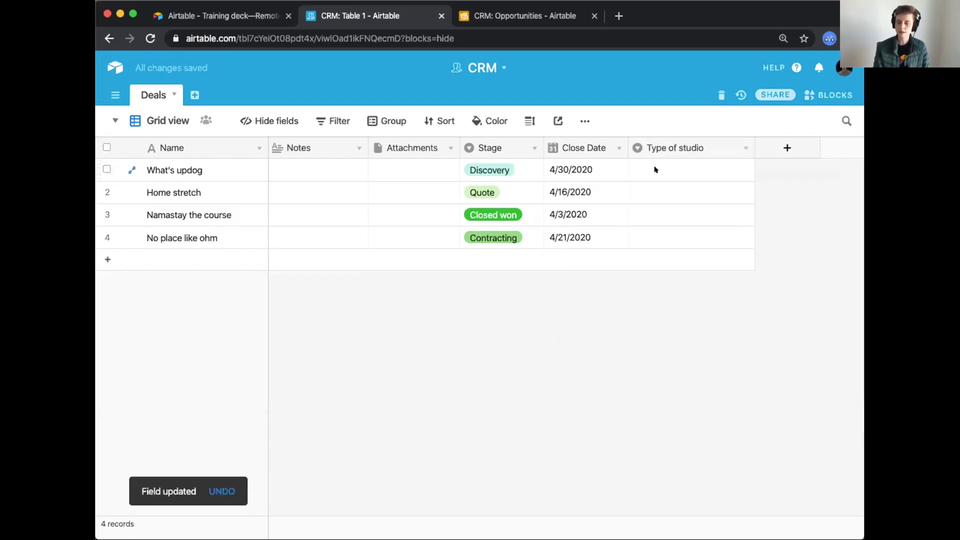
Set the Type of studio to Small for "What's updog" and "Home stretch".
{"action": "double_click", "coordinate": [655, 170]}
{"action": "left_click", "coordinate": [651, 235]}
{"action": "left_click", "coordinate": [644, 195]}
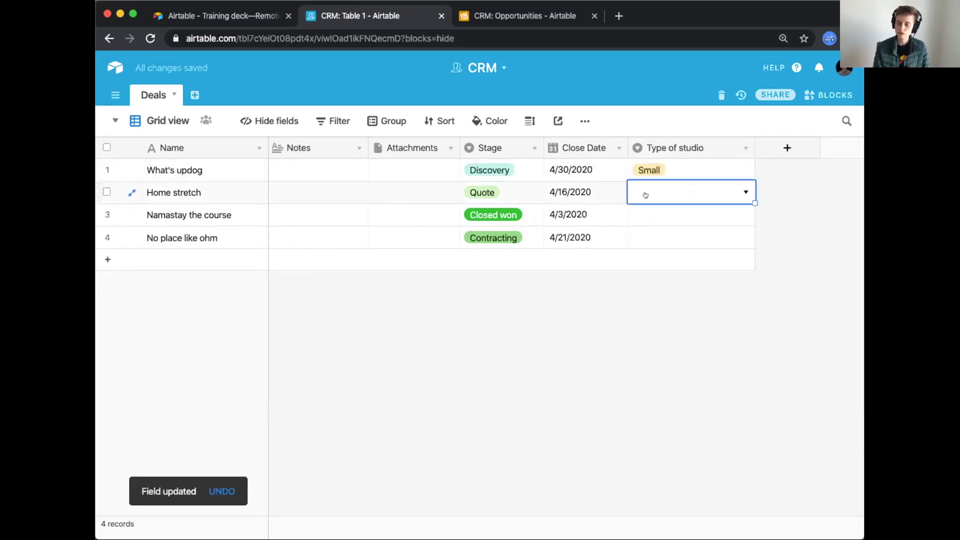
{"action": "left_click", "coordinate": [645, 195]}
{"action": "left_click", "coordinate": [650, 260]}
Set the Type of studio to Medium for "Namastay the course" and fill the same value into "No place like ohm".
{"action": "double_click", "coordinate": [643, 216]}
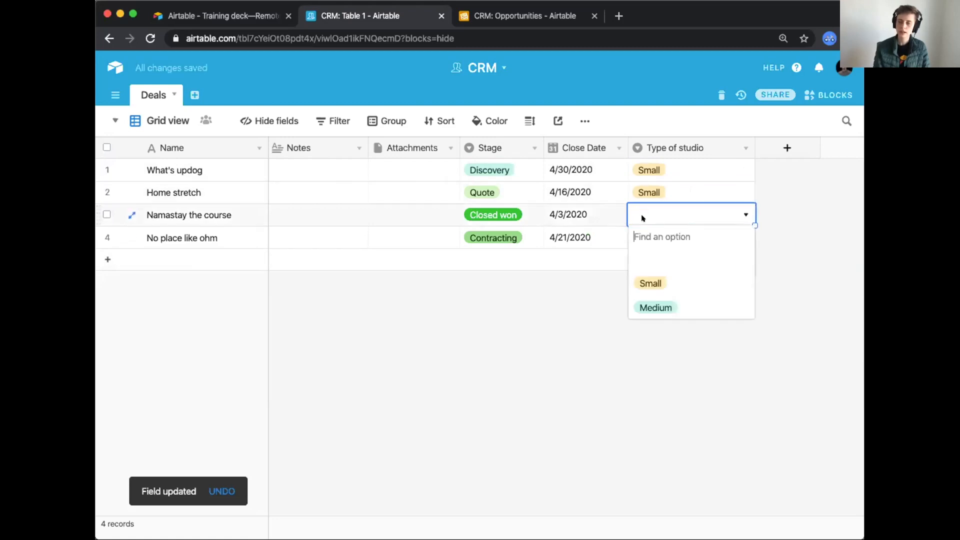
{"action": "left_click", "coordinate": [650, 307]}
{"action": "left_click_drag", "start_coordinate": [749, 220], "coordinate": [753, 236]}
Narrow the Type of studio column and move the Notes and Attachments fields after it.
{"action": "left_click_drag", "start_coordinate": [755, 147], "coordinate": [722, 149]}
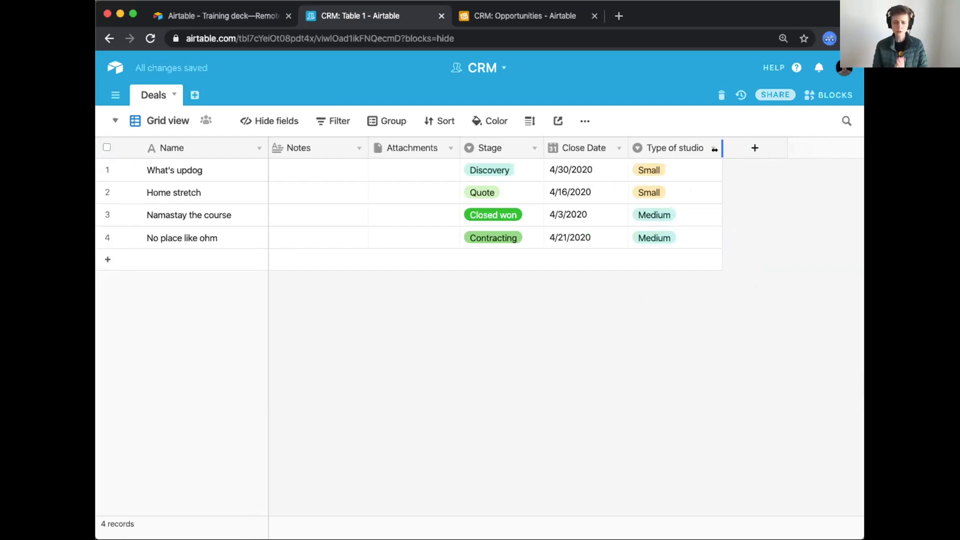
{"action": "left_click_drag", "start_coordinate": [407, 148], "coordinate": [705, 148]}
{"action": "left_click_drag", "start_coordinate": [303, 148], "coordinate": [602, 141]}
Add a Currency field named Deal value and move it between Type of studio and Notes.
{"action": "left_click", "coordinate": [736, 147]}
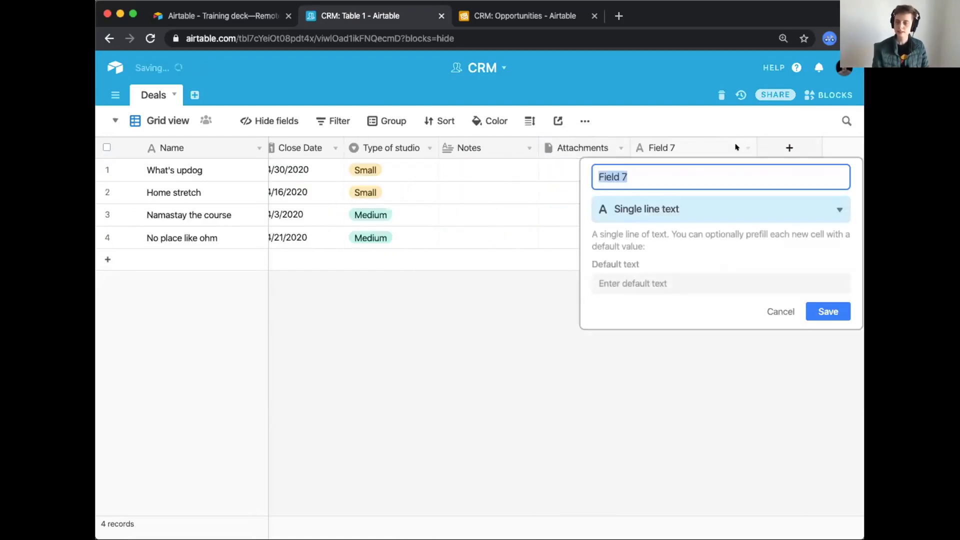
{"action": "type", "text": "Deal"}
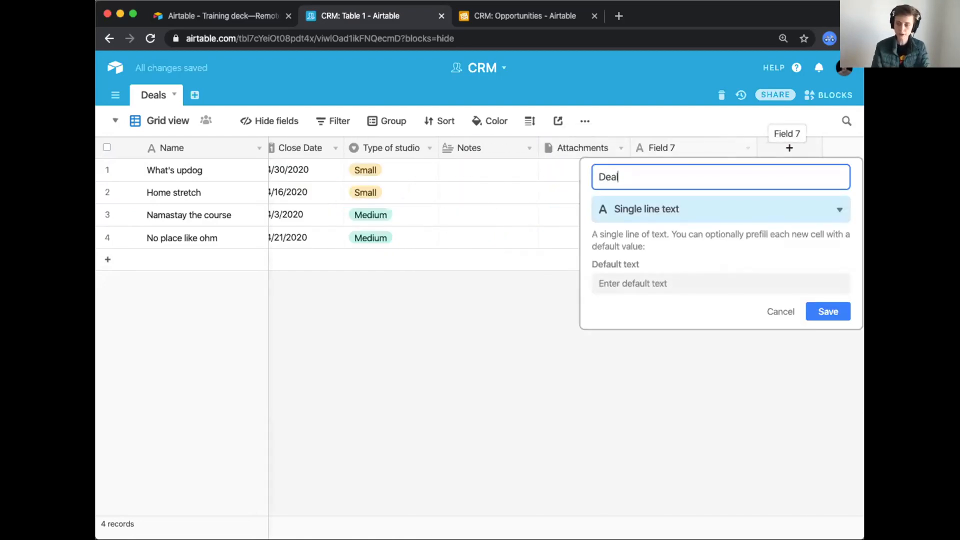
{"action": "type", "text": " value"}
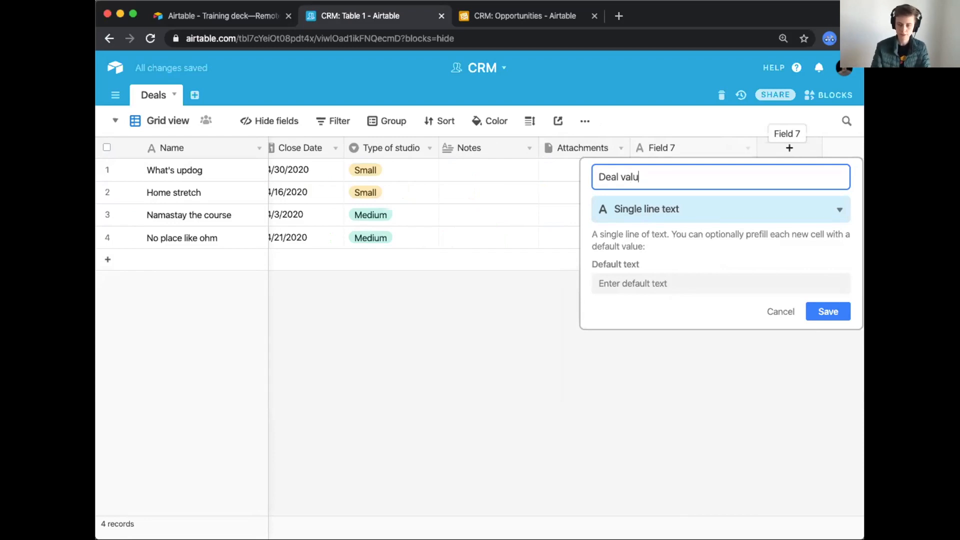
{"action": "left_click", "coordinate": [669, 210]}
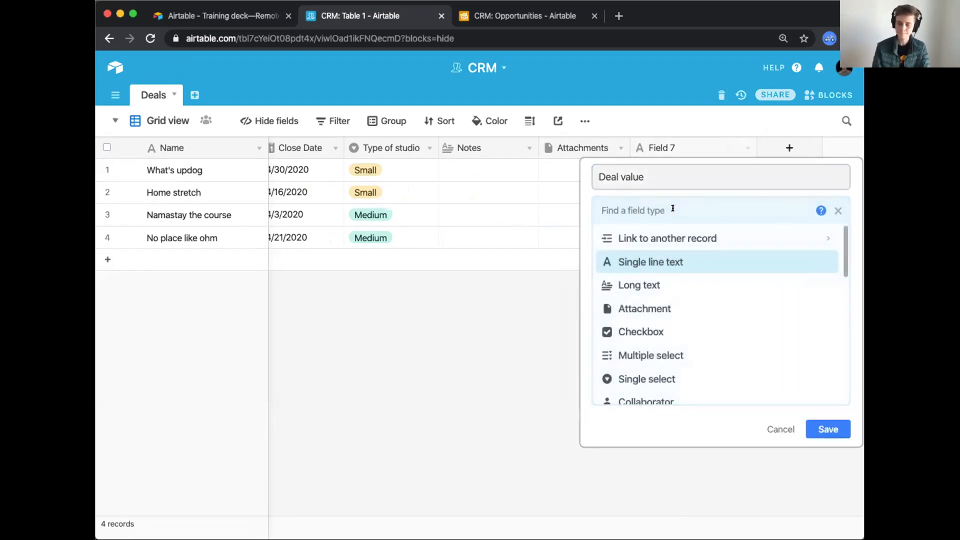
{"action": "type", "text": "mon"}
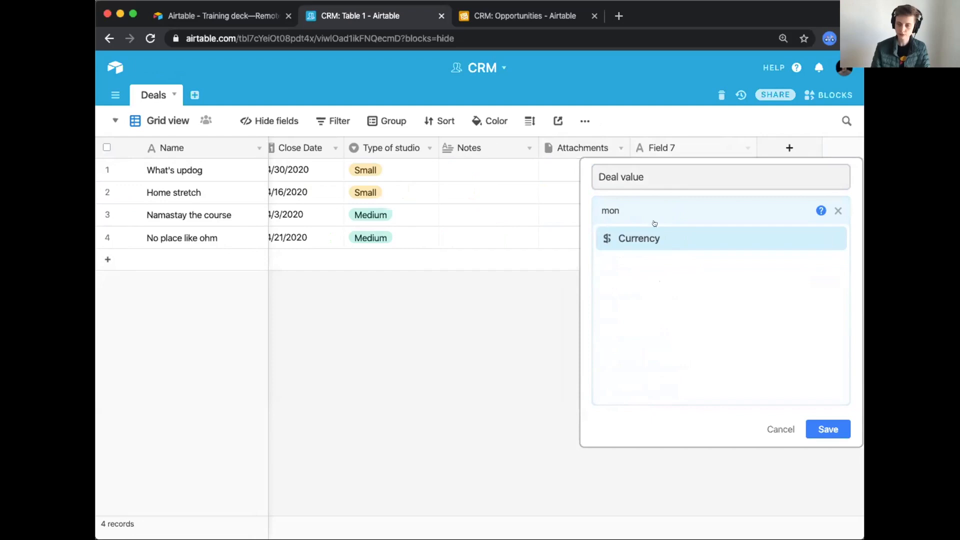
{"action": "left_click", "coordinate": [631, 239]}
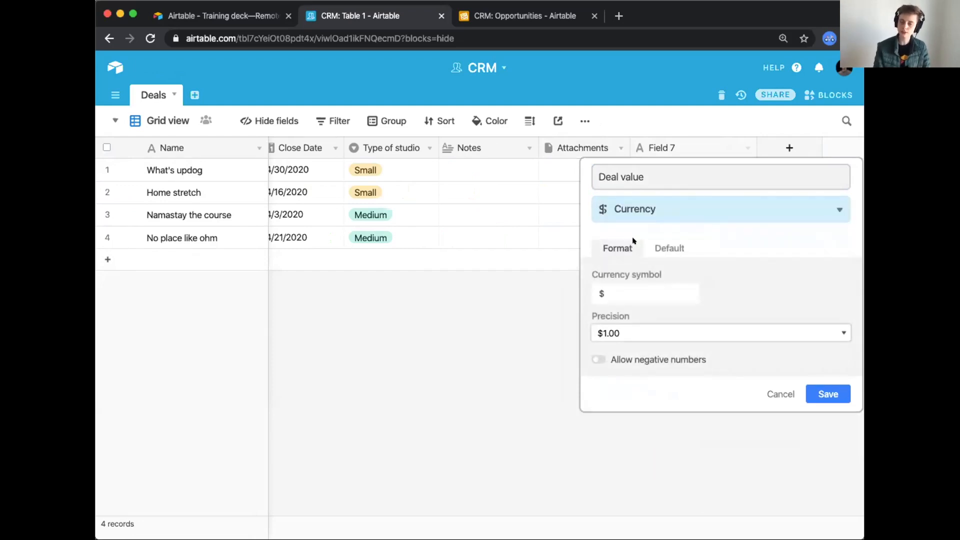
{"action": "left_click", "coordinate": [816, 393]}
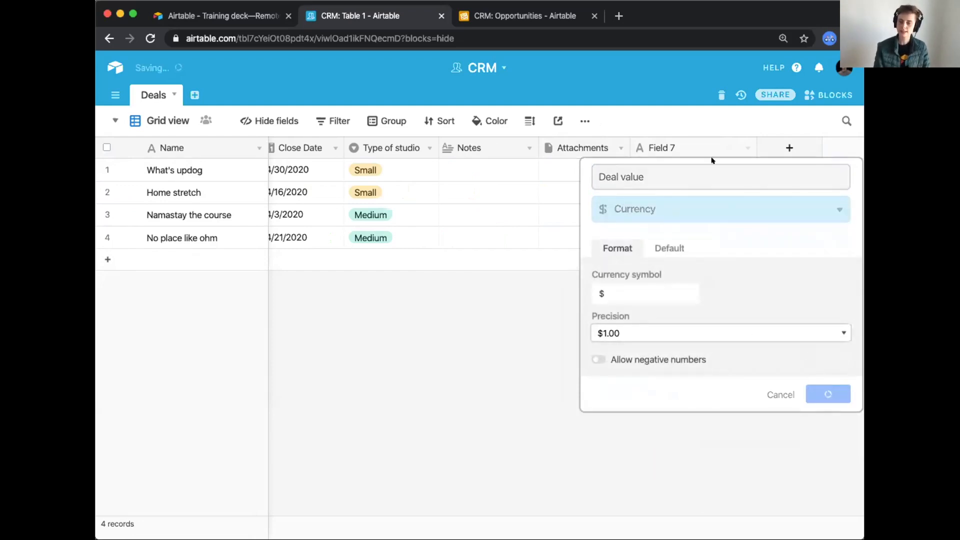
{"action": "left_click_drag", "start_coordinate": [694, 148], "coordinate": [447, 160]}
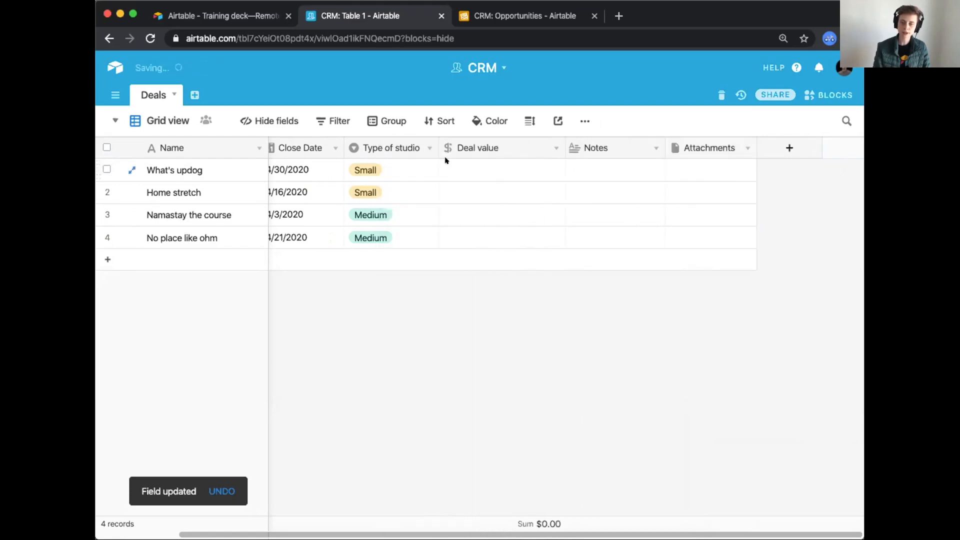
Enter a Deal value of 2000 for "What's updog" and 1500 for "Home stretch".
{"action": "left_click", "coordinate": [551, 169]}
{"action": "type", "text": "2000"}
{"action": "left_click", "coordinate": [591, 188]}
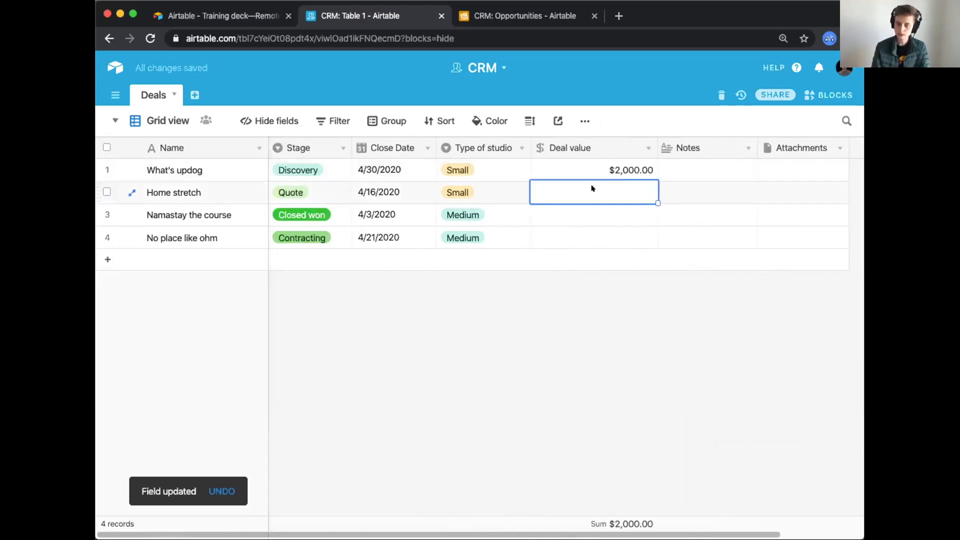
{"action": "type", "text": "1500"}
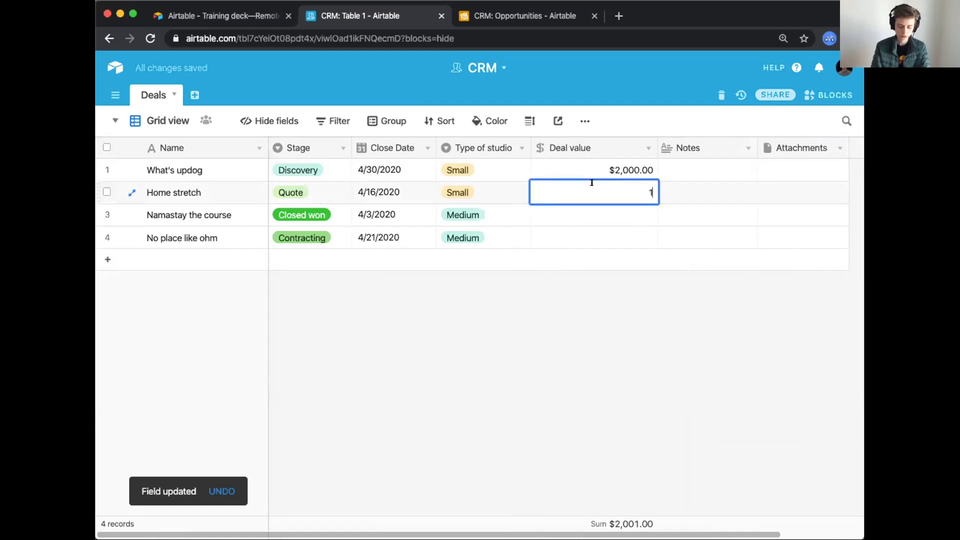
Enter a Deal value of 5000 for "Namastay the course" and 3500 for "No place like ohm", and narrow the Deal value column.
{"action": "left_click", "coordinate": [602, 218]}
{"action": "type", "text": "5000"}
{"action": "left_click", "coordinate": [631, 237]}
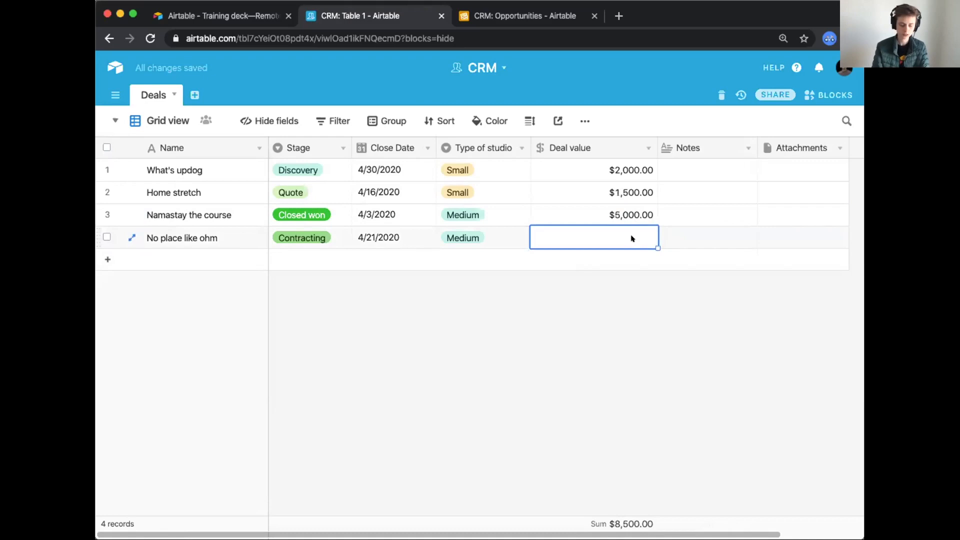
{"action": "type", "text": "35000"}
{"action": "key", "text": "BackSpace"}
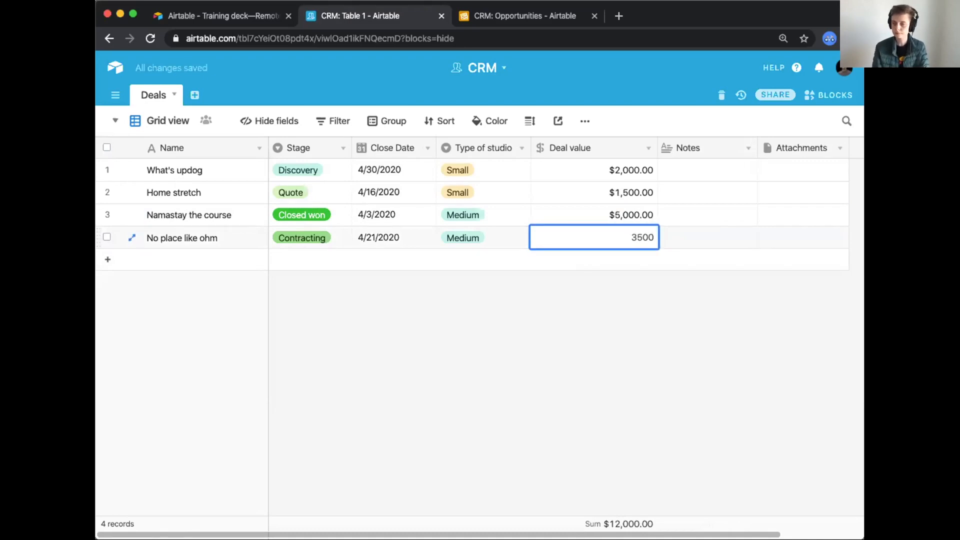
{"action": "left_click", "coordinate": [631, 283]}
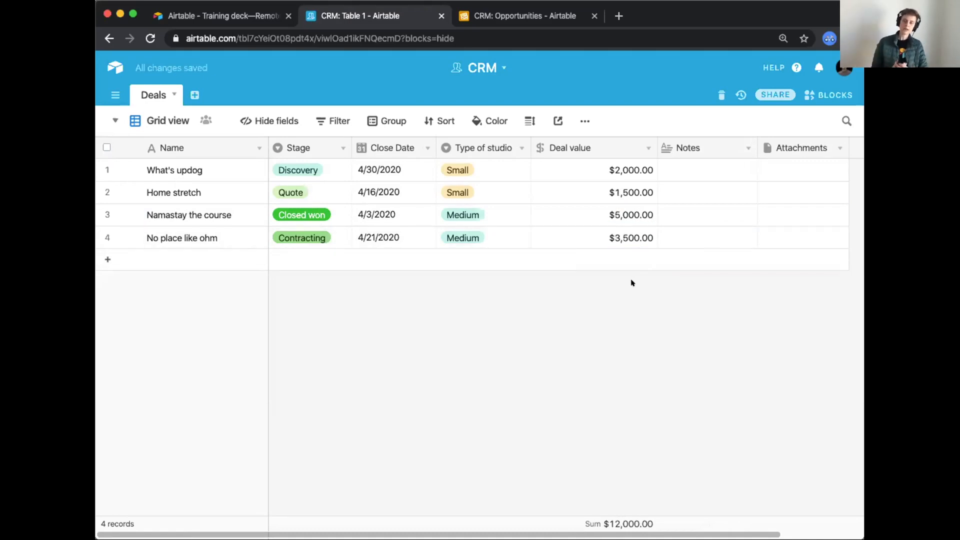
{"action": "left_click_drag", "start_coordinate": [657, 141], "coordinate": [615, 140]}
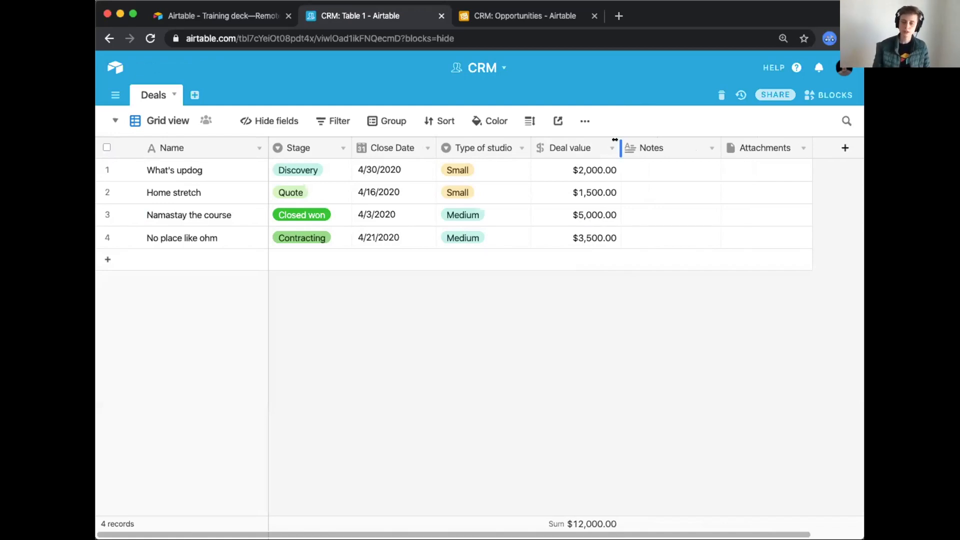
{"action": "left_click_drag", "start_coordinate": [190, 170], "coordinate": [200, 238]}
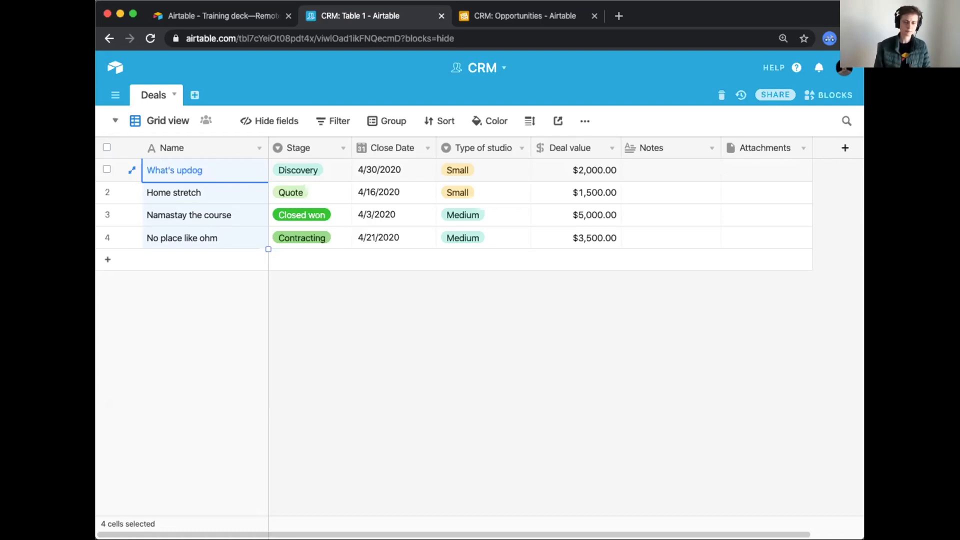
{"action": "left_click", "coordinate": [346, 285]}
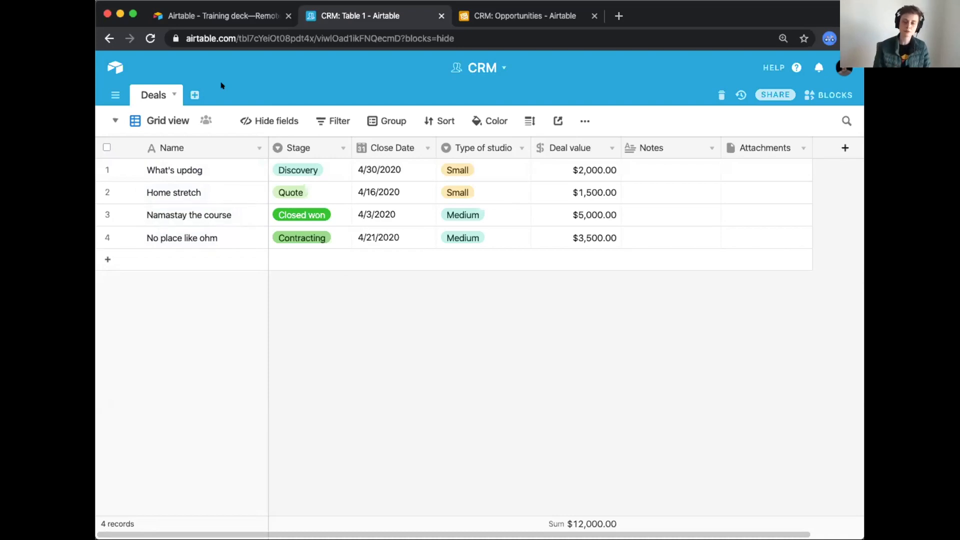
{"action": "left_click", "coordinate": [188, 91]}
{"action": "left_click", "coordinate": [199, 75]}
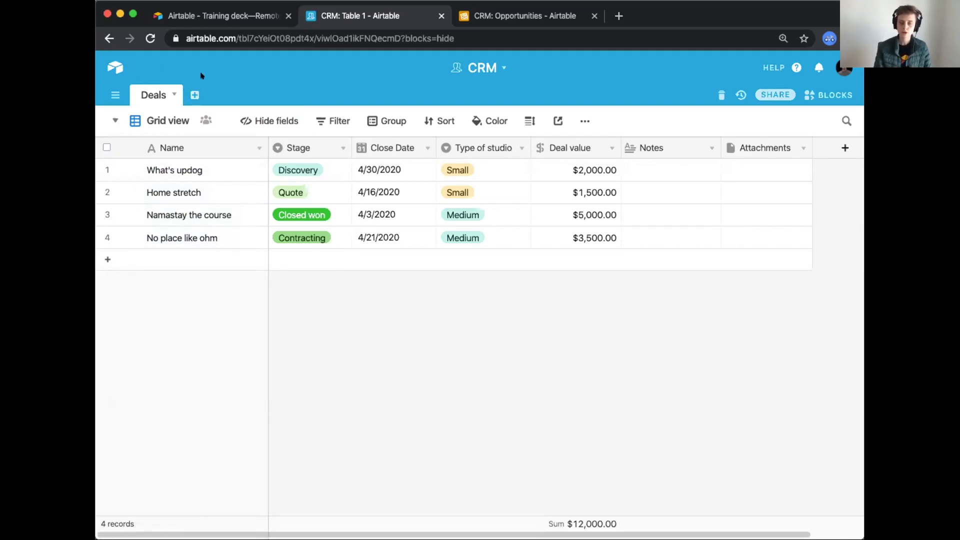
Rename the primary Name field of the Deals table to Company Names.
{"action": "double_click", "coordinate": [170, 149]}
{"action": "type", "text": "Company Names"}
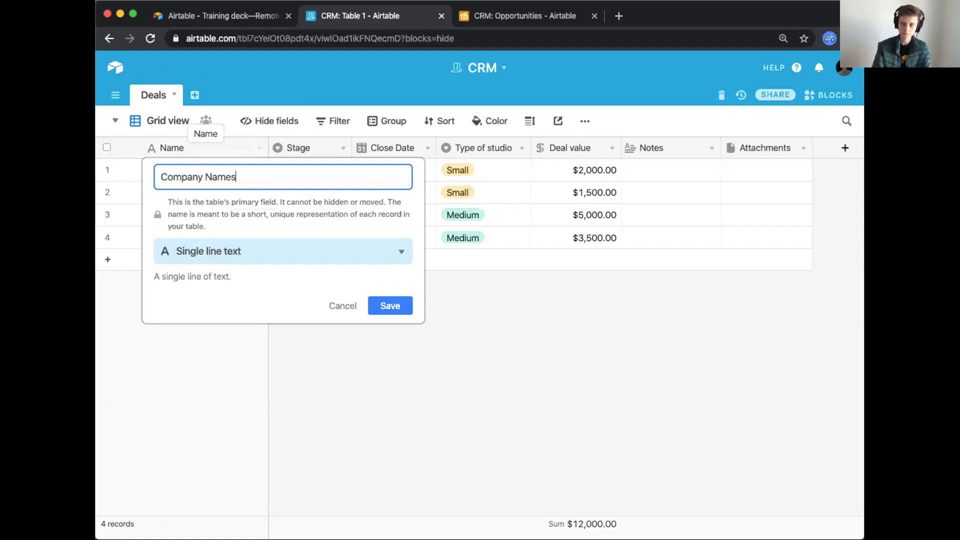
{"action": "key", "text": "Return"}
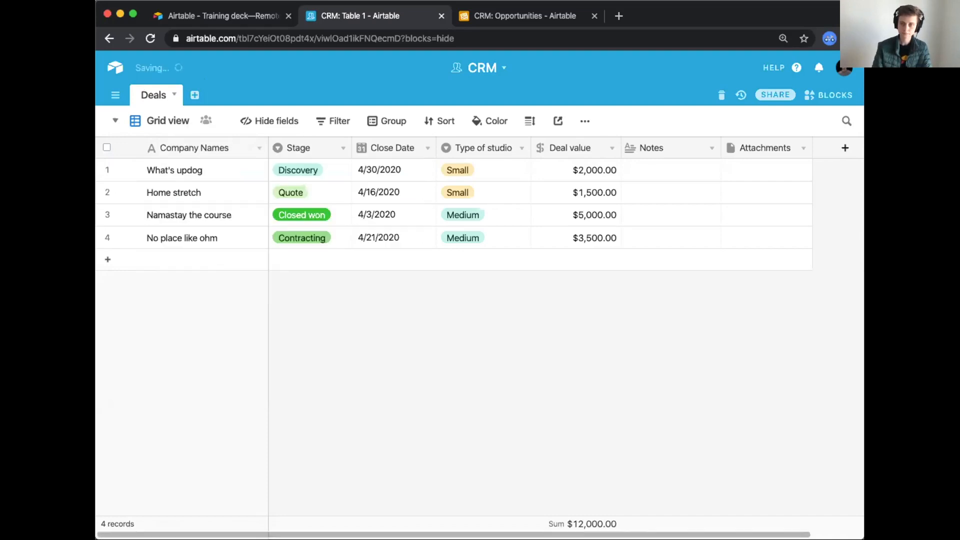
Create a new empty table in the base and name it Contacts.
{"action": "left_click", "coordinate": [194, 94]}
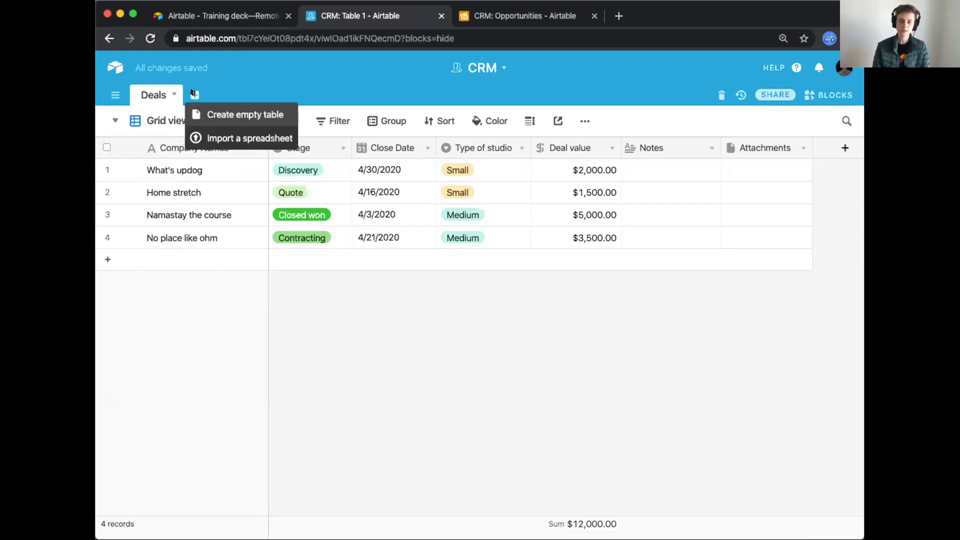
{"action": "left_click", "coordinate": [204, 108]}
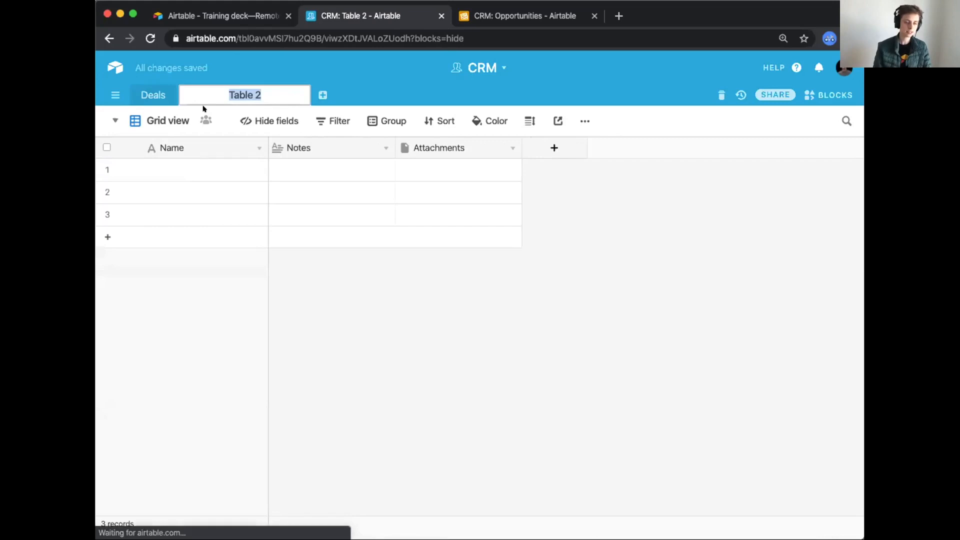
{"action": "type", "text": "Contacts"}
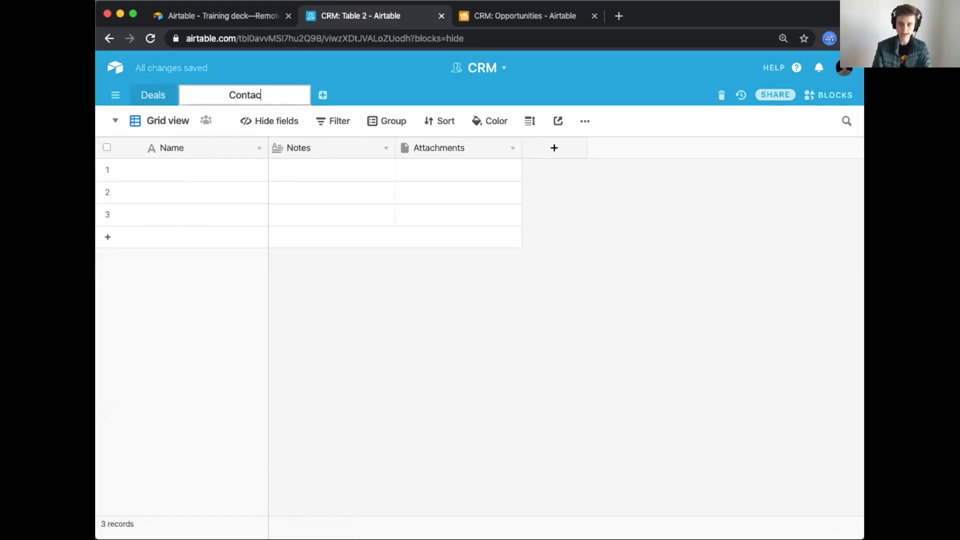
{"action": "key", "text": "Return"}
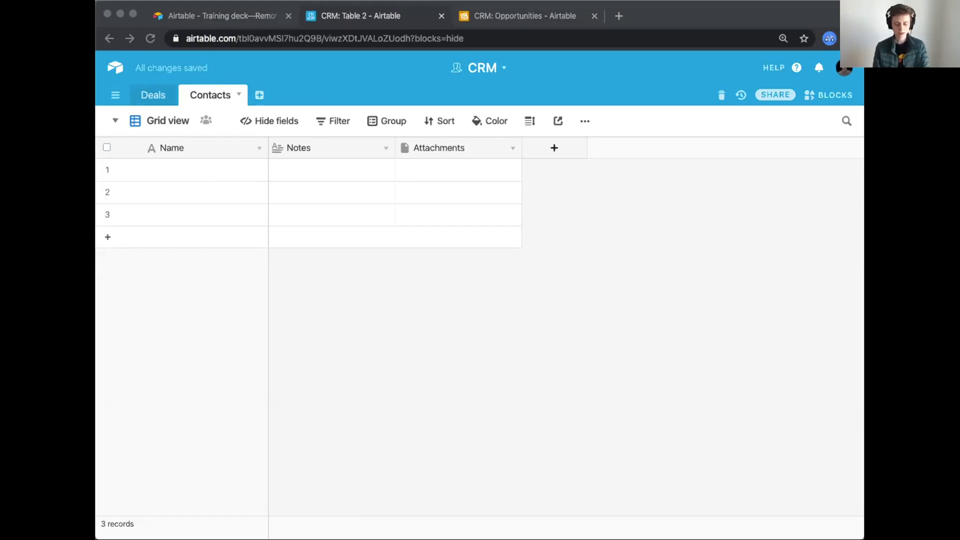
Paste the copied list of contact names into the Name field, expanding the table so that all pasted cells fit.
{"action": "key", "text": "super+Tab"}
{"action": "left_click", "coordinate": [165, 167]}
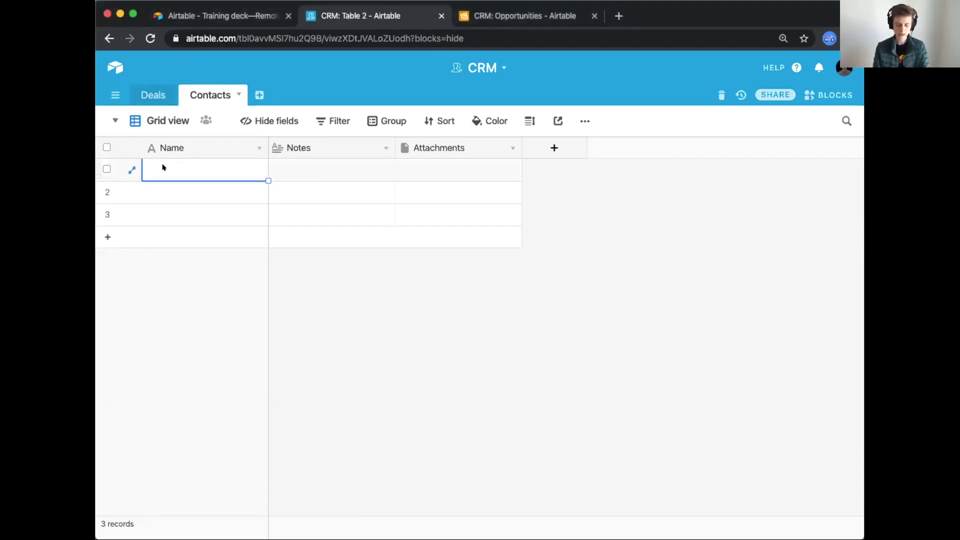
{"action": "key", "text": "super+v"}
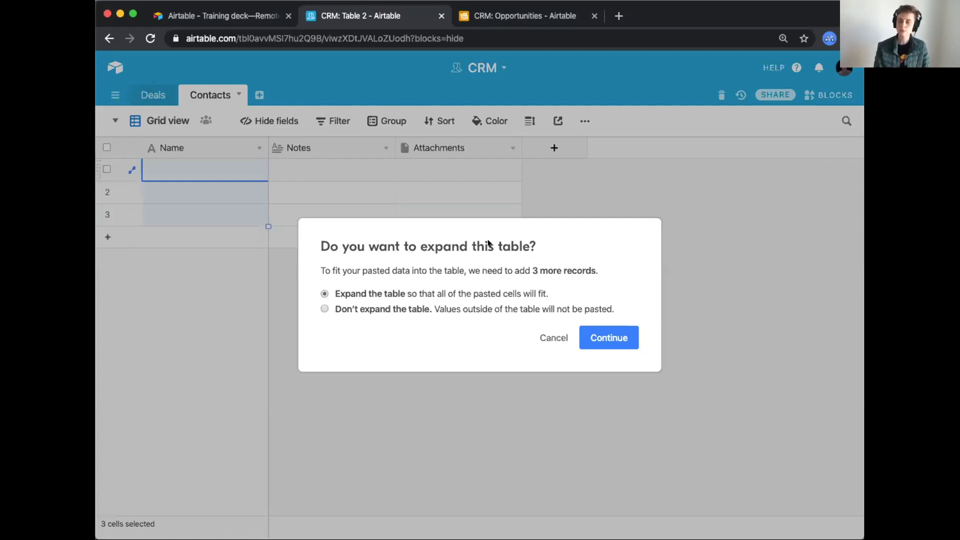
{"action": "left_click", "coordinate": [619, 328]}
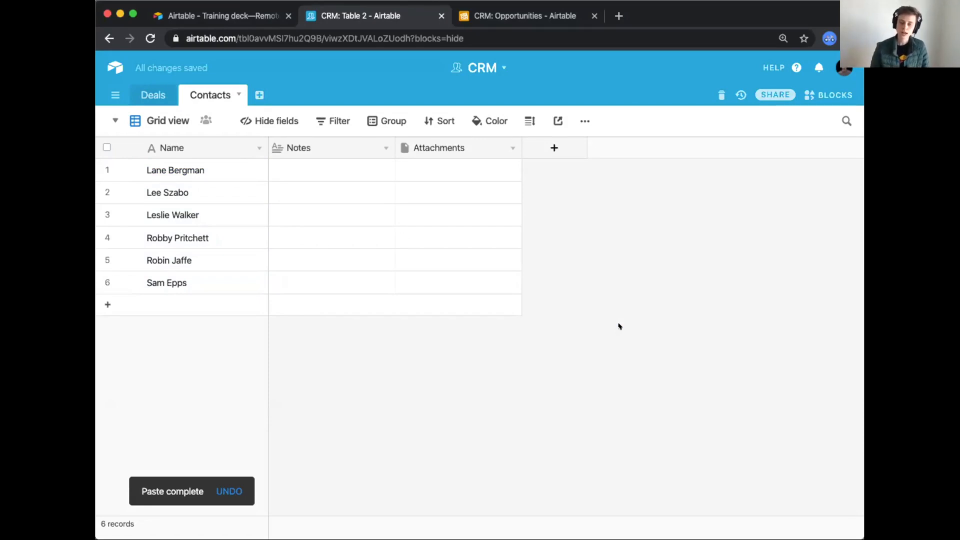
Narrow the Name column and delete the Notes and Attachments fields from the Contacts table.
{"action": "left_click_drag", "start_coordinate": [267, 147], "coordinate": [236, 147]}
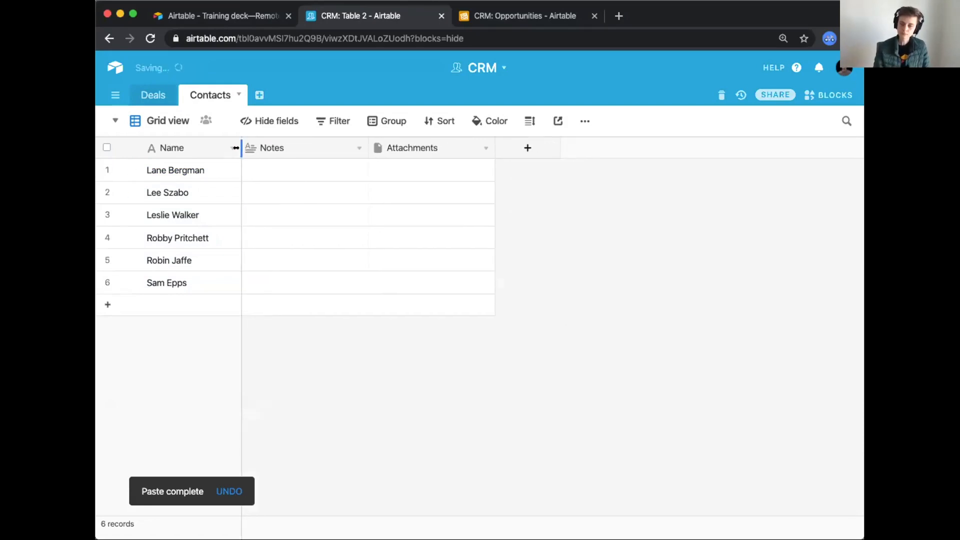
{"action": "left_click", "coordinate": [352, 147]}
{"action": "left_click", "coordinate": [287, 427]}
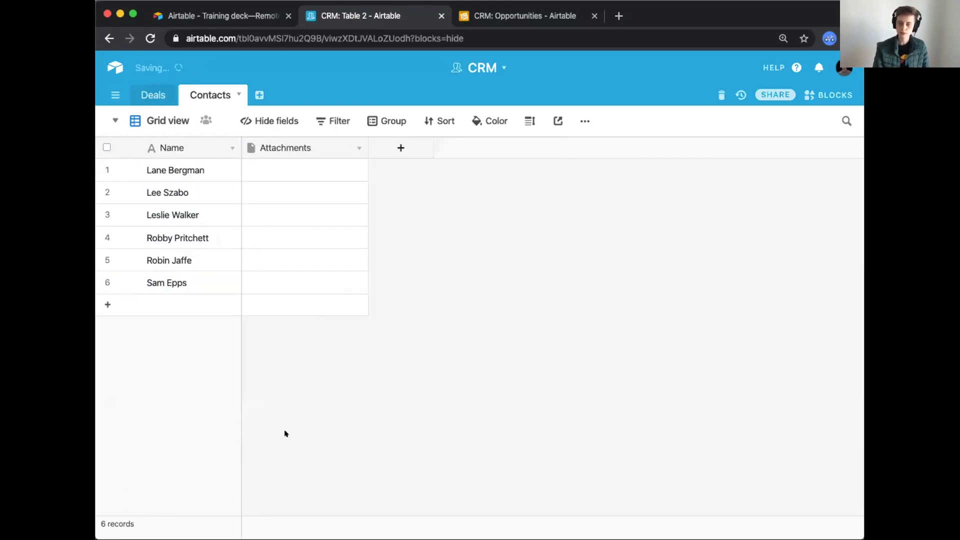
{"action": "left_click", "coordinate": [355, 147]}
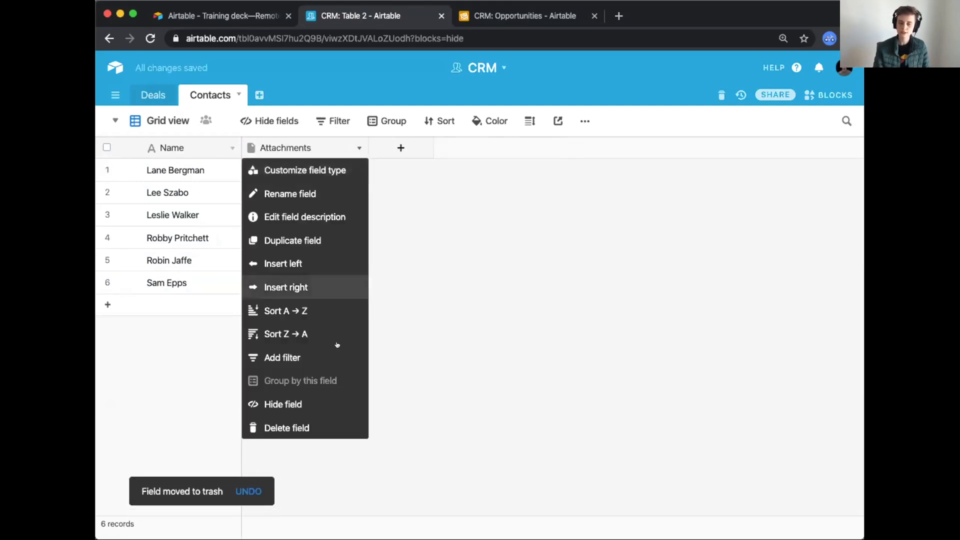
{"action": "left_click", "coordinate": [306, 426]}
Add a field named Email with the Email field type to the Contacts table.
{"action": "left_click", "coordinate": [274, 147]}
{"action": "type", "text": "Email"}
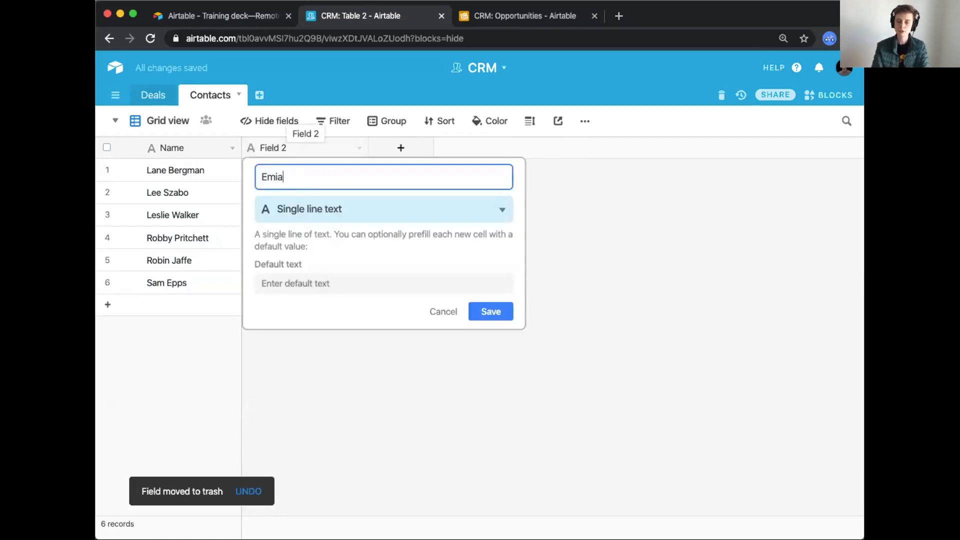
{"action": "left_click", "coordinate": [284, 208]}
{"action": "scroll", "coordinate": [285, 308], "scroll_direction": "down", "scroll_amount": 2}
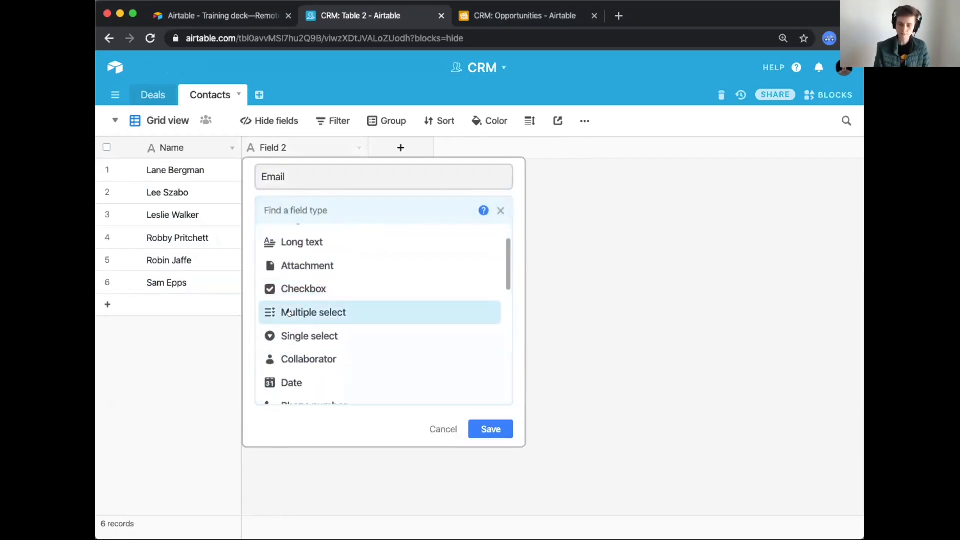
{"action": "type", "text": "email"}
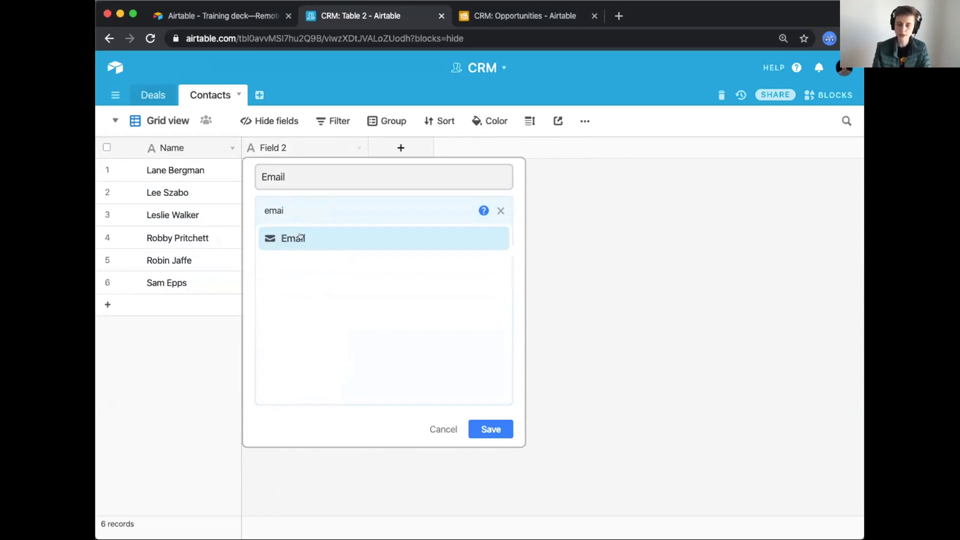
{"action": "left_click", "coordinate": [300, 238]}
{"action": "left_click", "coordinate": [494, 265]}
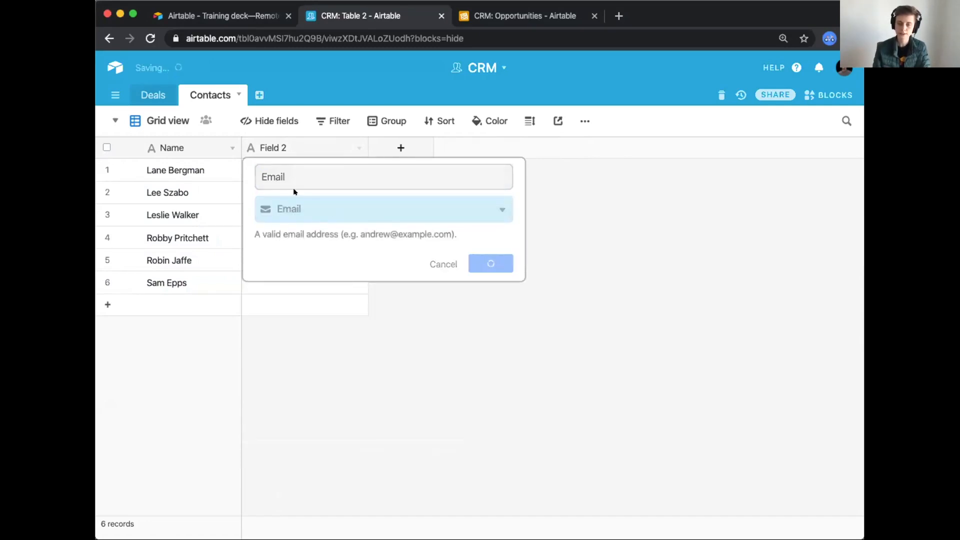
Enter a placeholder email address for the first contact and fill it down to the other five contacts.
{"action": "left_click", "coordinate": [271, 170]}
{"action": "type", "text": "email@email.com"}
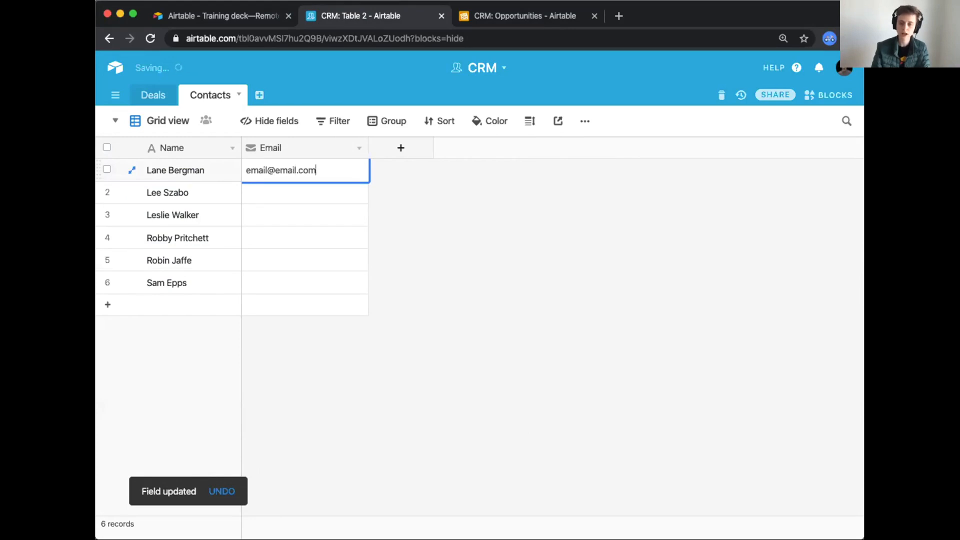
{"action": "left_click", "coordinate": [402, 212]}
{"action": "left_click", "coordinate": [347, 171]}
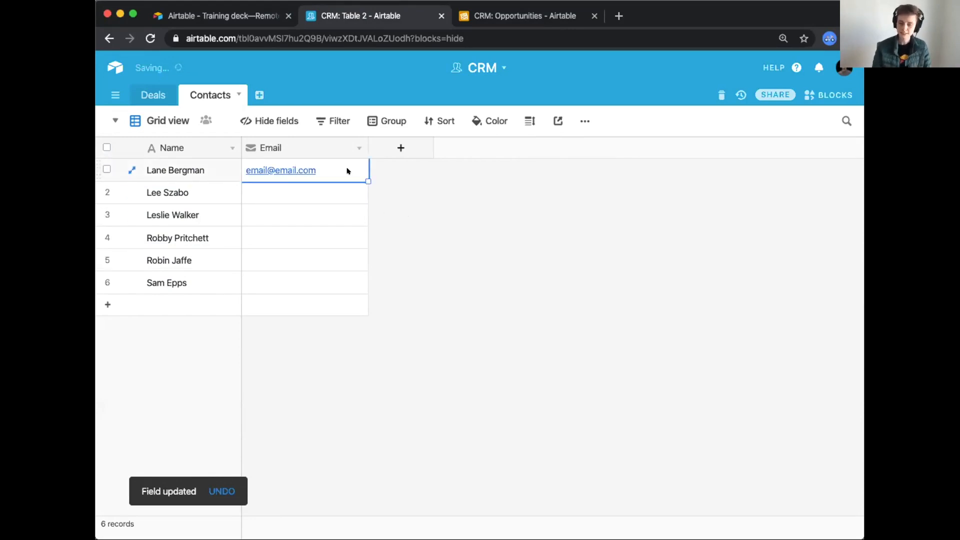
{"action": "left_click_drag", "start_coordinate": [366, 178], "coordinate": [367, 291]}
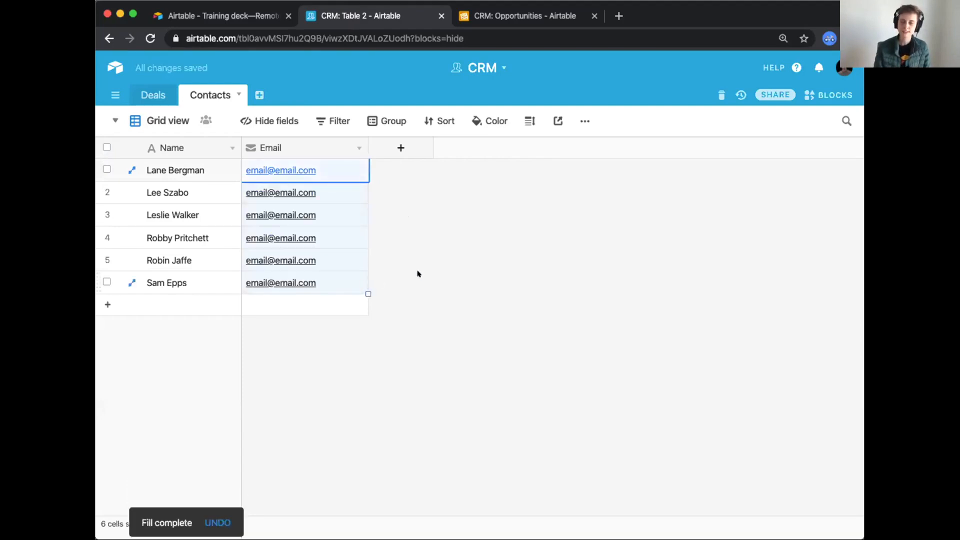
{"action": "left_click", "coordinate": [418, 274]}
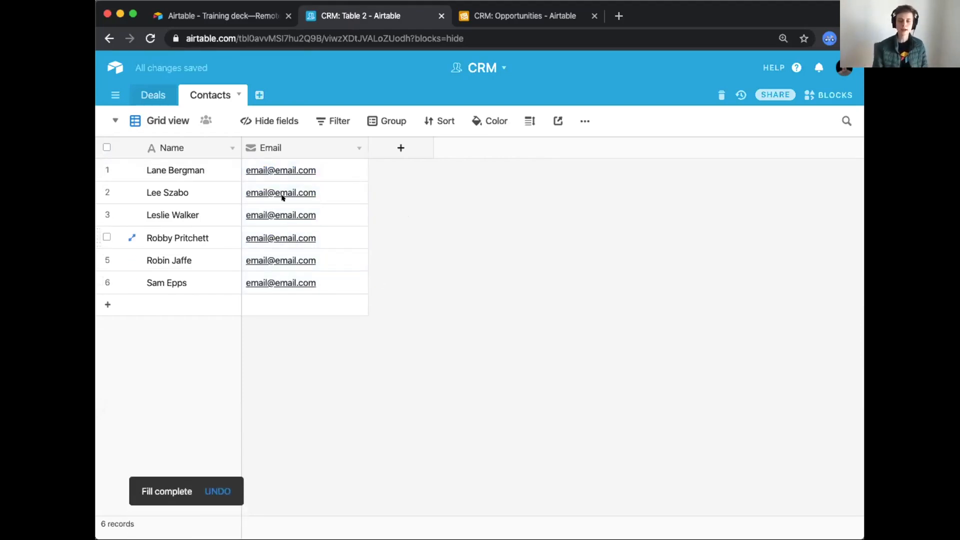
Add a single line text field named Contacts to the Deals table and move it between Type of studio and Deal value.
{"action": "left_click", "coordinate": [153, 95]}
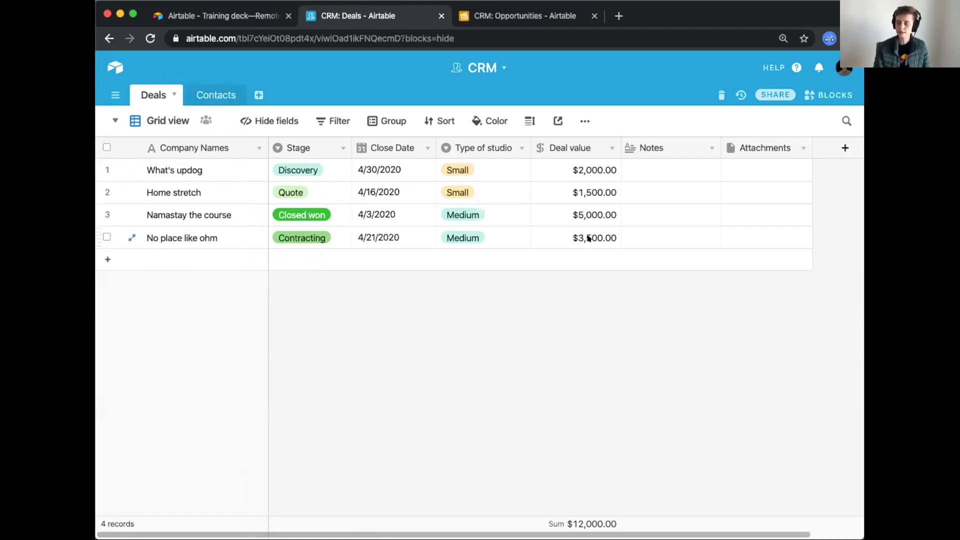
{"action": "left_click", "coordinate": [828, 145]}
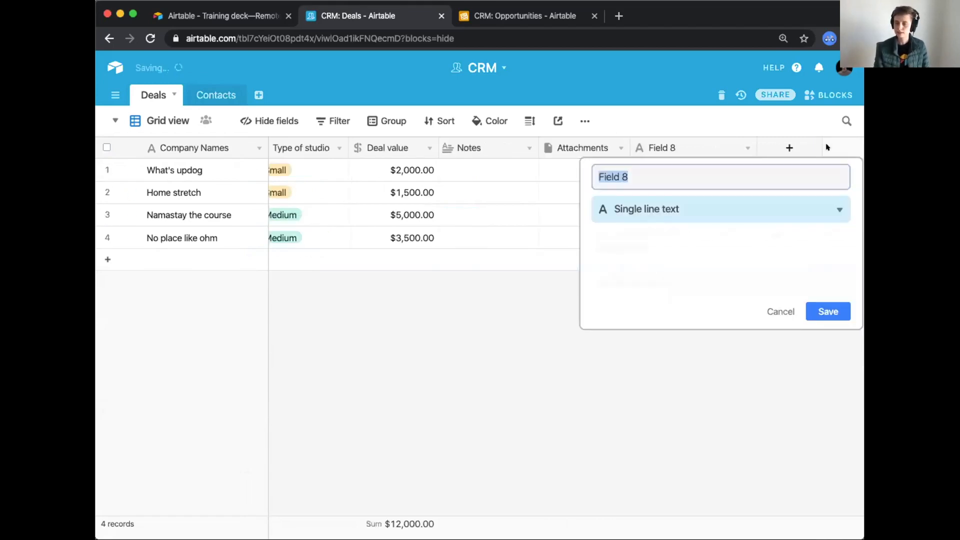
{"action": "type", "text": "Contacts"}
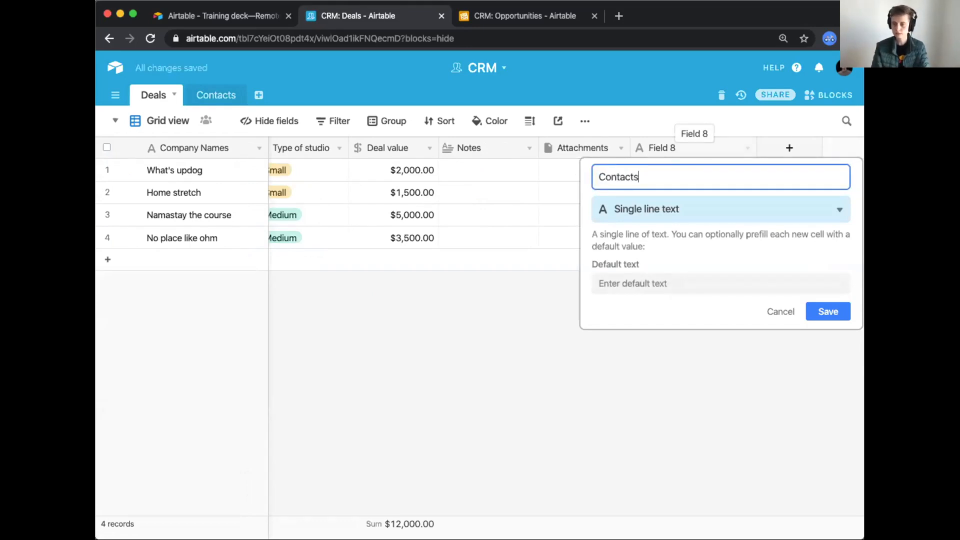
{"action": "key", "text": "Return"}
{"action": "scroll", "coordinate": [535, 172], "scroll_direction": "left", "scroll_amount": 5}
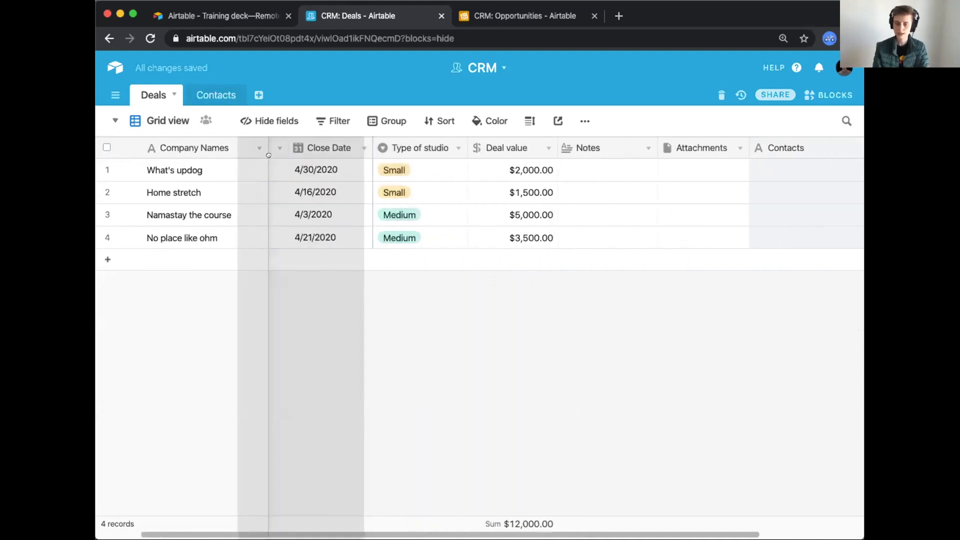
{"action": "left_click_drag", "start_coordinate": [535, 173], "coordinate": [537, 177]}
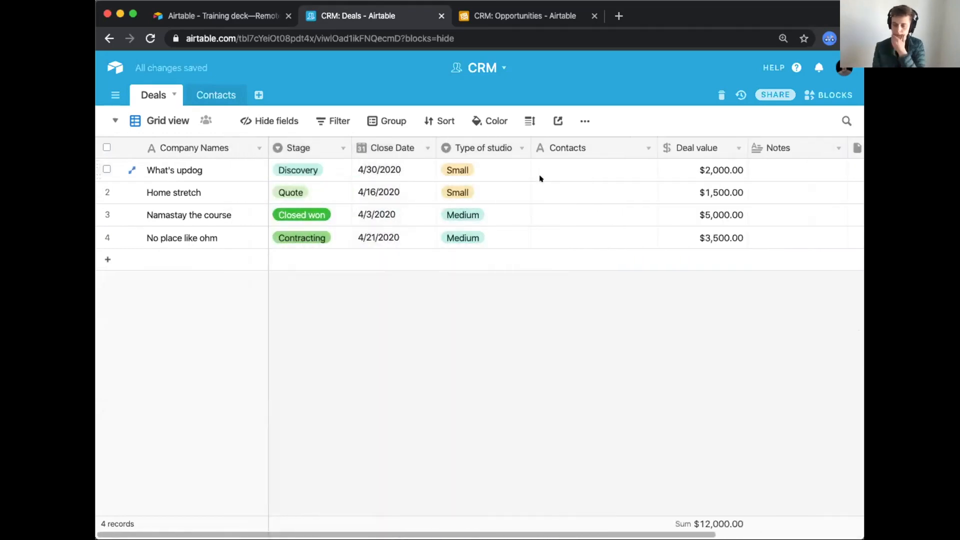
Change the Contacts field in Deals to link to records in the Contacts table.
{"action": "left_click", "coordinate": [647, 148]}
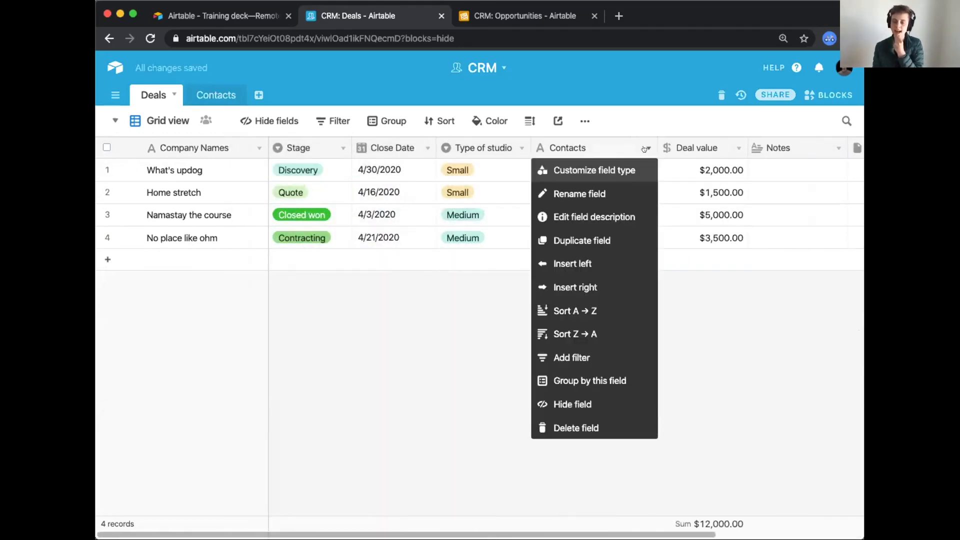
{"action": "left_click", "coordinate": [592, 169]}
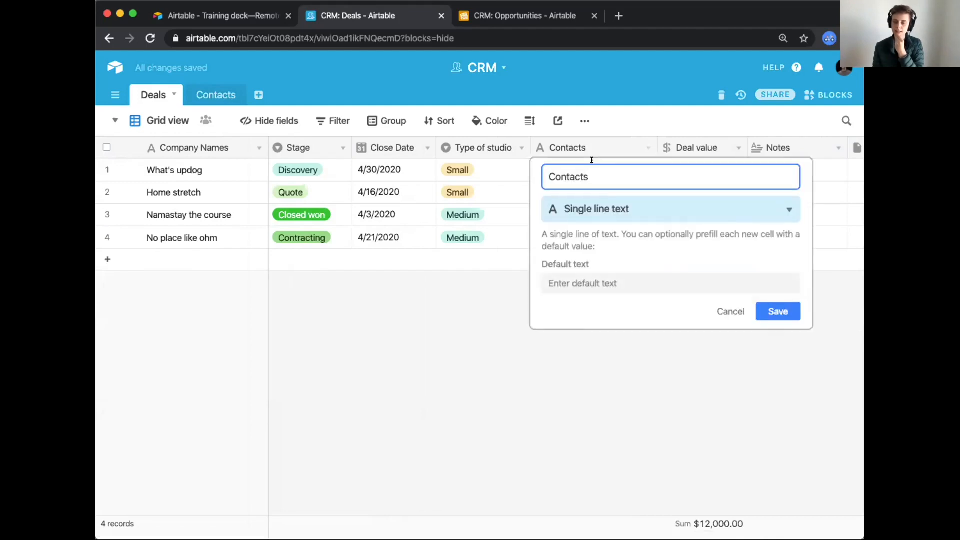
{"action": "left_click", "coordinate": [581, 209]}
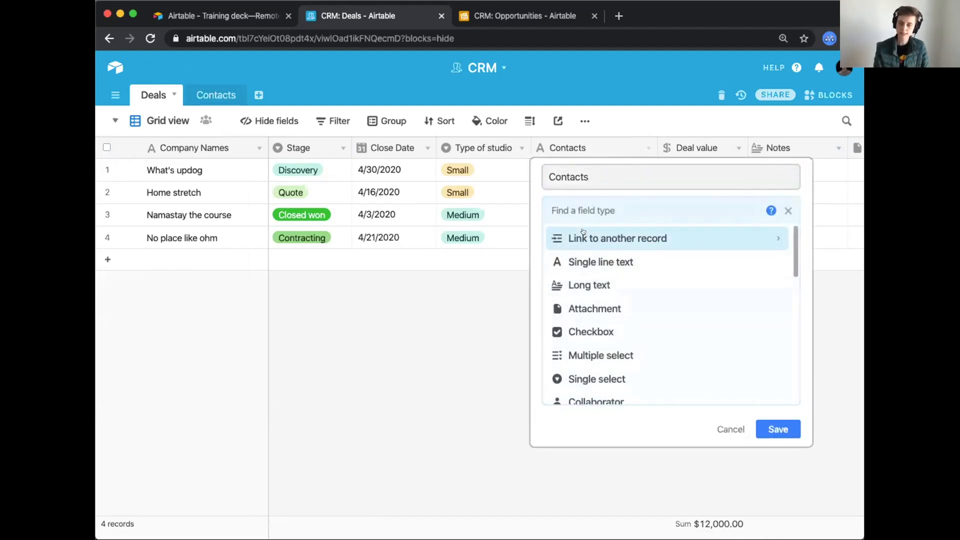
{"action": "left_click", "coordinate": [583, 230]}
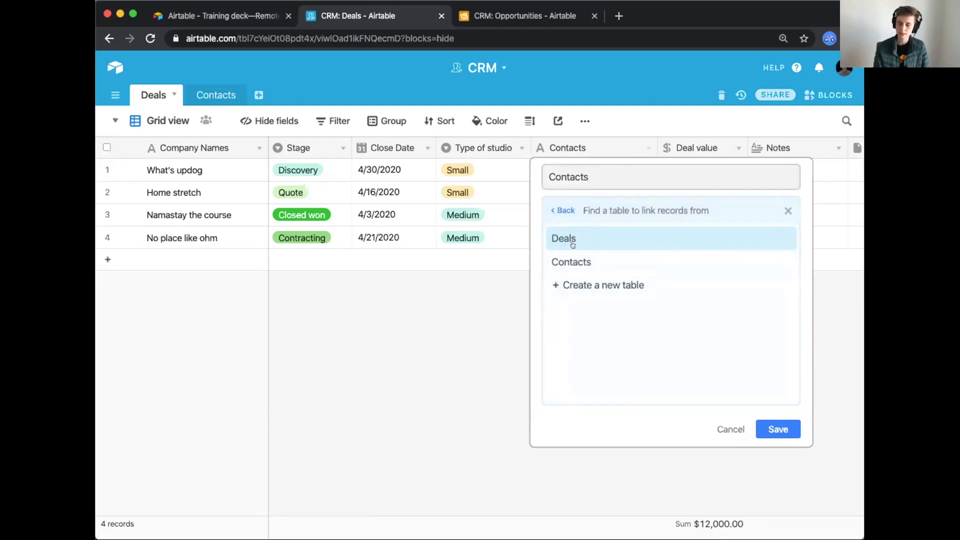
{"action": "left_click", "coordinate": [569, 259]}
{"action": "left_click", "coordinate": [775, 299]}
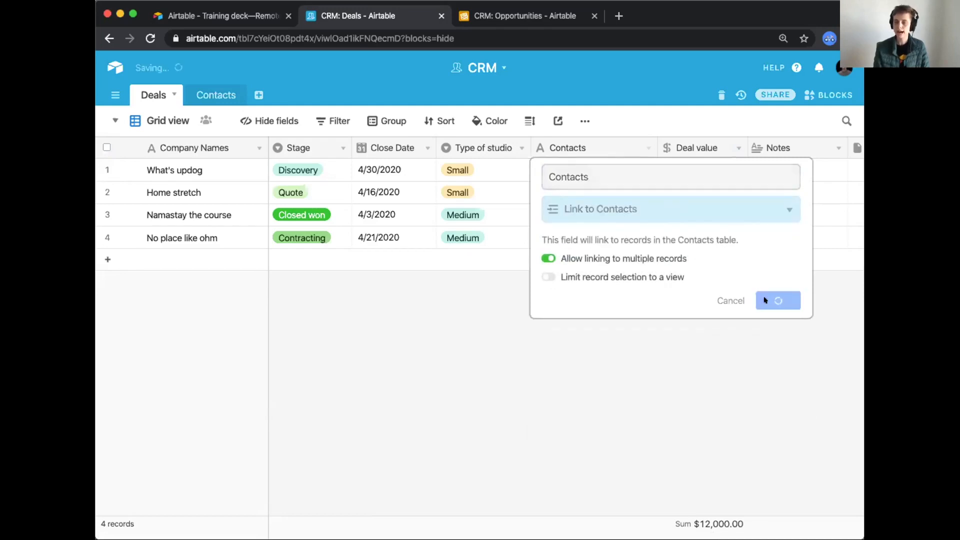
Link the What's updog deal to the first and second contacts in the Contacts table.
{"action": "left_click", "coordinate": [493, 169]}
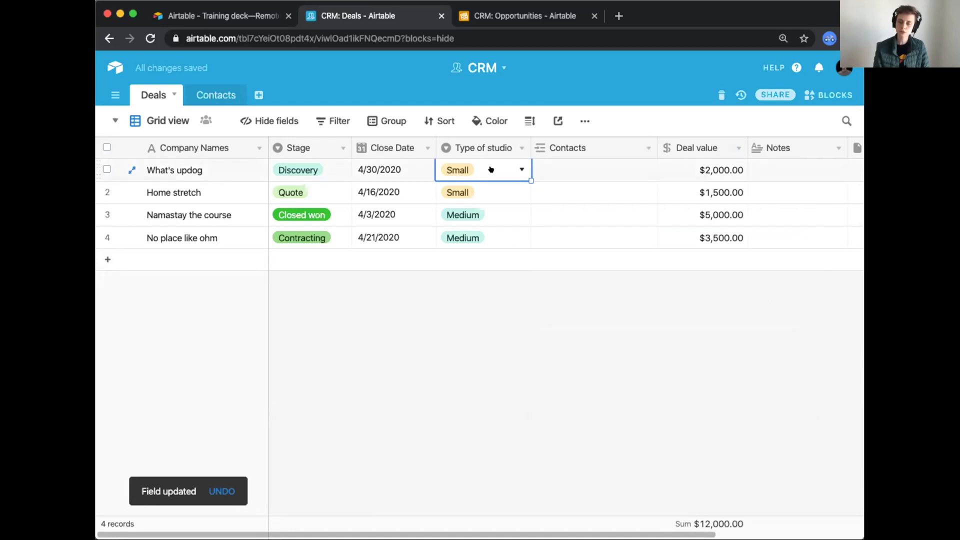
{"action": "left_click", "coordinate": [489, 170]}
{"action": "left_click", "coordinate": [481, 236]}
{"action": "left_click", "coordinate": [578, 169]}
{"action": "left_click", "coordinate": [541, 169]}
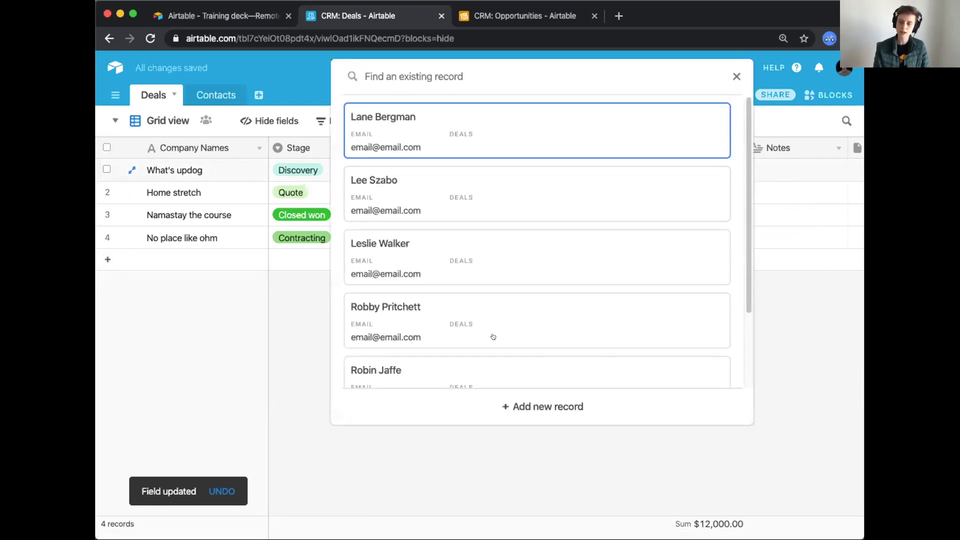
{"action": "scroll", "coordinate": [493, 366], "scroll_direction": "down", "scroll_amount": 3}
{"action": "scroll", "coordinate": [493, 261], "scroll_direction": "up", "scroll_amount": 3}
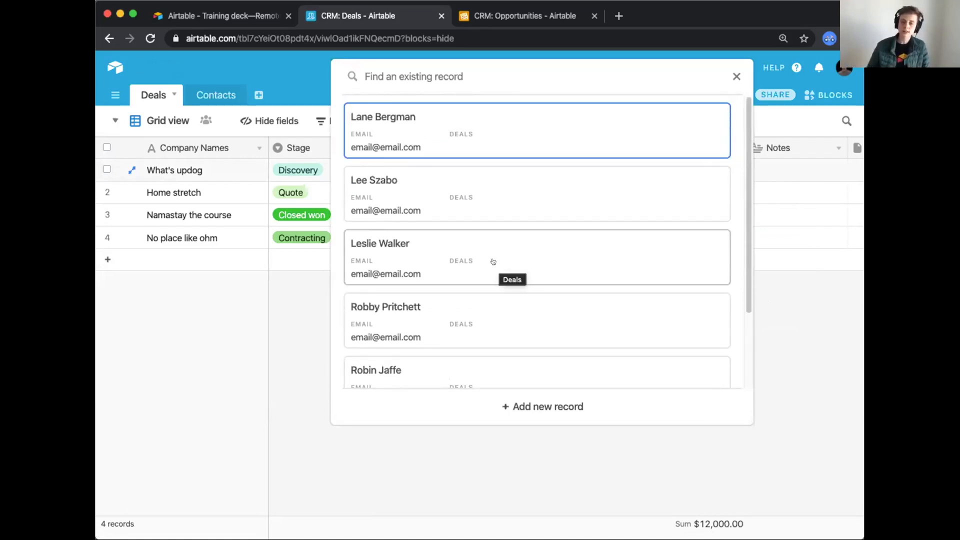
{"action": "left_click", "coordinate": [443, 119]}
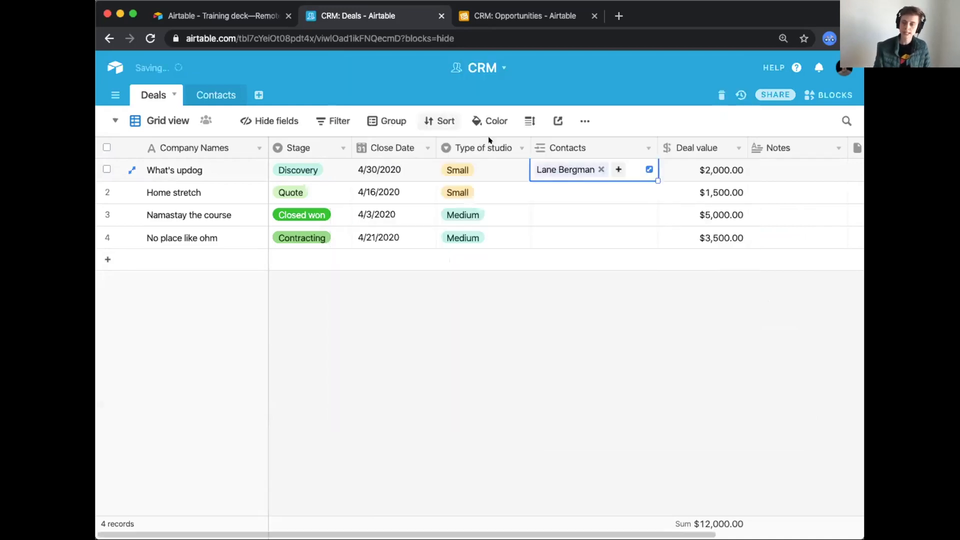
{"action": "left_click", "coordinate": [614, 165]}
{"action": "left_click", "coordinate": [438, 132]}
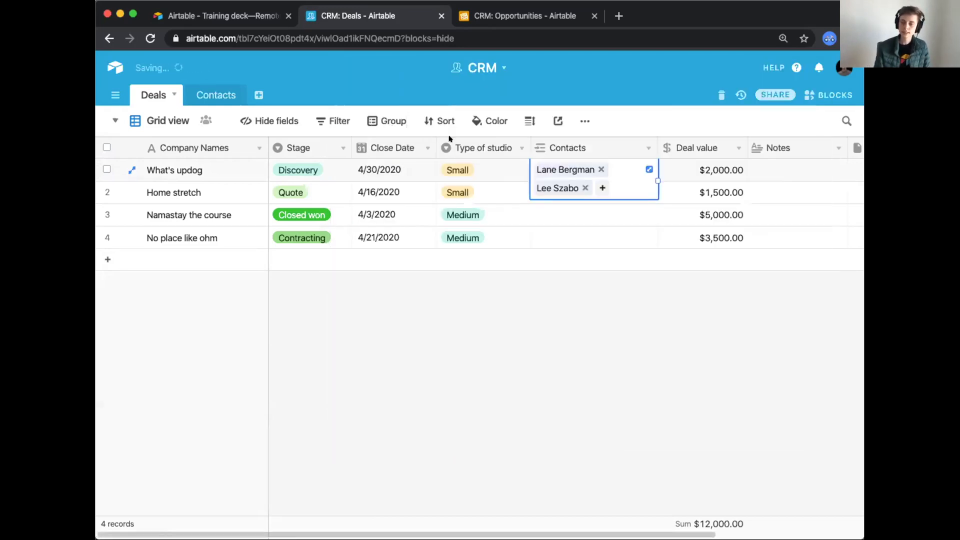
Link the Home stretch deal to the third contact and the Namastay the course deal to the fourth contact.
{"action": "left_click", "coordinate": [542, 212]}
{"action": "left_click", "coordinate": [550, 183]}
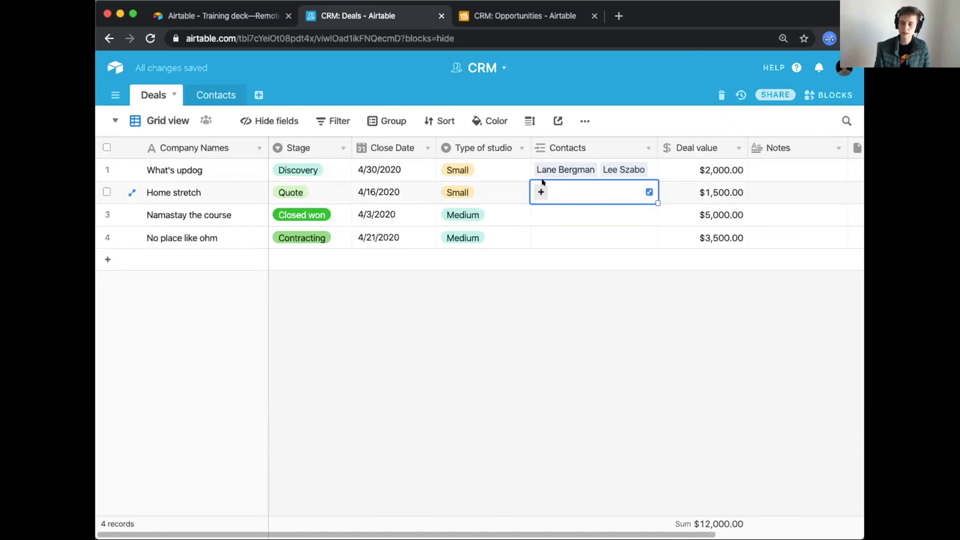
{"action": "left_click", "coordinate": [541, 191]}
{"action": "left_click", "coordinate": [459, 246]}
{"action": "left_click", "coordinate": [567, 211]}
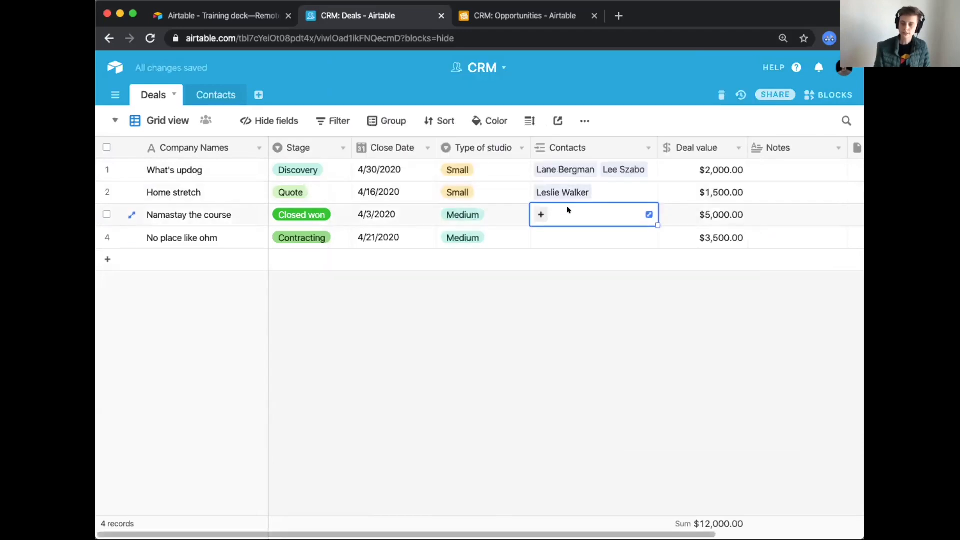
{"action": "left_click", "coordinate": [542, 215]}
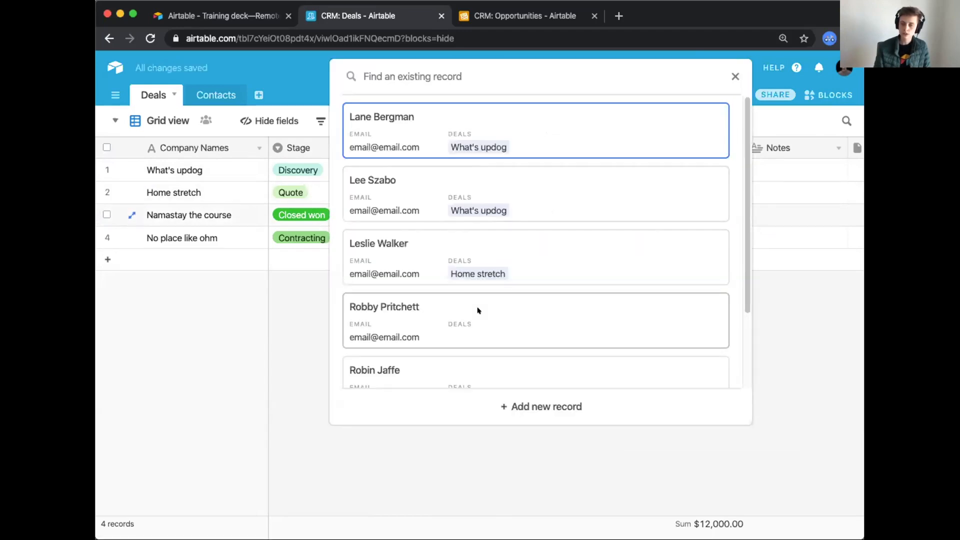
{"action": "left_click", "coordinate": [476, 311]}
Link the No place like ohm deal to the fifth and sixth contacts.
{"action": "left_click", "coordinate": [560, 232]}
{"action": "left_click", "coordinate": [540, 237]}
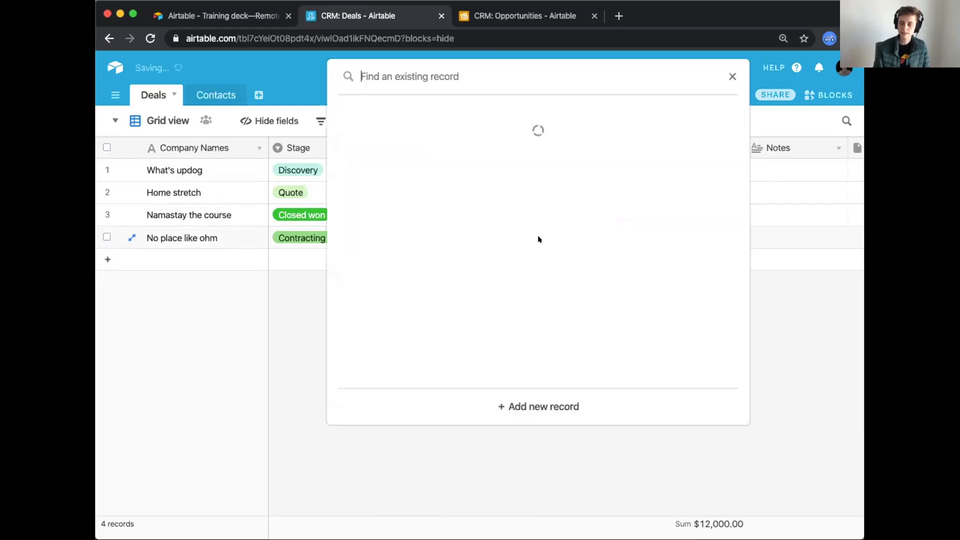
{"action": "scroll", "coordinate": [482, 315], "scroll_direction": "down", "scroll_amount": 3}
{"action": "left_click", "coordinate": [468, 280]}
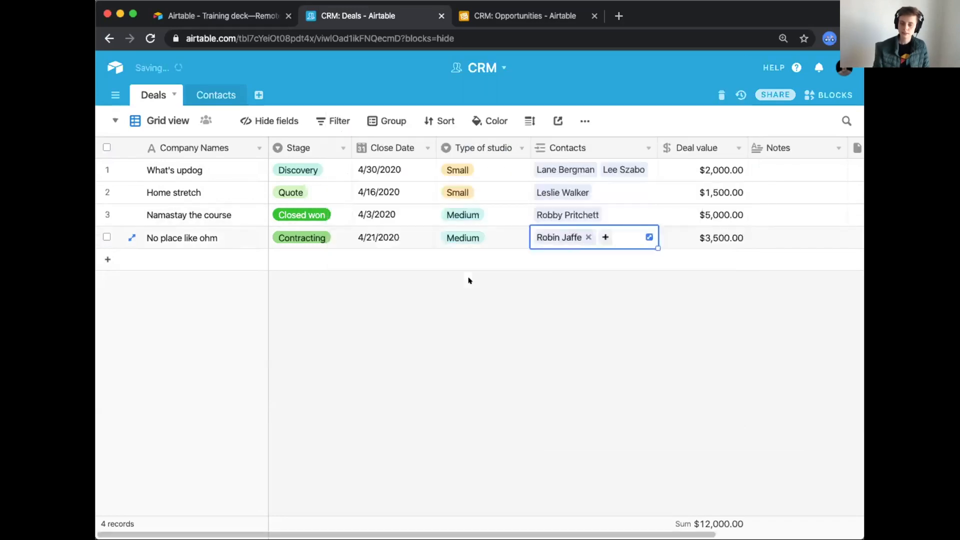
{"action": "left_click", "coordinate": [605, 236]}
{"action": "scroll", "coordinate": [453, 340], "scroll_direction": "down", "scroll_amount": 2}
{"action": "left_click", "coordinate": [451, 347]}
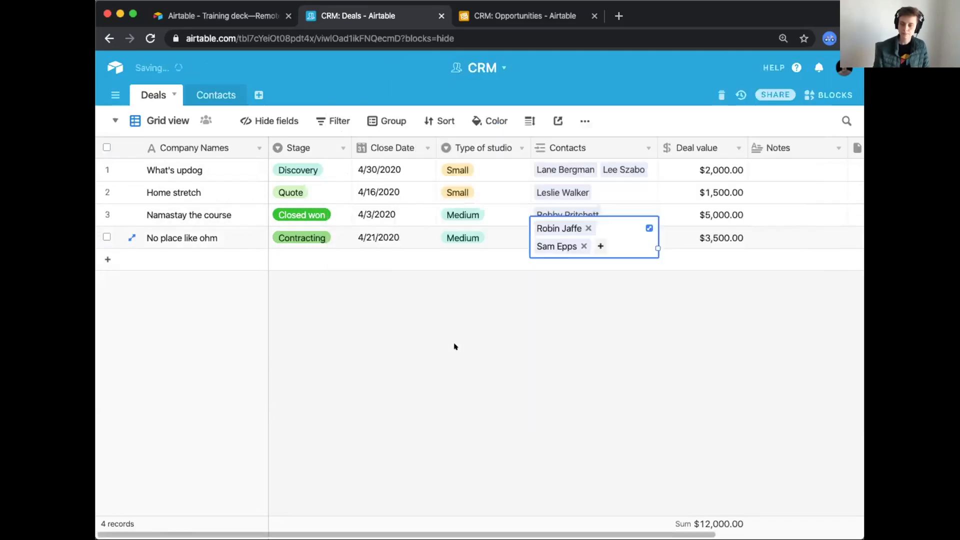
{"action": "left_click", "coordinate": [454, 345]}
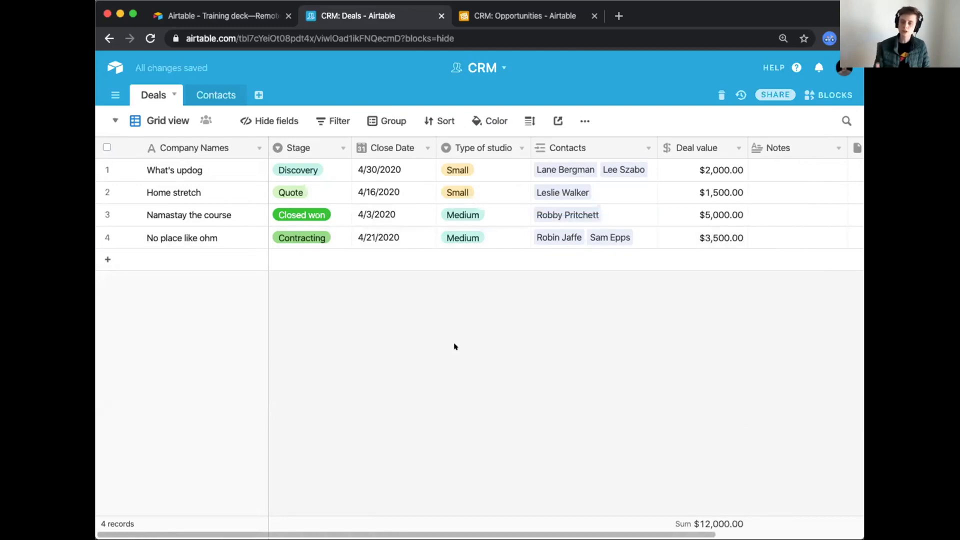
Narrow the Email column in the Contacts table.
{"action": "left_click", "coordinate": [214, 95]}
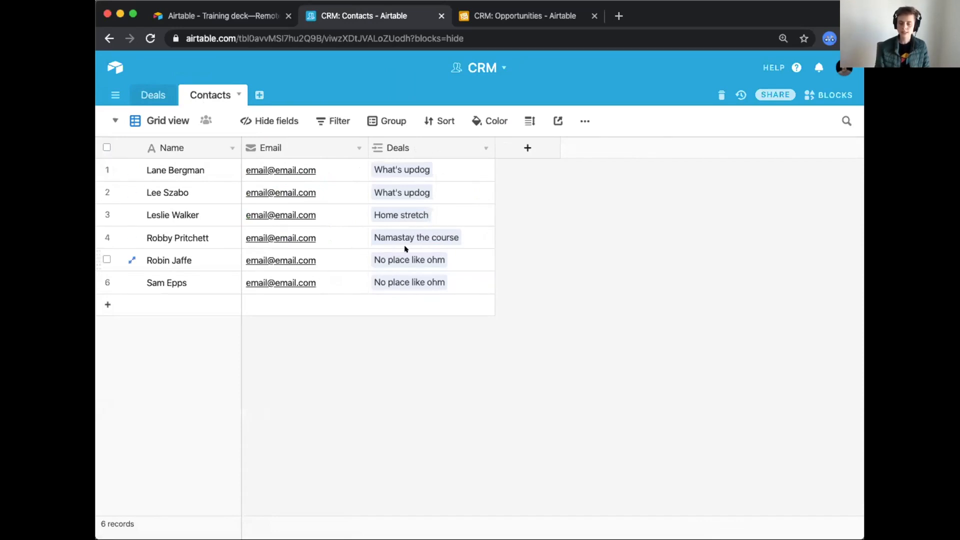
{"action": "left_click_drag", "start_coordinate": [367, 147], "coordinate": [339, 148]}
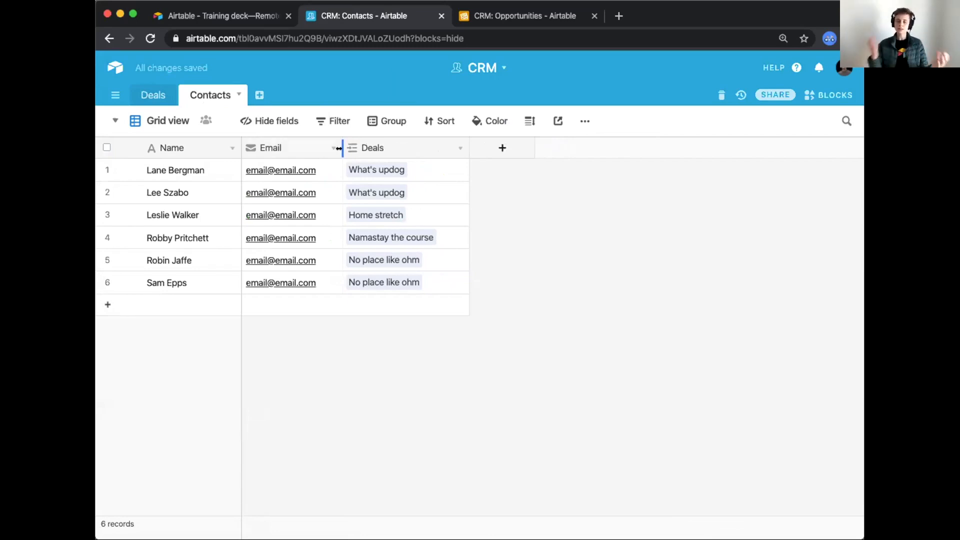
{"action": "left_click", "coordinate": [155, 94]}
{"action": "left_click", "coordinate": [213, 93]}
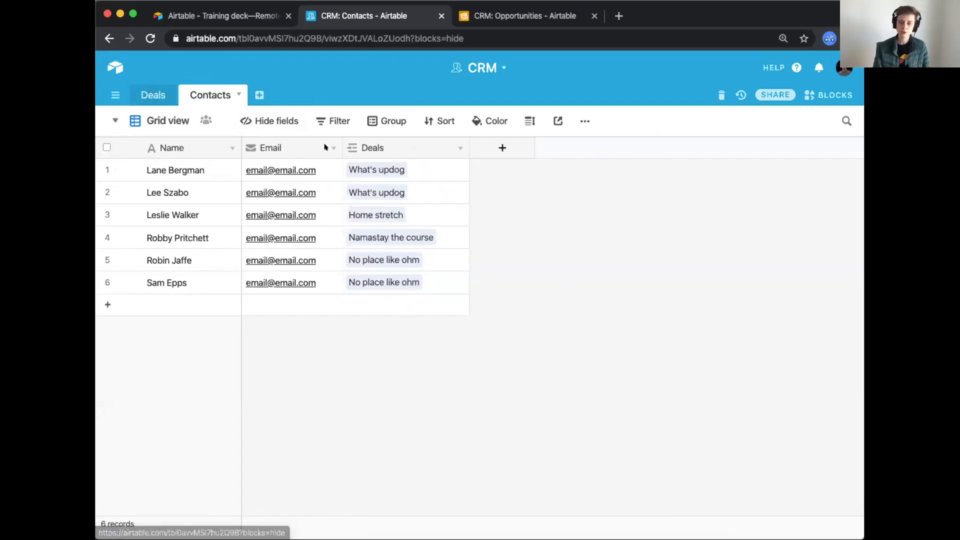
View the What's updog deal record linked to the first contact, close it and return to the Deals table.
{"action": "left_click", "coordinate": [385, 170]}
{"action": "left_click", "coordinate": [386, 170]}
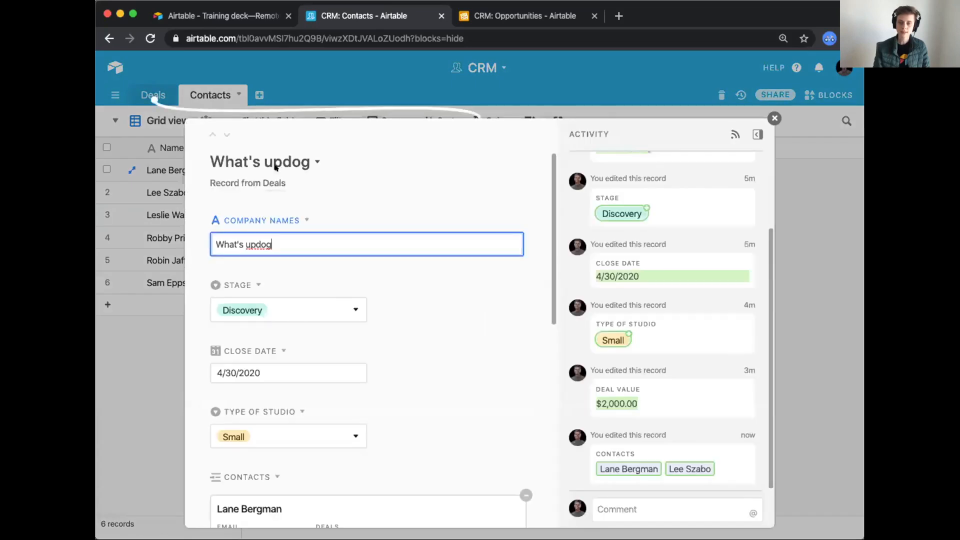
{"action": "left_click", "coordinate": [774, 118]}
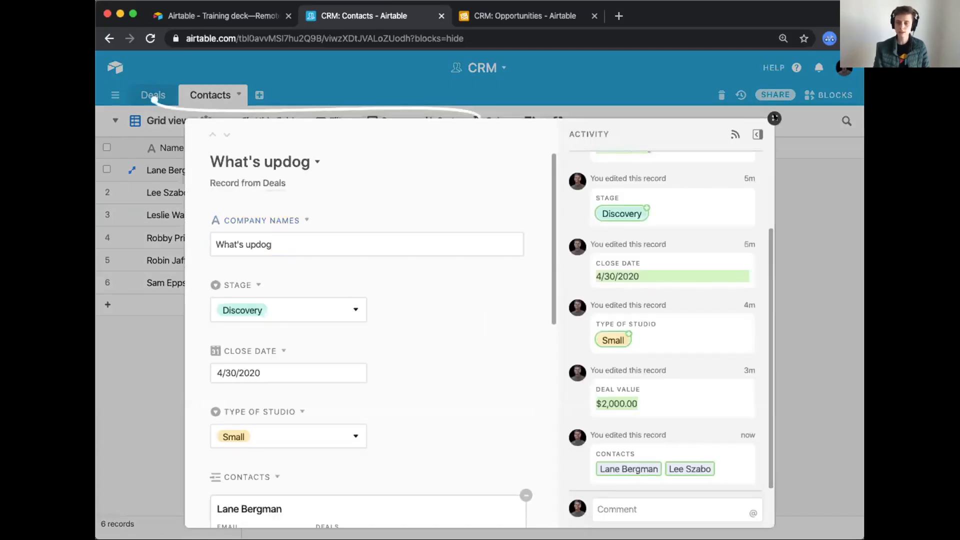
{"action": "left_click", "coordinate": [551, 233]}
{"action": "left_click", "coordinate": [144, 95]}
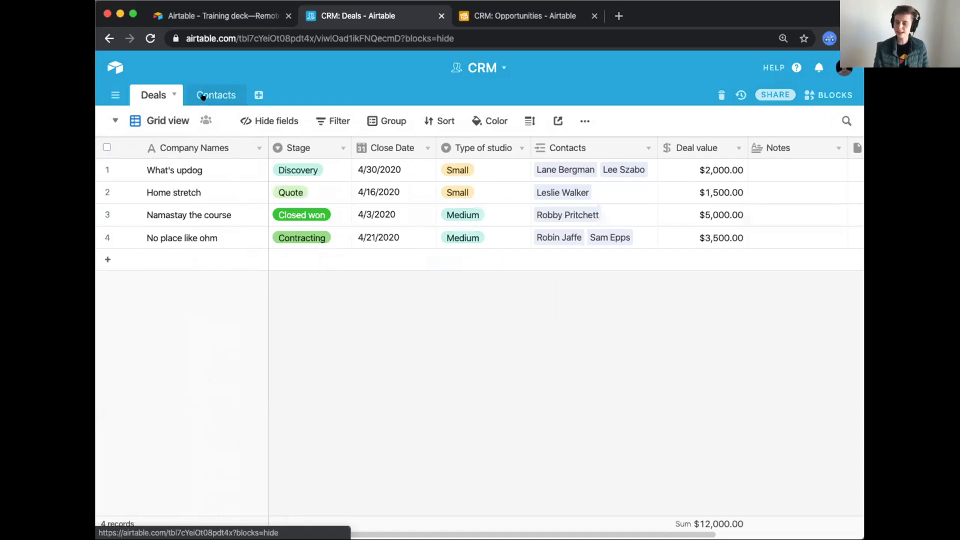
Check off the "Add your deals & contacts" item in the Training dashboard checklist, review the remaining items and close the dashboard.
{"action": "left_click", "coordinate": [819, 92]}
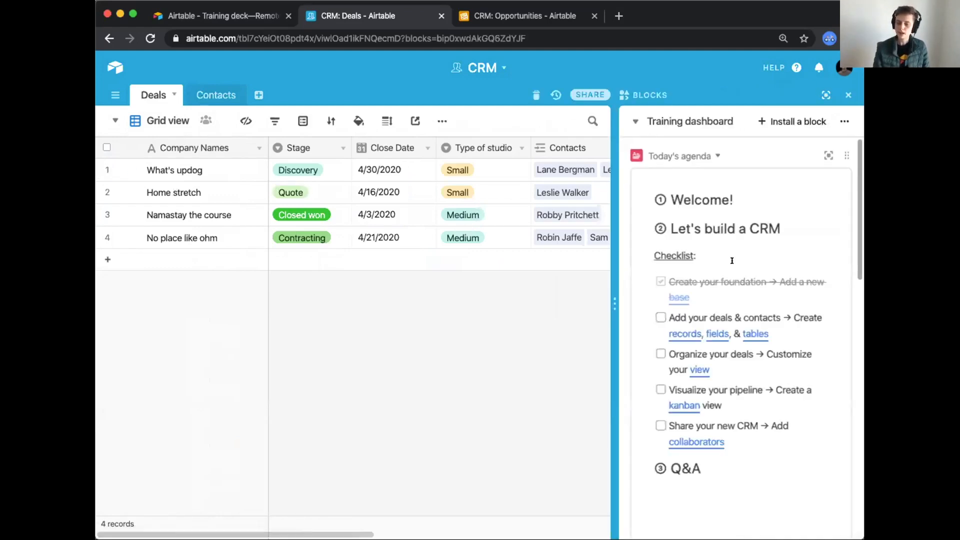
{"action": "left_click", "coordinate": [659, 318]}
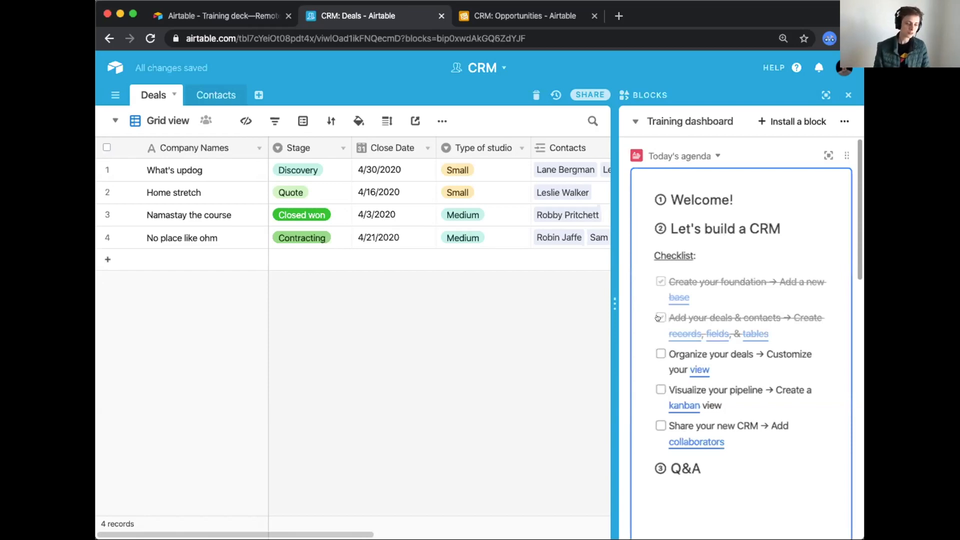
{"action": "left_click", "coordinate": [847, 95]}
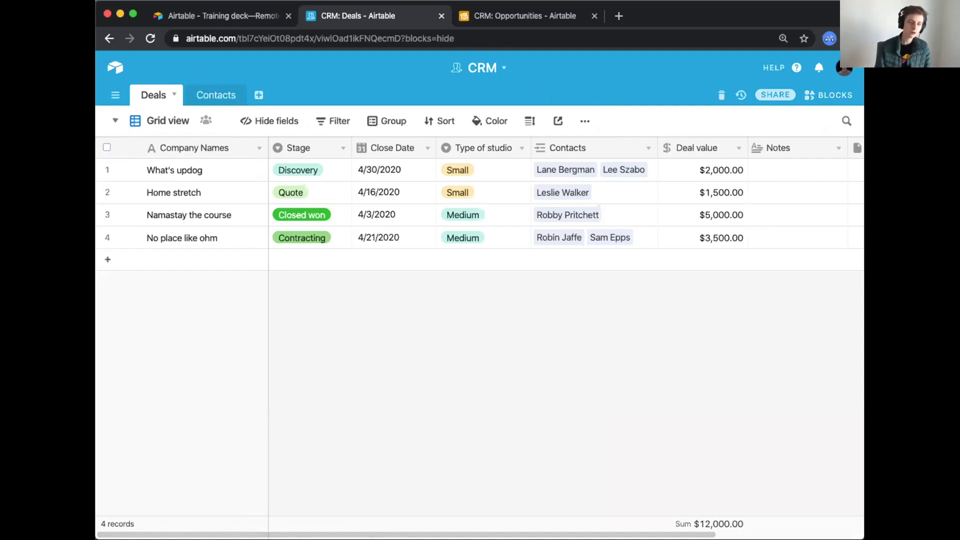
{"action": "left_click", "coordinate": [829, 95]}
{"action": "scroll", "coordinate": [704, 417], "scroll_direction": "down", "scroll_amount": 1}
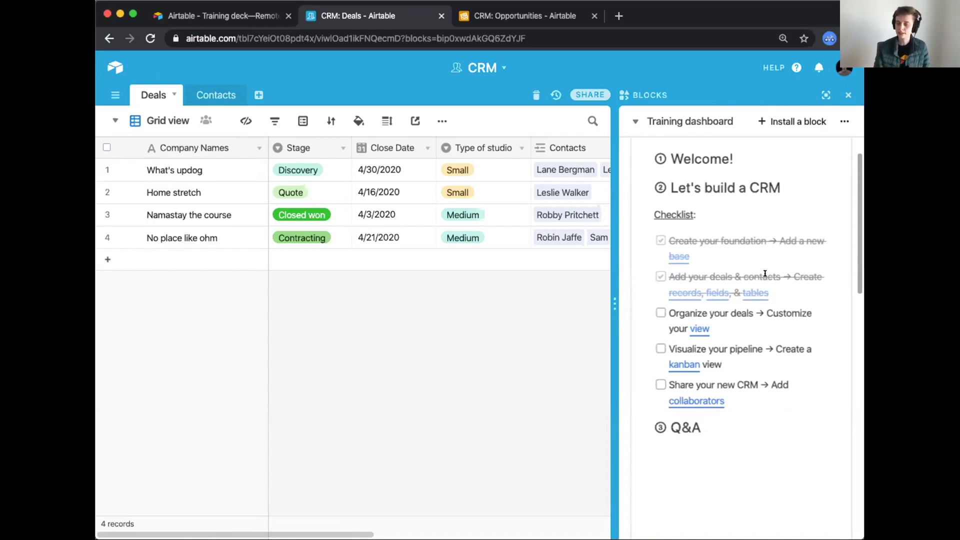
{"action": "left_click", "coordinate": [849, 95]}
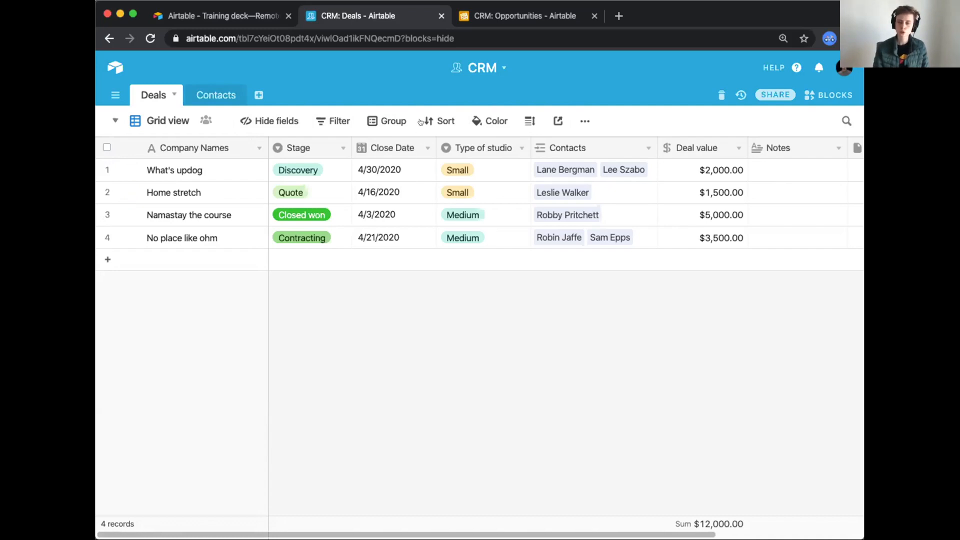
Sort the Deals grid view by Close Date in ascending order (1 → 9).
{"action": "left_click", "coordinate": [439, 120]}
{"action": "left_click", "coordinate": [438, 175]}
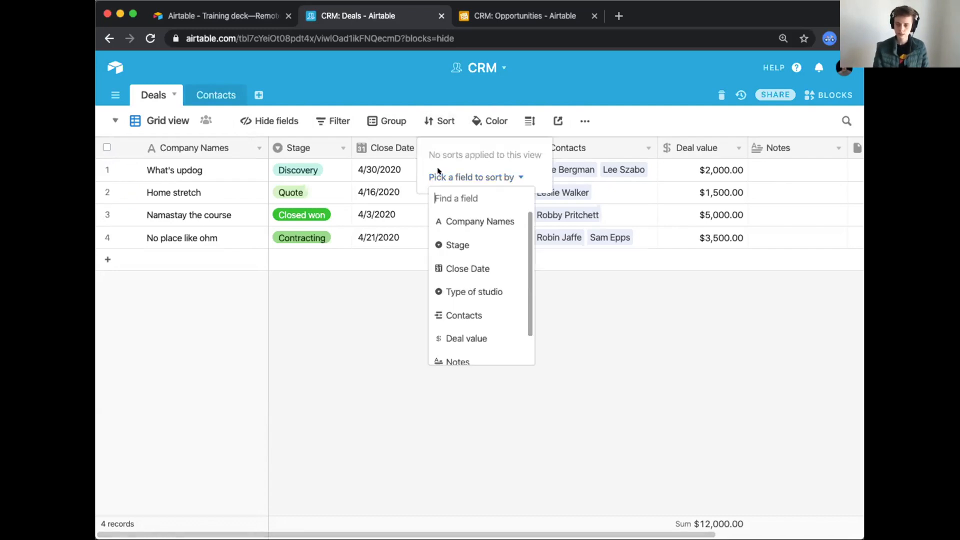
{"action": "left_click", "coordinate": [455, 270]}
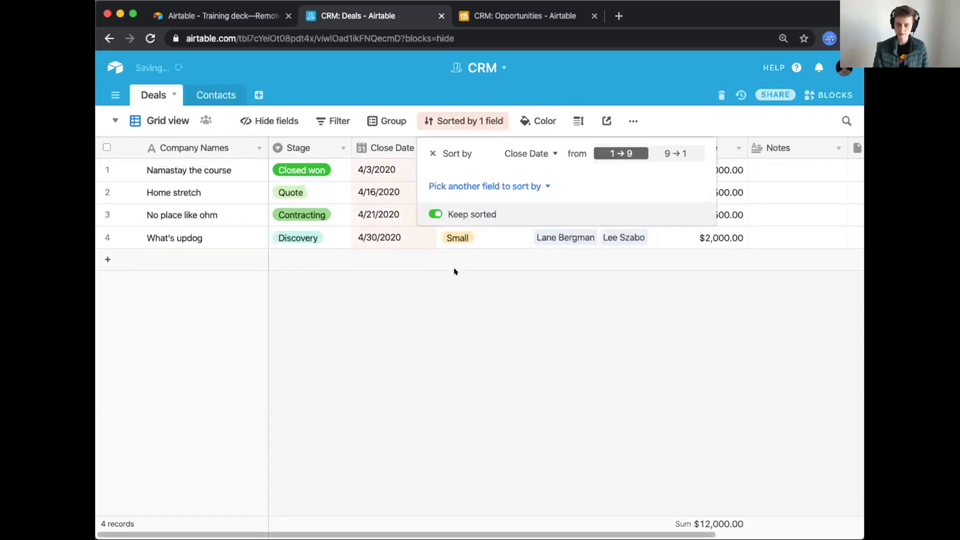
{"action": "left_click", "coordinate": [434, 336]}
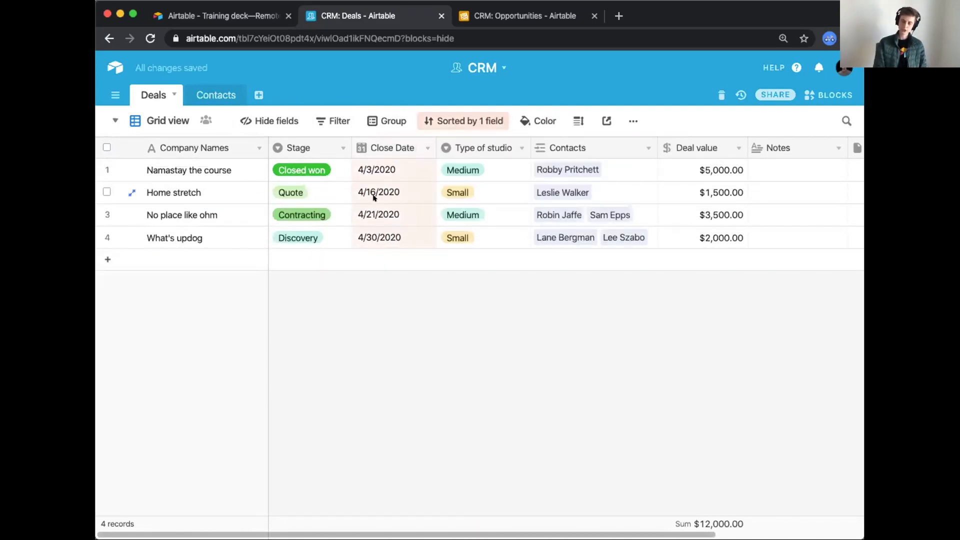
Set the No place like ohm deal's close date to 4/14/2020 and the Home stretch deal's stage to Contracting.
{"action": "left_click", "coordinate": [375, 168]}
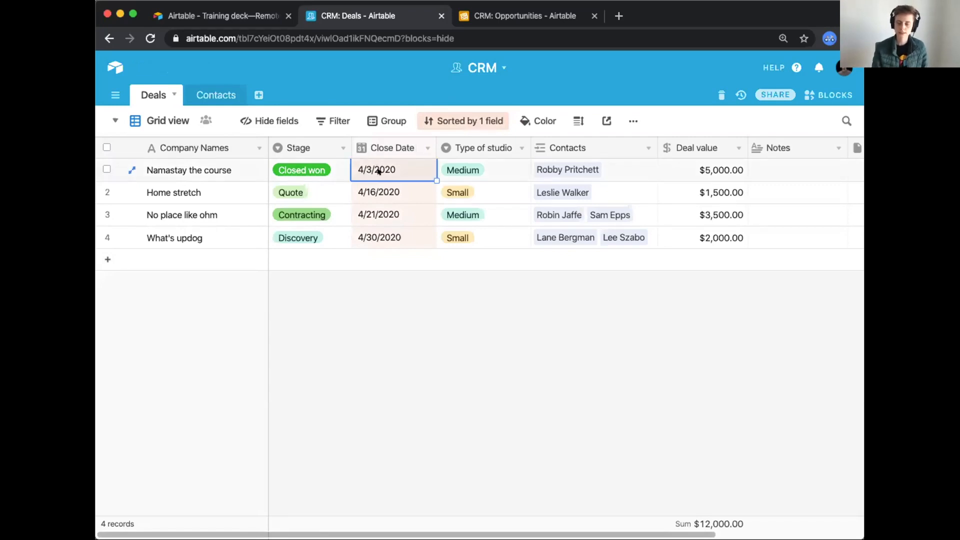
{"action": "left_click", "coordinate": [367, 232]}
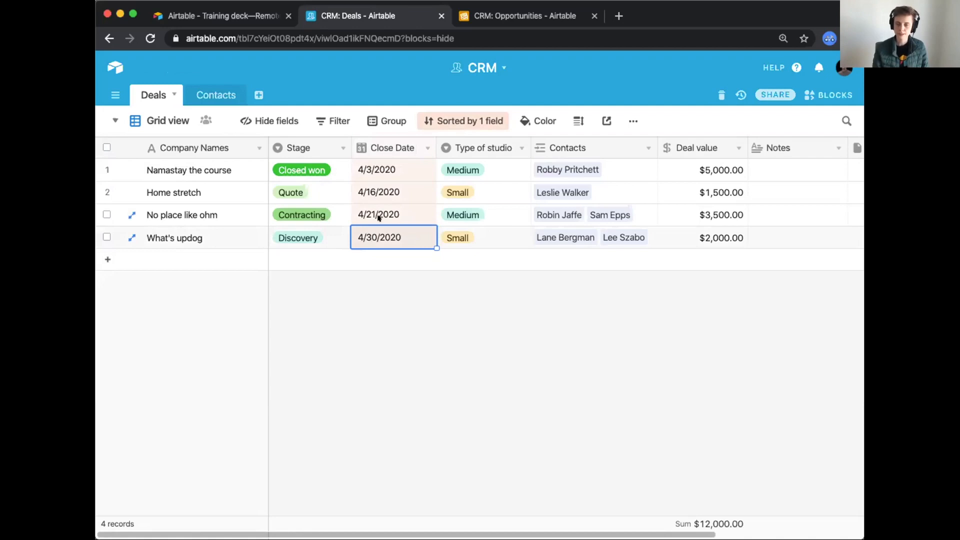
{"action": "left_click", "coordinate": [376, 215]}
{"action": "left_click", "coordinate": [376, 214]}
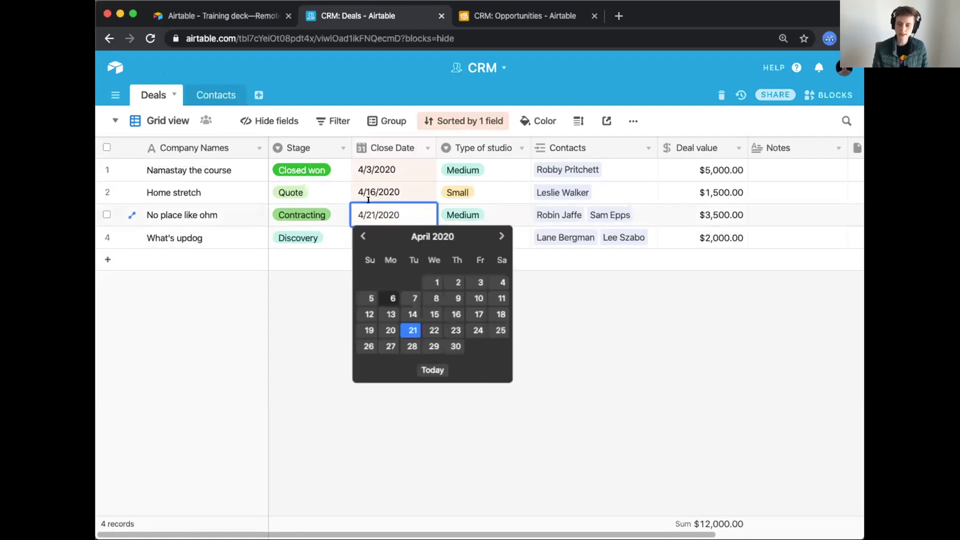
{"action": "left_click", "coordinate": [411, 312]}
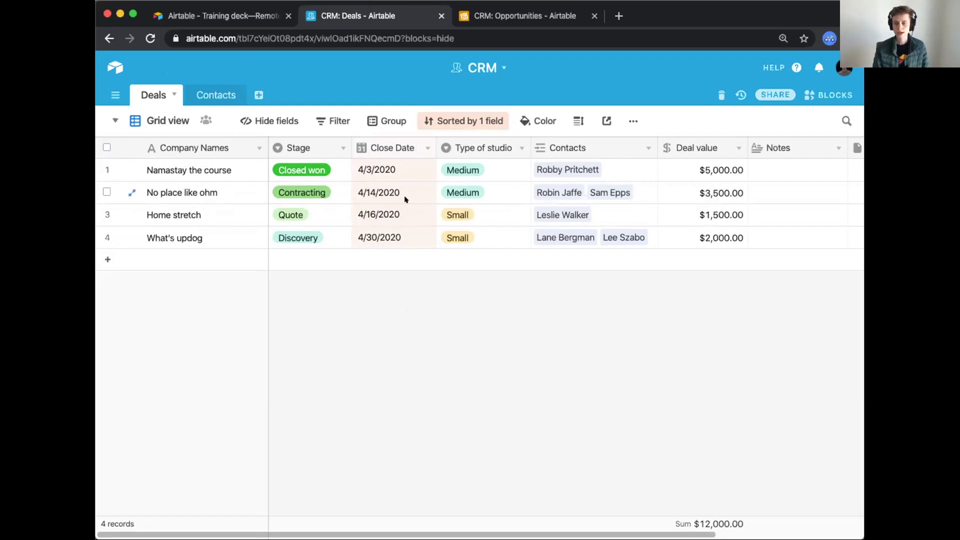
{"action": "double_click", "coordinate": [302, 212]}
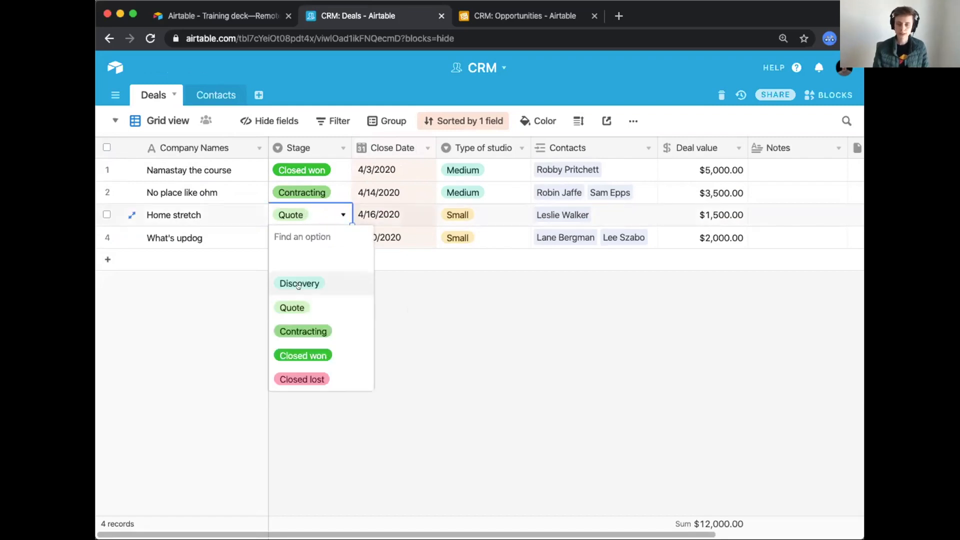
{"action": "left_click", "coordinate": [302, 330]}
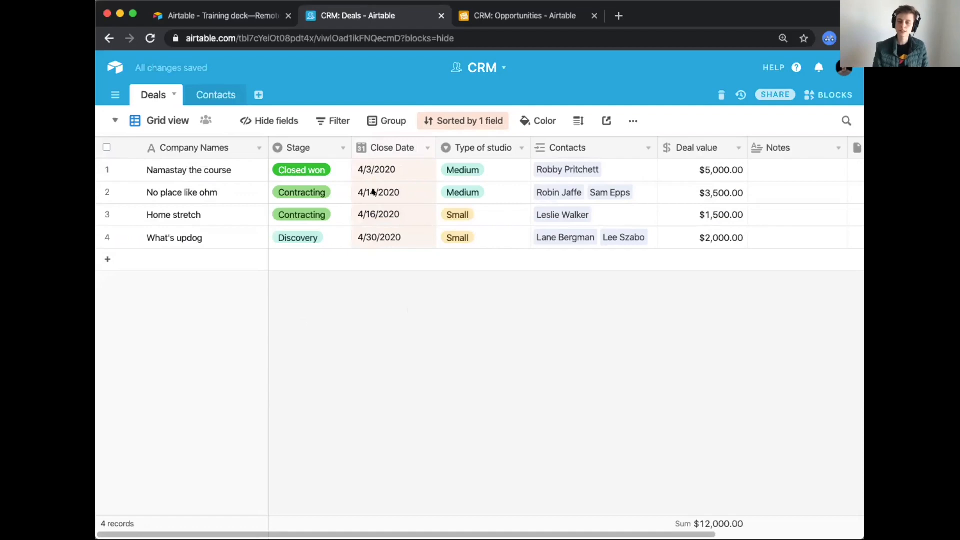
Group the Deals grid view by Stage in First-Last order.
{"action": "left_click", "coordinate": [382, 120]}
{"action": "left_click", "coordinate": [413, 182]}
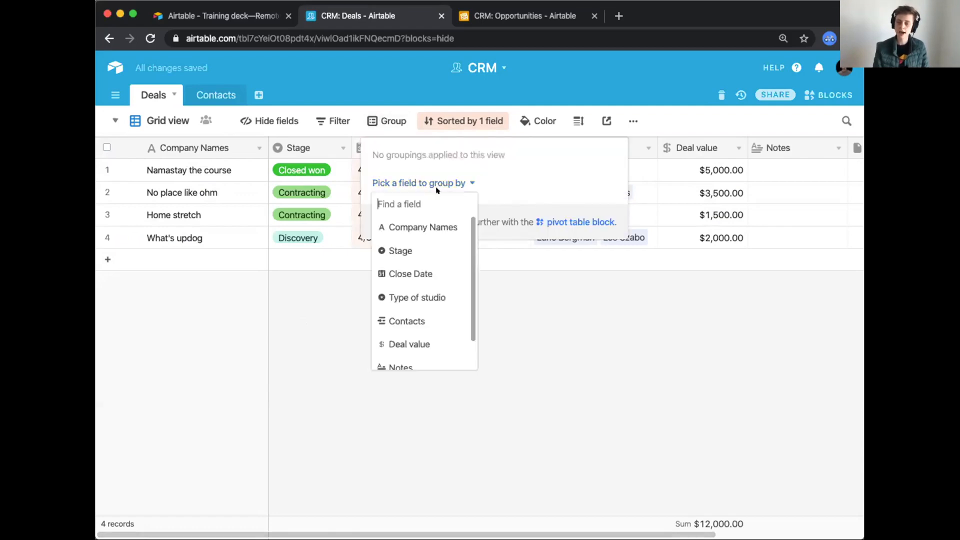
{"action": "left_click", "coordinate": [444, 252]}
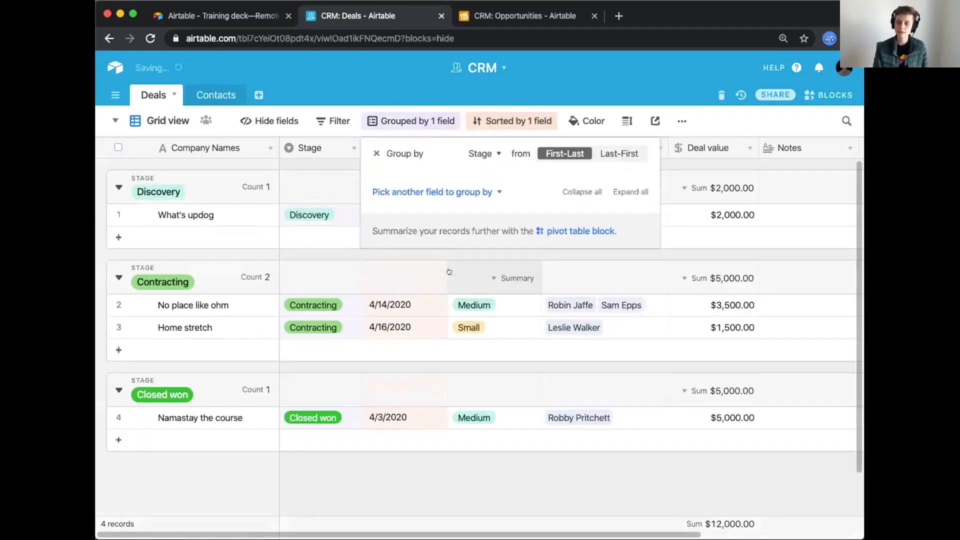
{"action": "left_click", "coordinate": [440, 488]}
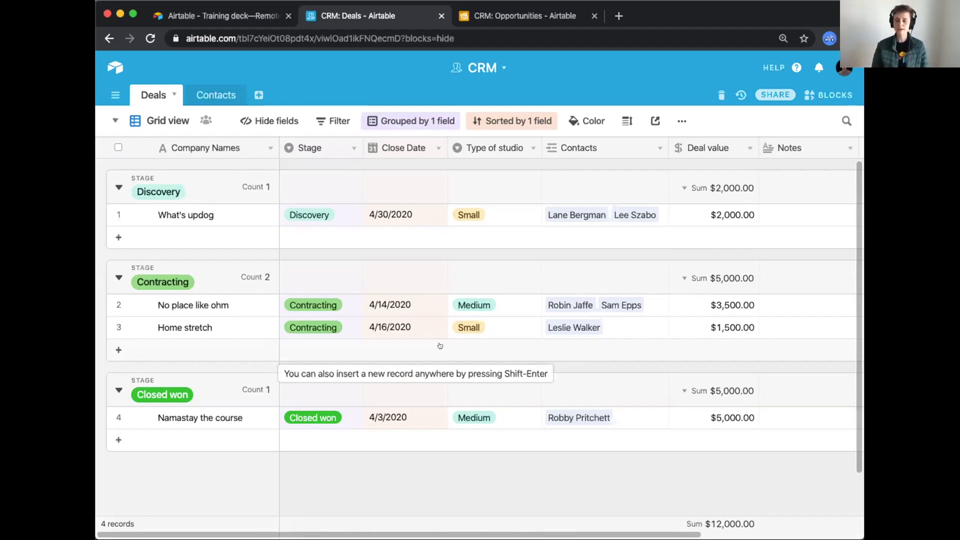
Add a filter condition based on the Stage field to the Deals grid view.
{"action": "left_click", "coordinate": [338, 120]}
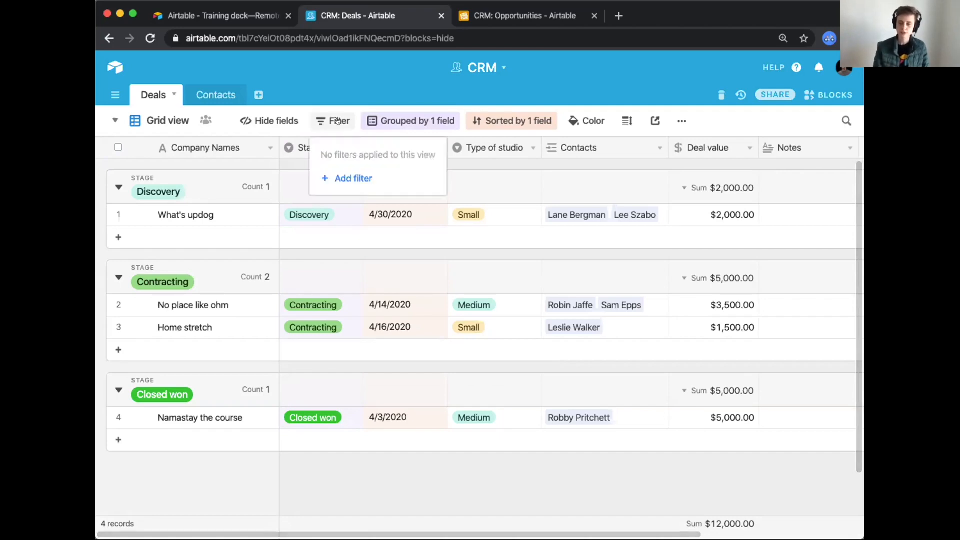
{"action": "left_click", "coordinate": [341, 178]}
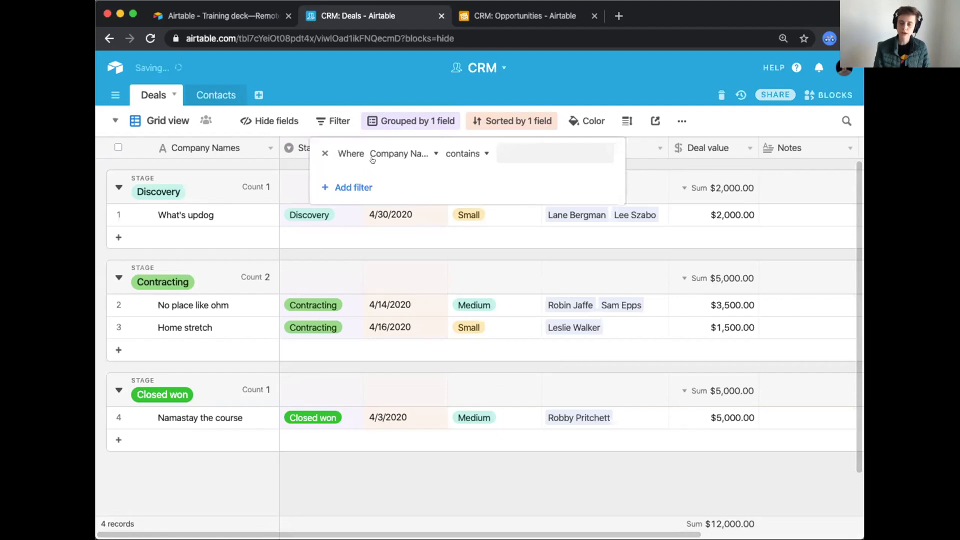
{"action": "left_click", "coordinate": [395, 156]}
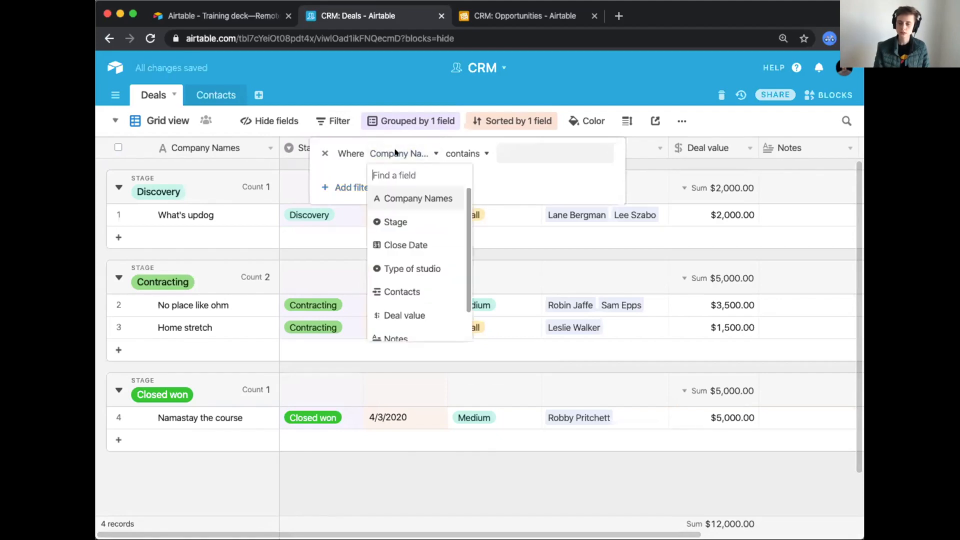
{"action": "left_click", "coordinate": [393, 221]}
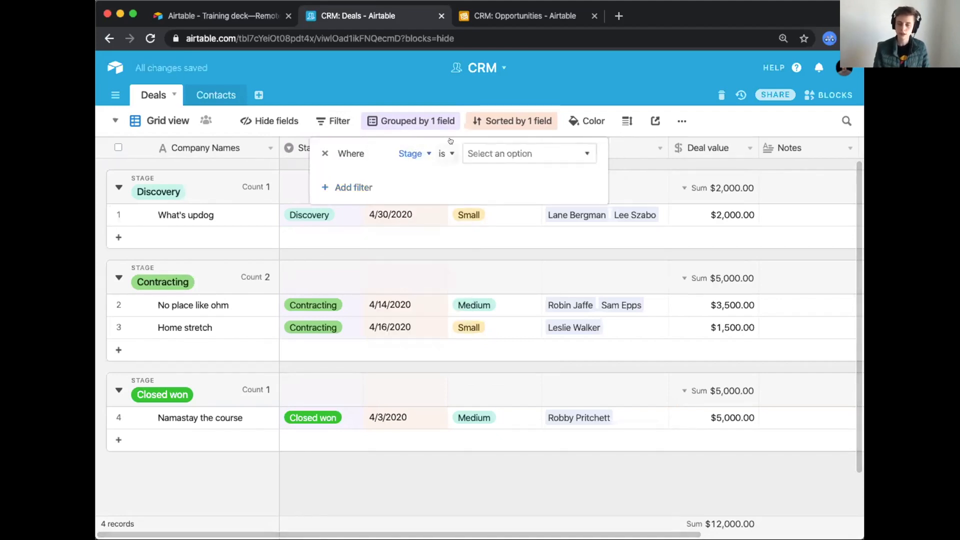
{"action": "left_click", "coordinate": [415, 151]}
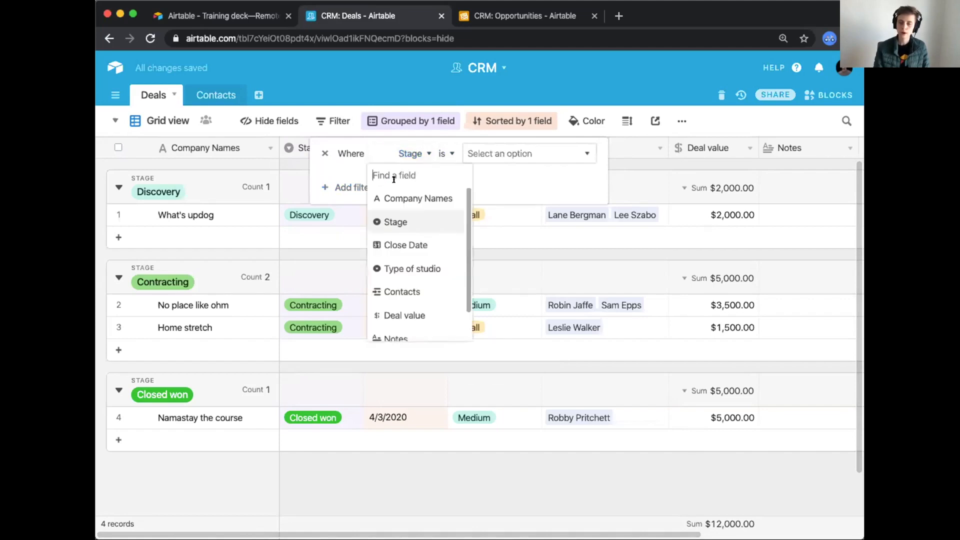
{"action": "left_click", "coordinate": [388, 219]}
Set the Stage filter to "is none of" with the Closed won and Closed lost options, then review the condition.
{"action": "left_click", "coordinate": [445, 152]}
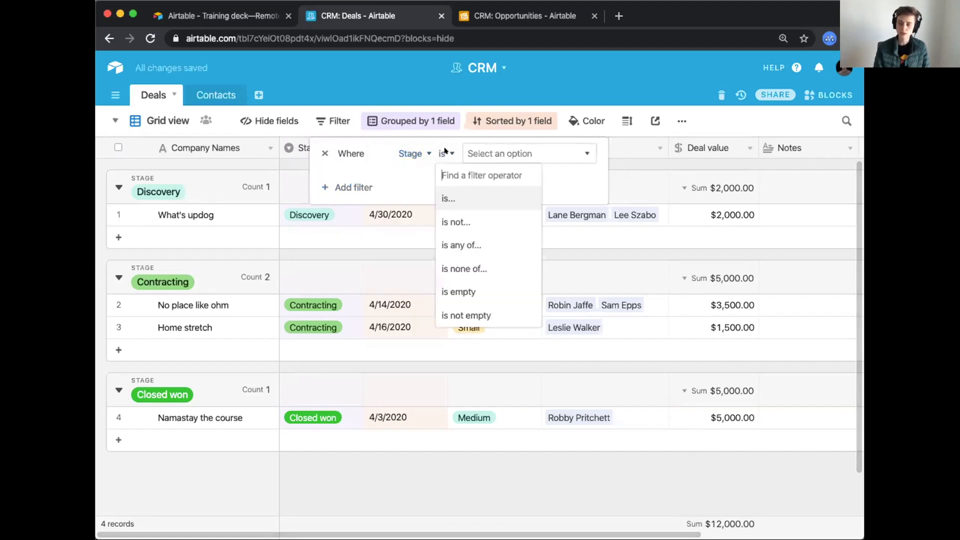
{"action": "left_click", "coordinate": [452, 222]}
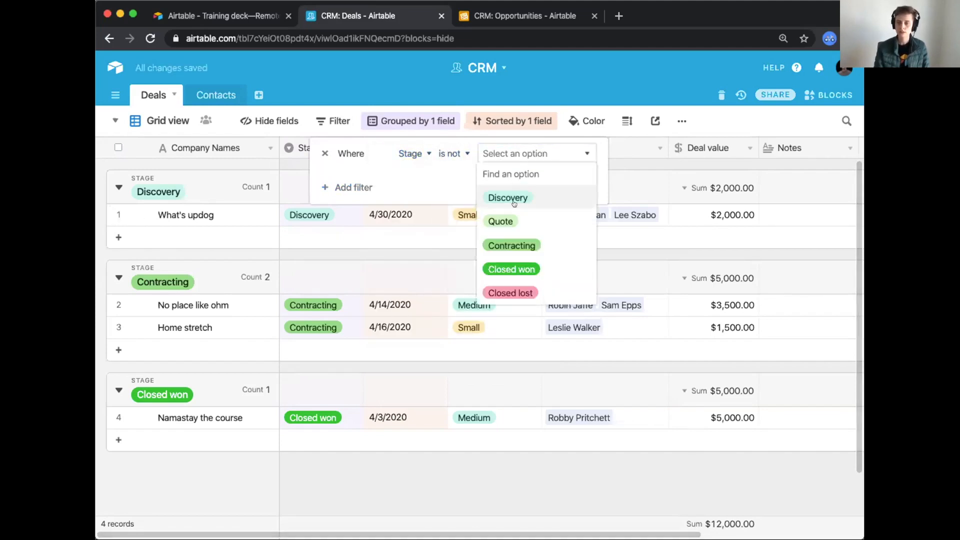
{"action": "left_click", "coordinate": [458, 154]}
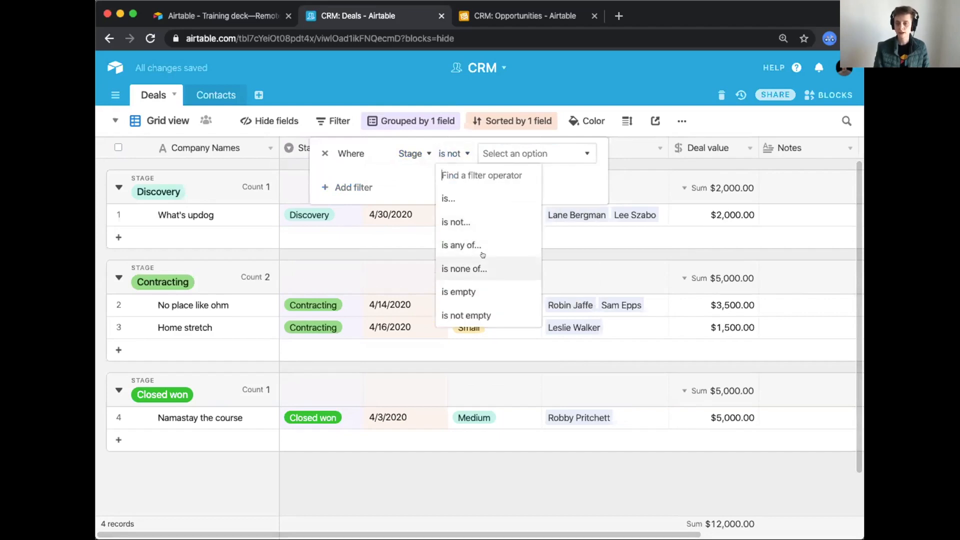
{"action": "left_click", "coordinate": [464, 268]}
{"action": "left_click", "coordinate": [574, 153]}
{"action": "left_click", "coordinate": [579, 267]}
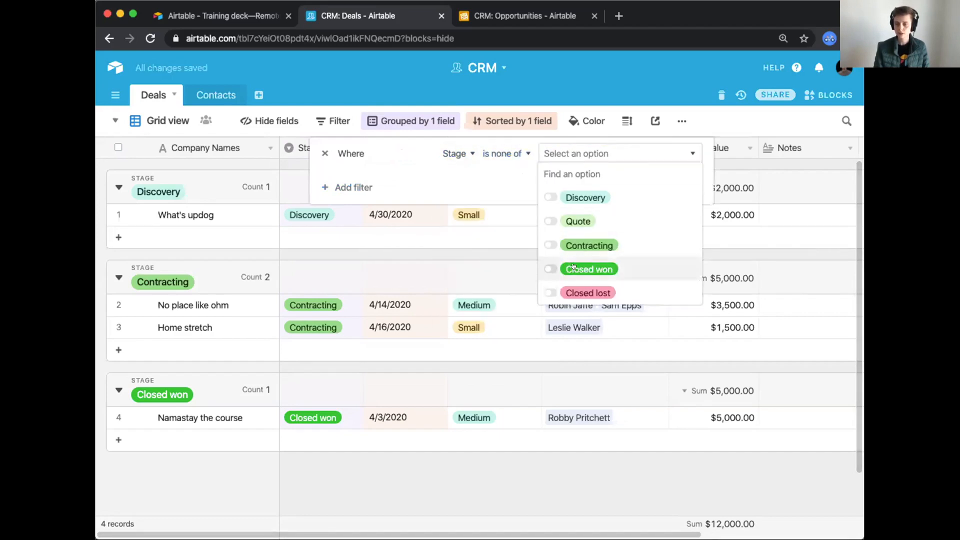
{"action": "left_click", "coordinate": [566, 286]}
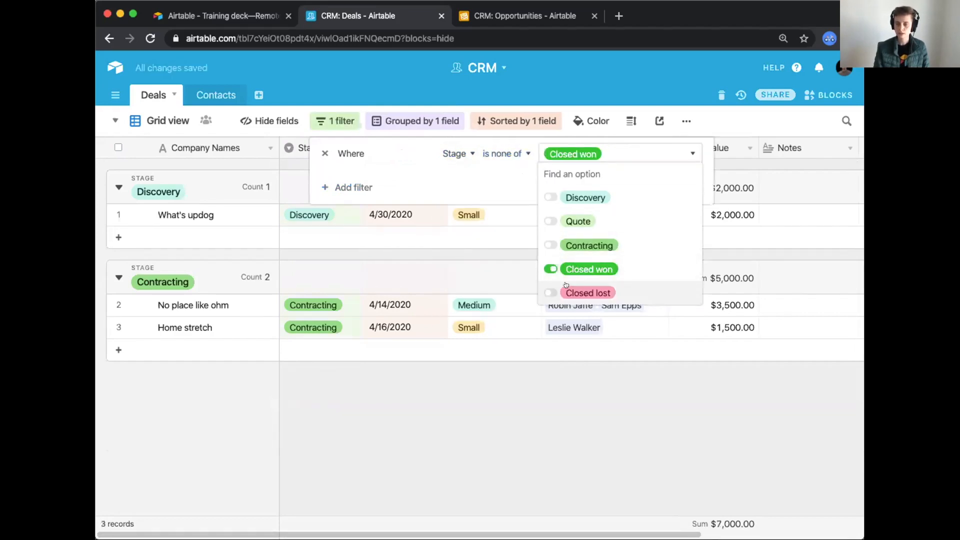
{"action": "left_click", "coordinate": [540, 403]}
{"action": "left_click", "coordinate": [540, 403]}
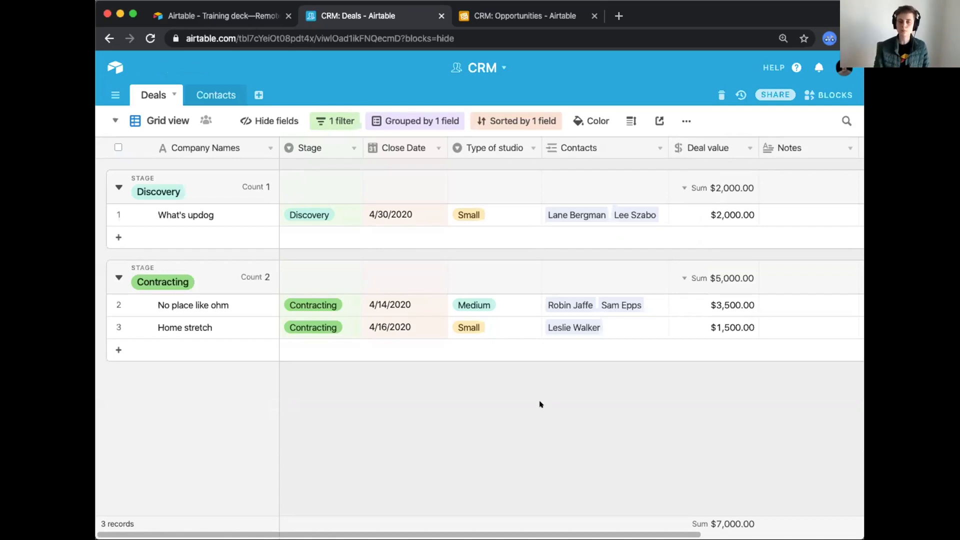
{"action": "left_click", "coordinate": [330, 121]}
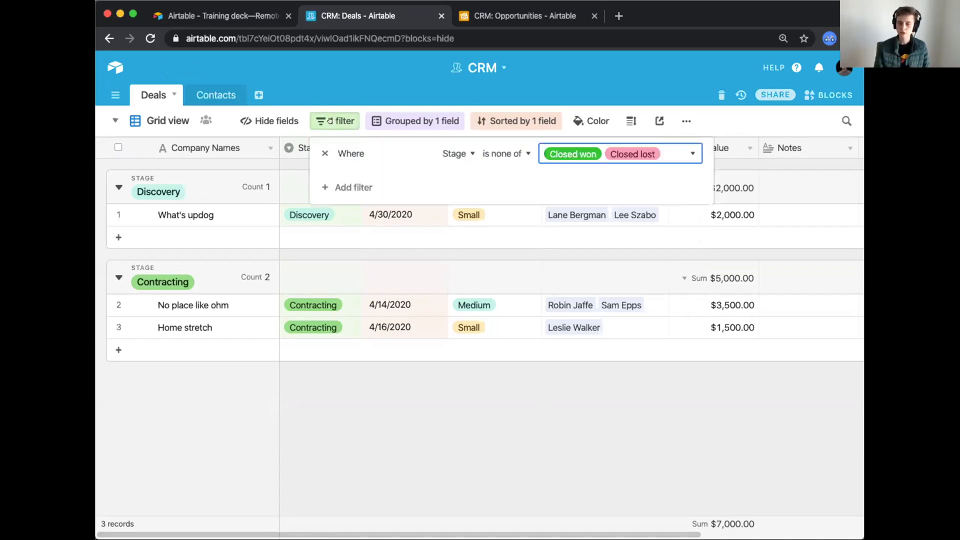
{"action": "left_click", "coordinate": [330, 121]}
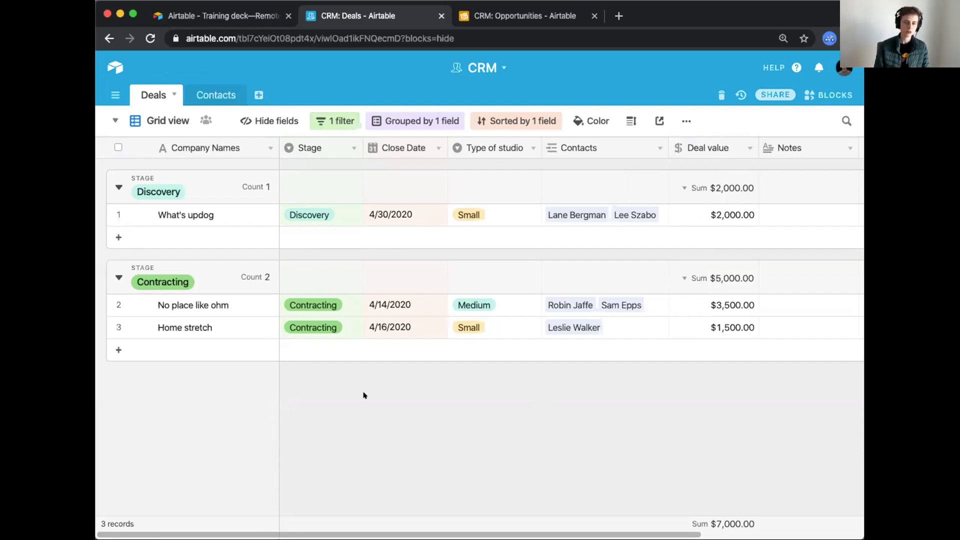
Rename the Deals grid view as Active Pipeline.
{"action": "double_click", "coordinate": [153, 120]}
{"action": "type", "text": "Active P"}
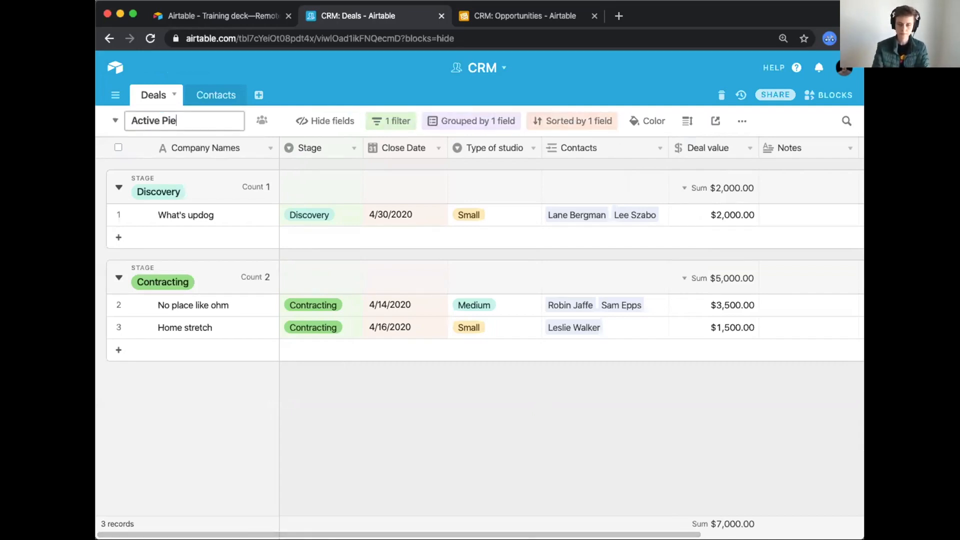
{"action": "type", "text": "ipelein"}
{"action": "key", "text": "BackSpace"}
{"action": "key", "text": "BackSpace"}
{"action": "key", "text": "BackSpace"}
{"action": "type", "text": "ine"}
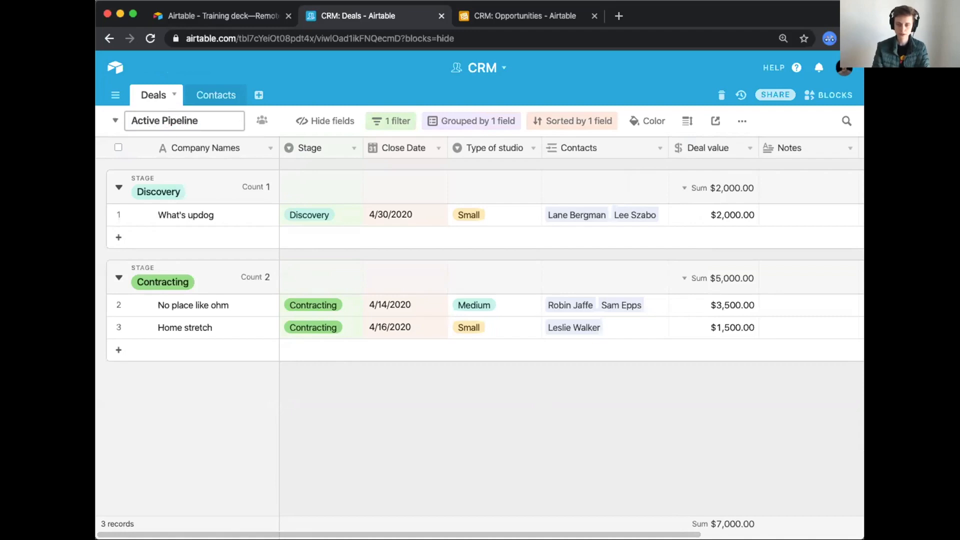
{"action": "key", "text": "Return"}
Hide the Attachments and Notes fields in the Active Pipeline view and move the Deal value field directly after Stage.
{"action": "scroll", "coordinate": [484, 217], "scroll_direction": "right", "scroll_amount": 3}
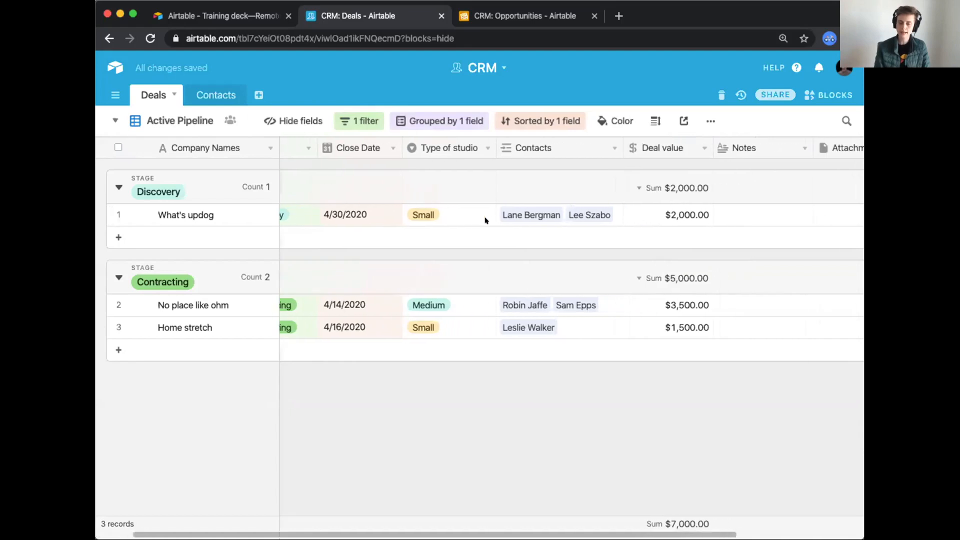
{"action": "scroll", "coordinate": [484, 218], "scroll_direction": "right", "scroll_amount": 3}
{"action": "scroll", "coordinate": [484, 216], "scroll_direction": "left", "scroll_amount": 4}
{"action": "scroll", "coordinate": [484, 216], "scroll_direction": "right", "scroll_amount": 4}
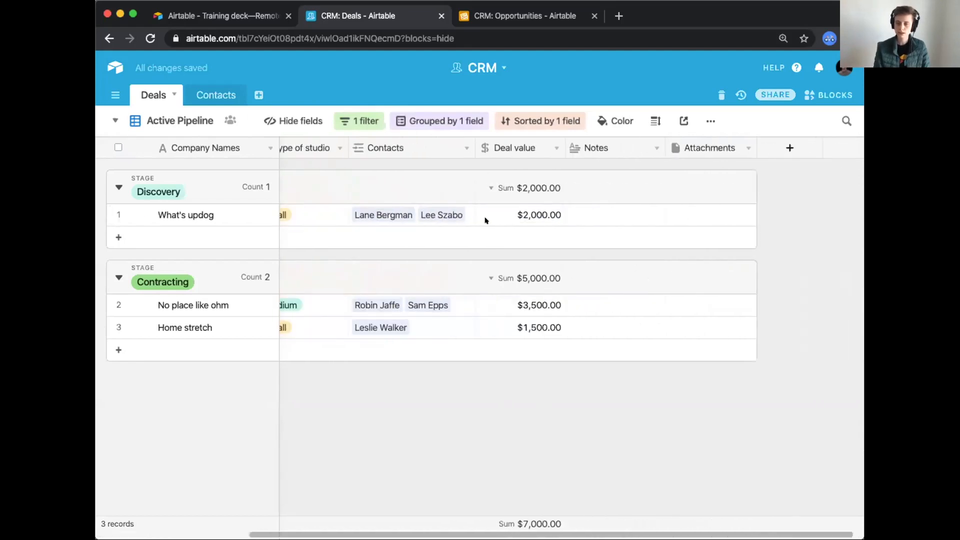
{"action": "left_click", "coordinate": [305, 120]}
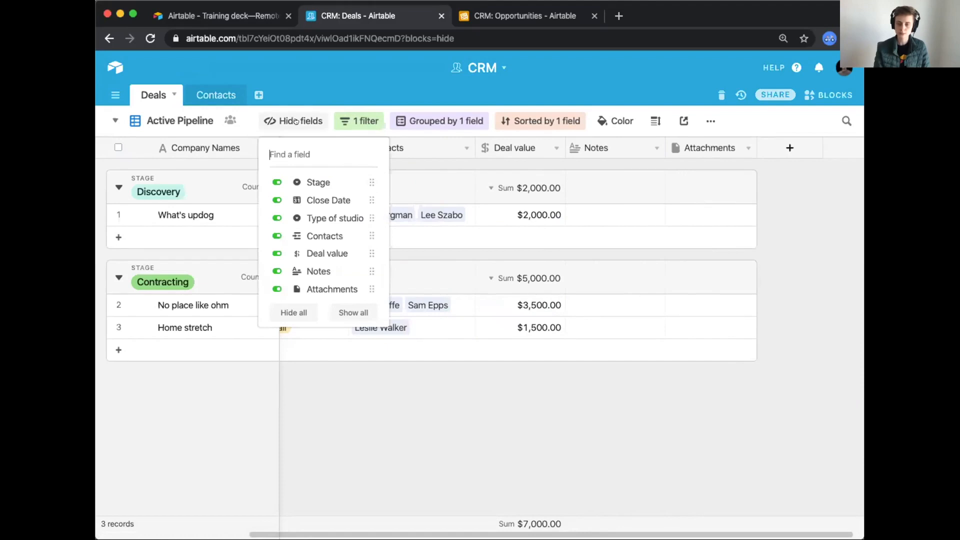
{"action": "left_click", "coordinate": [277, 289]}
{"action": "left_click", "coordinate": [277, 271]}
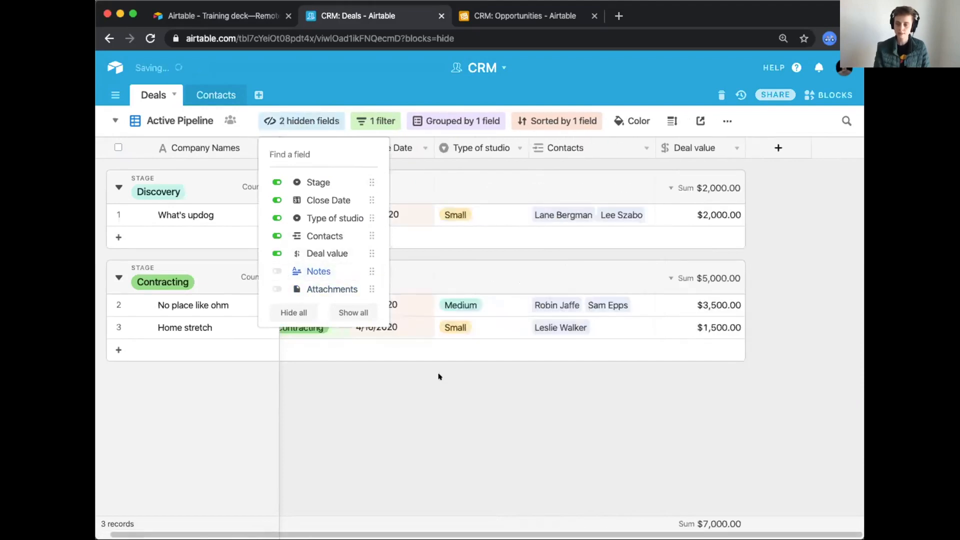
{"action": "left_click", "coordinate": [426, 391]}
{"action": "left_click_drag", "start_coordinate": [692, 149], "coordinate": [470, 349]}
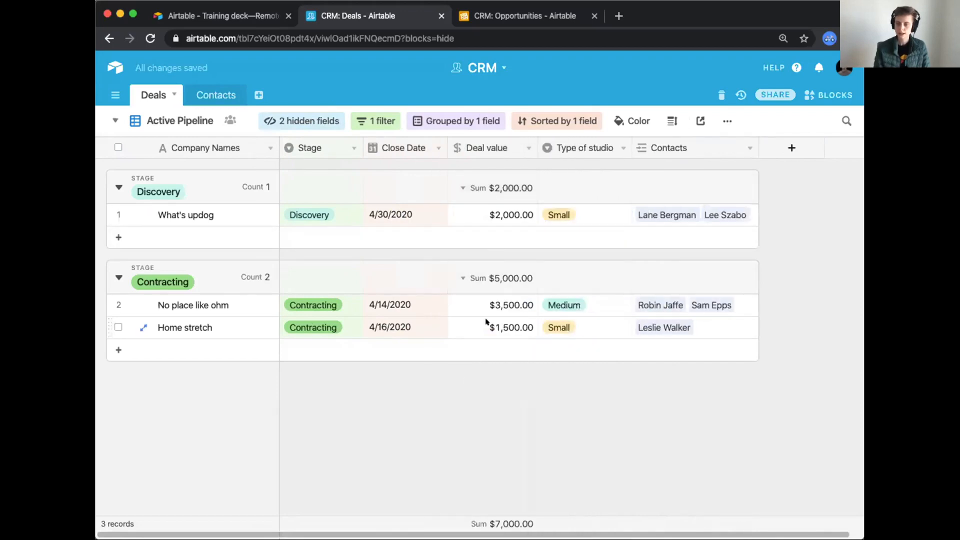
{"action": "left_click_drag", "start_coordinate": [483, 148], "coordinate": [380, 150]}
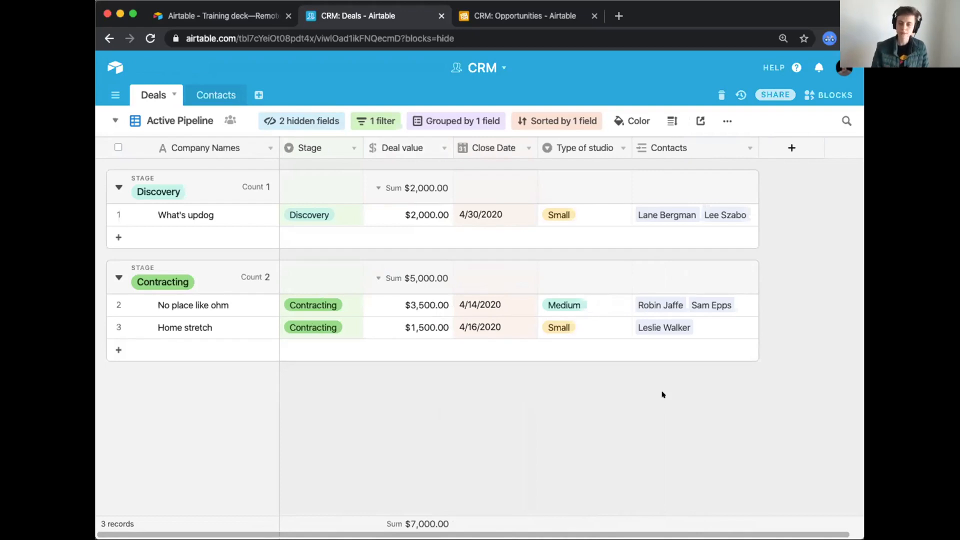
Create a new grid view in the Deals table named Full Pipeline.
{"action": "left_click", "coordinate": [115, 120]}
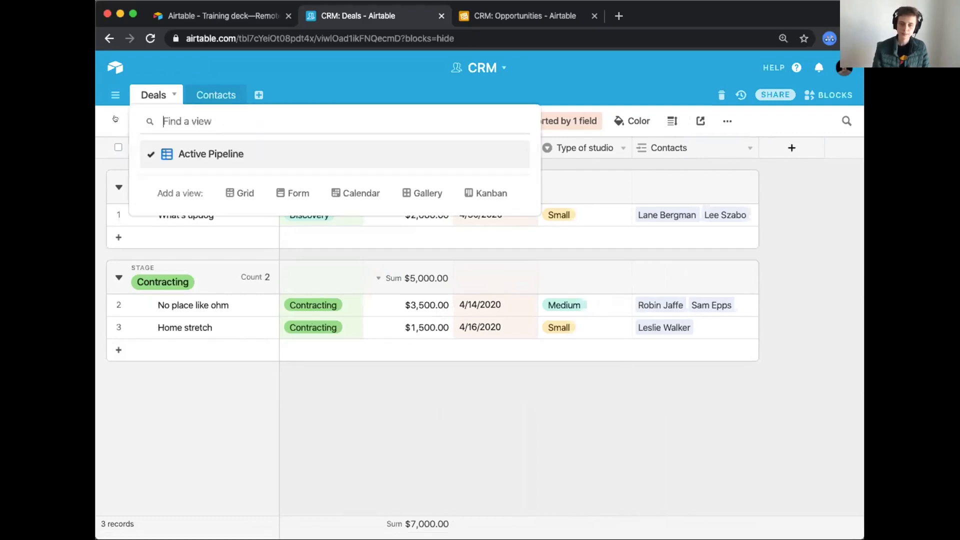
{"action": "left_click", "coordinate": [234, 189]}
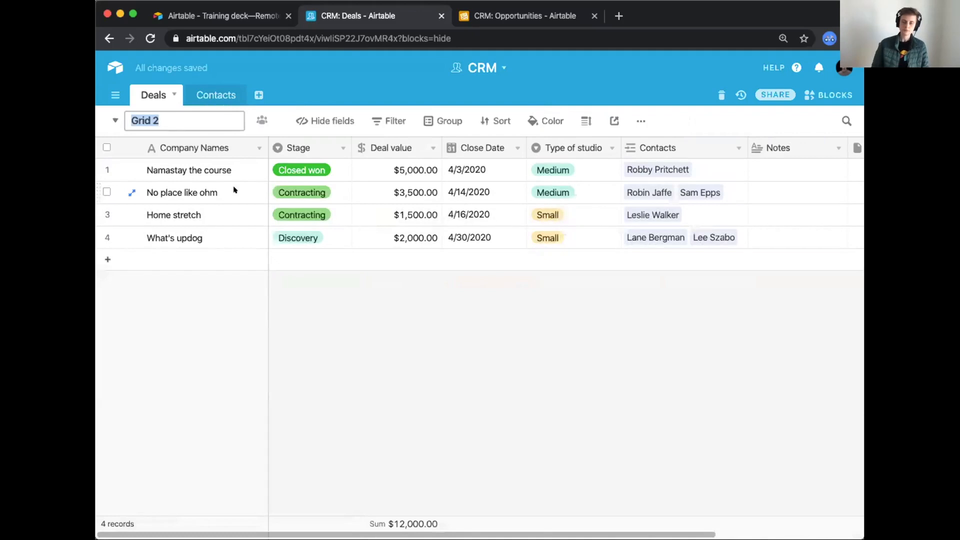
{"action": "type", "text": "Full P"}
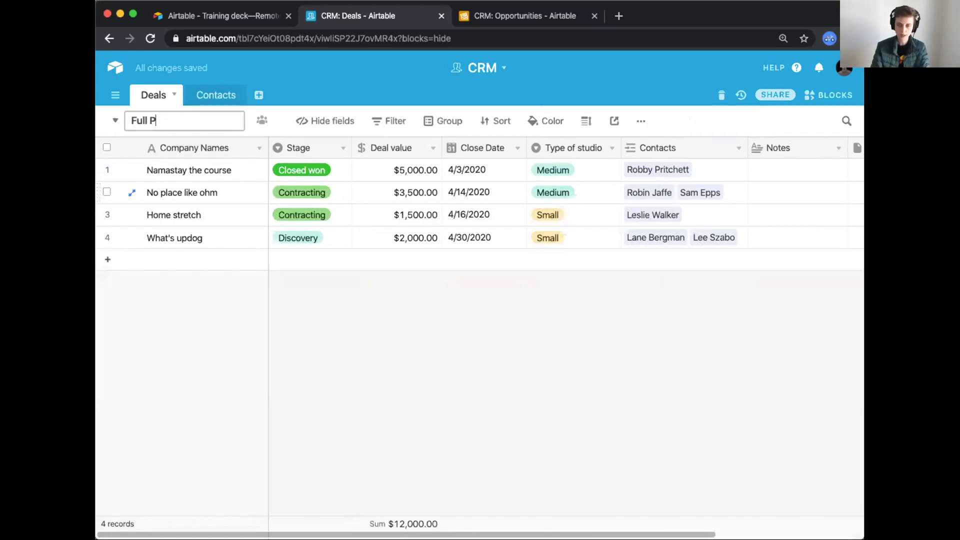
{"action": "type", "text": "iepeline"}
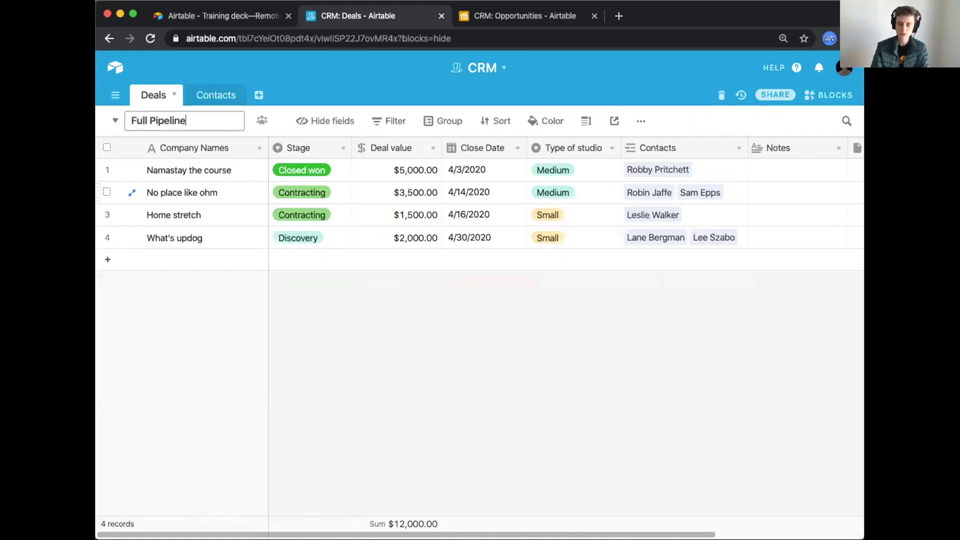
{"action": "key", "text": "Return"}
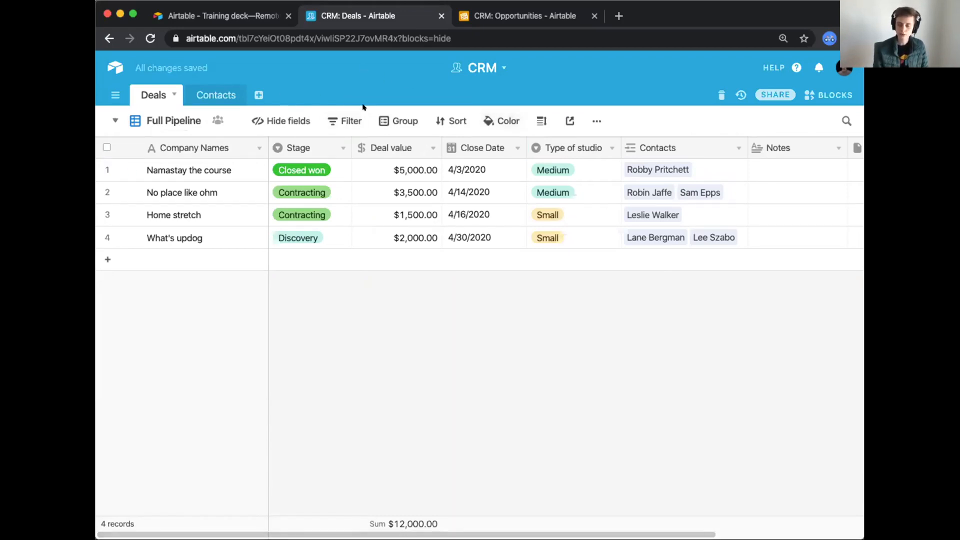
Open the Active Pipeline view to compare it with Full Pipeline, and return to the Full Pipeline view.
{"action": "left_click", "coordinate": [170, 120]}
{"action": "left_click", "coordinate": [152, 147]}
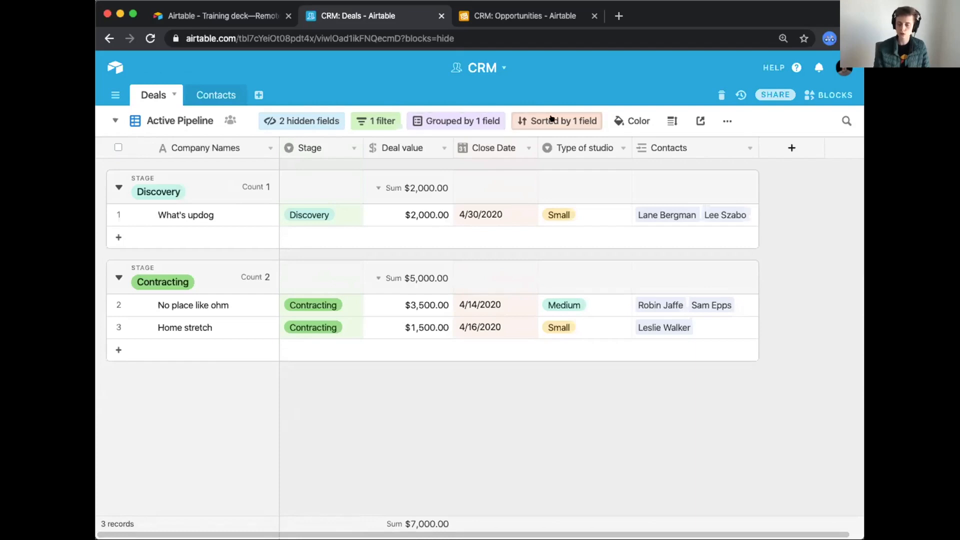
{"action": "left_click", "coordinate": [115, 120]}
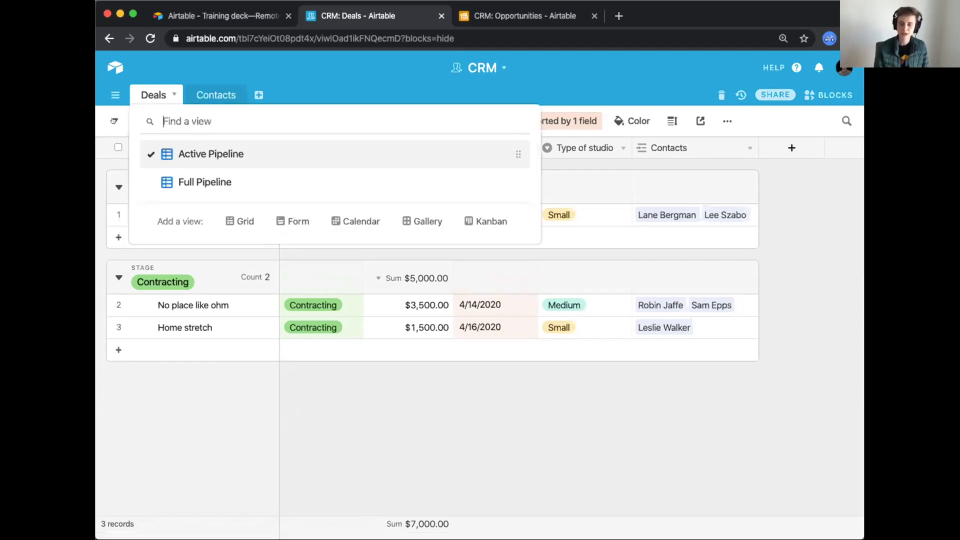
{"action": "left_click", "coordinate": [165, 175]}
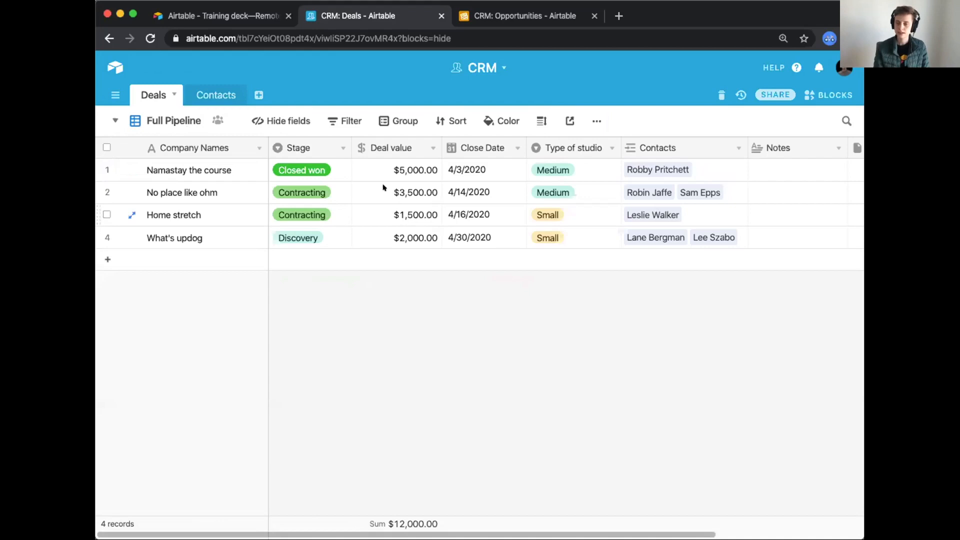
Narrow the Deal value column slightly and group the Full Pipeline view by Type of studio in First-Last order.
{"action": "left_click_drag", "start_coordinate": [442, 148], "coordinate": [426, 148]}
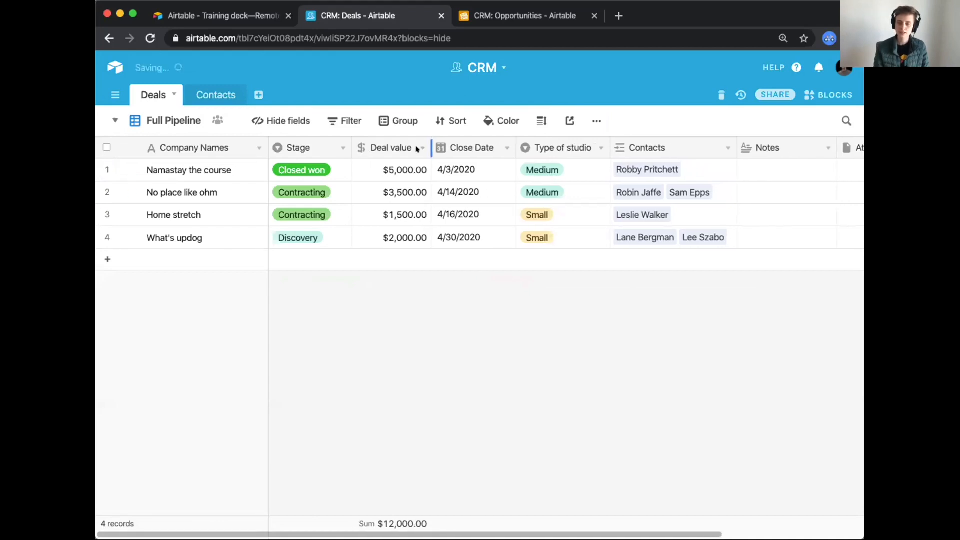
{"action": "left_click", "coordinate": [346, 120]}
{"action": "left_click", "coordinate": [398, 121]}
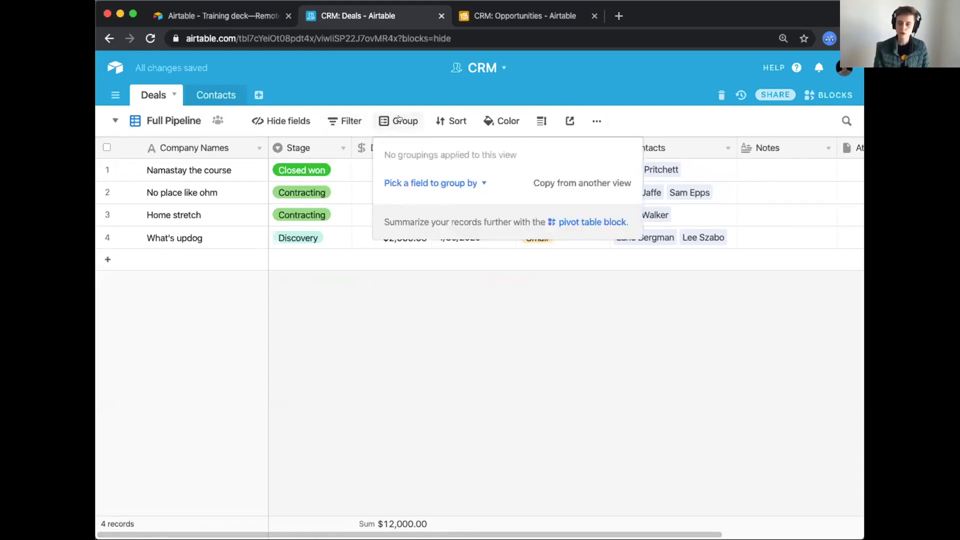
{"action": "left_click", "coordinate": [424, 181]}
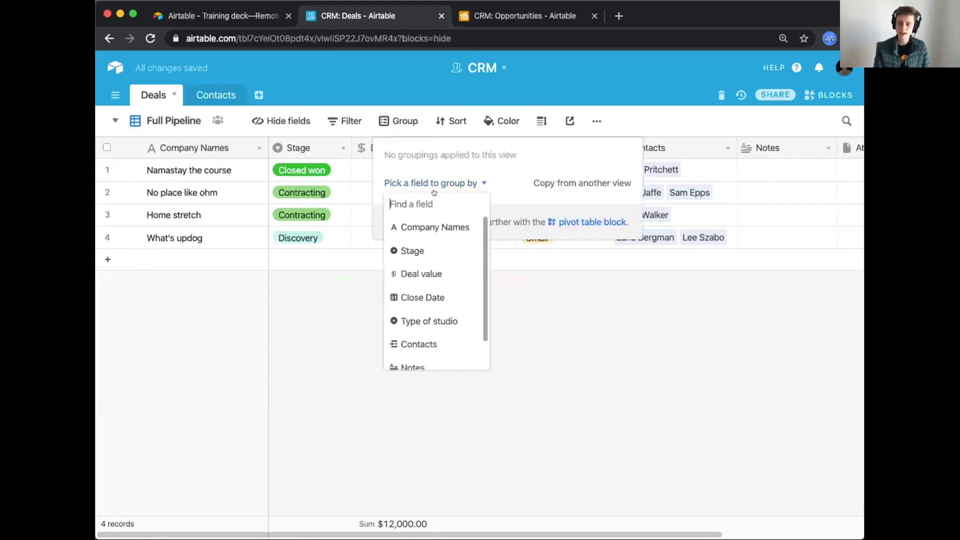
{"action": "left_click", "coordinate": [441, 255]}
{"action": "left_click", "coordinate": [495, 153]}
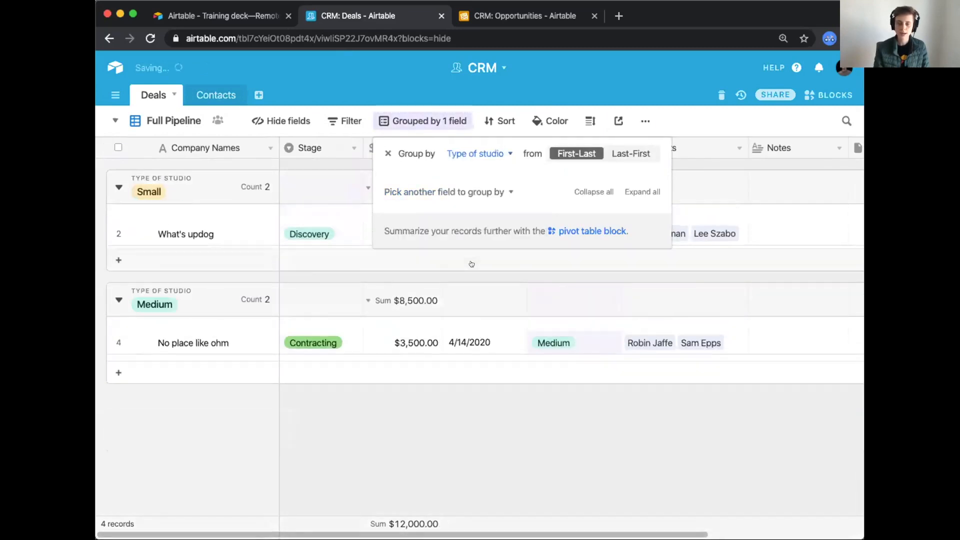
{"action": "left_click", "coordinate": [471, 266]}
{"action": "left_click", "coordinate": [459, 407]}
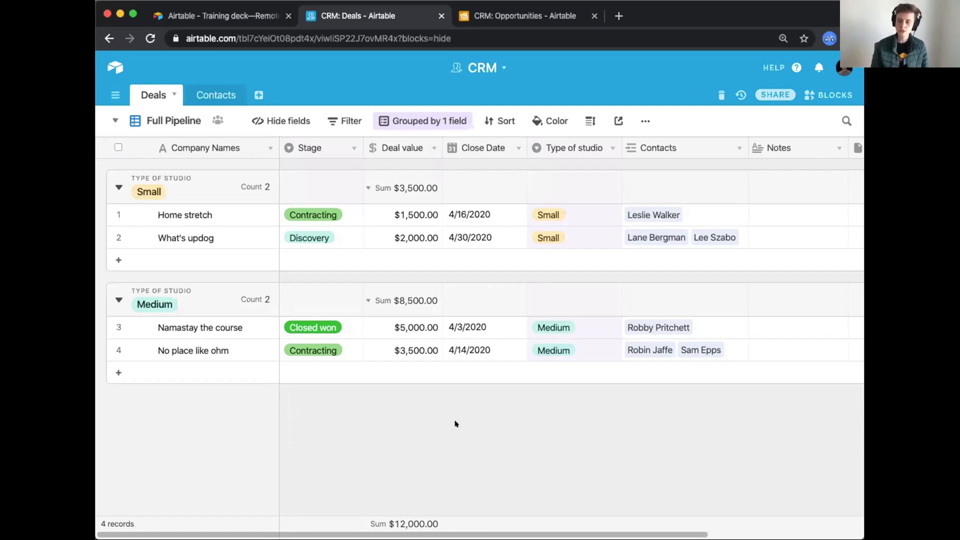
Switch the Deals table back to the Active Pipeline view.
{"action": "left_click", "coordinate": [113, 120]}
{"action": "left_click", "coordinate": [168, 151]}
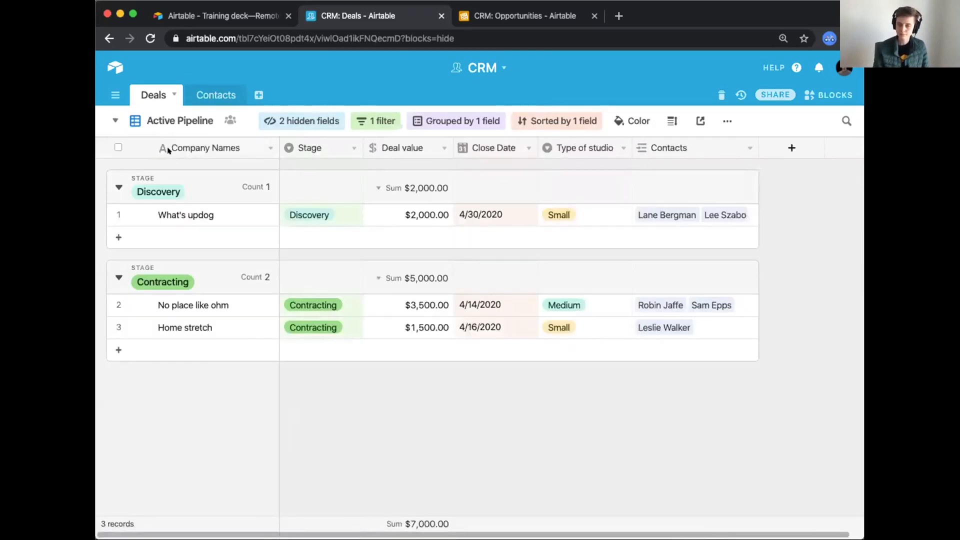
Set the stage of the What's updog deal to Quote in the Active Pipeline view.
{"action": "double_click", "coordinate": [307, 296]}
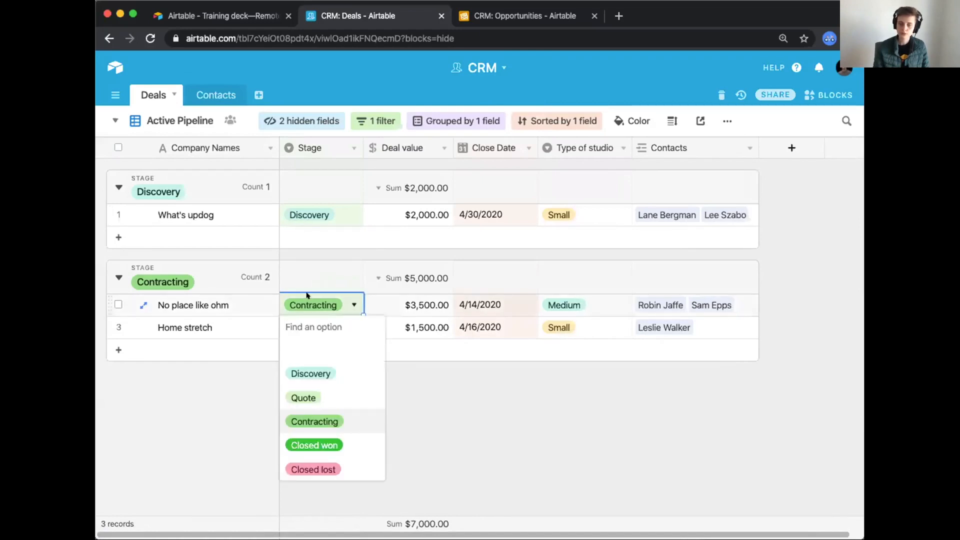
{"action": "left_click", "coordinate": [313, 216]}
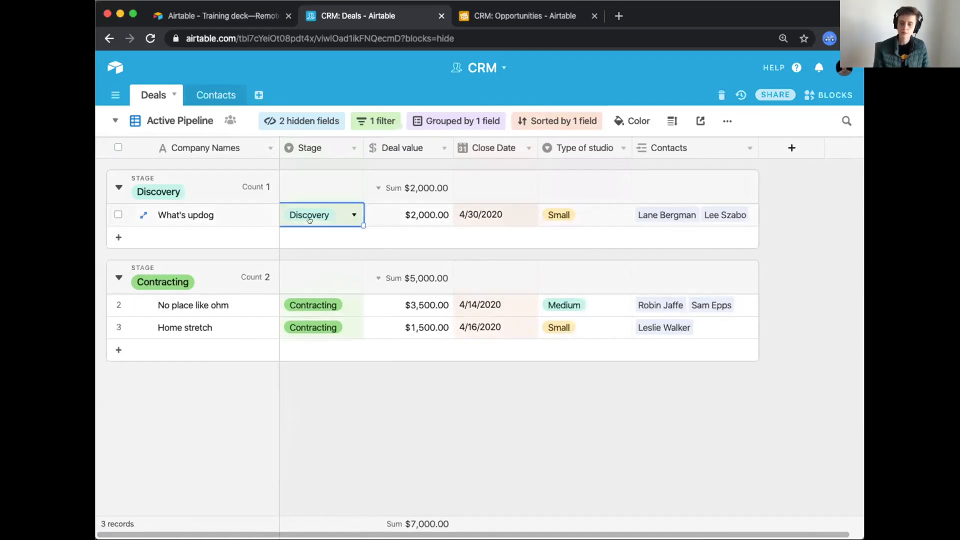
{"action": "left_click", "coordinate": [312, 216]}
{"action": "left_click", "coordinate": [307, 306]}
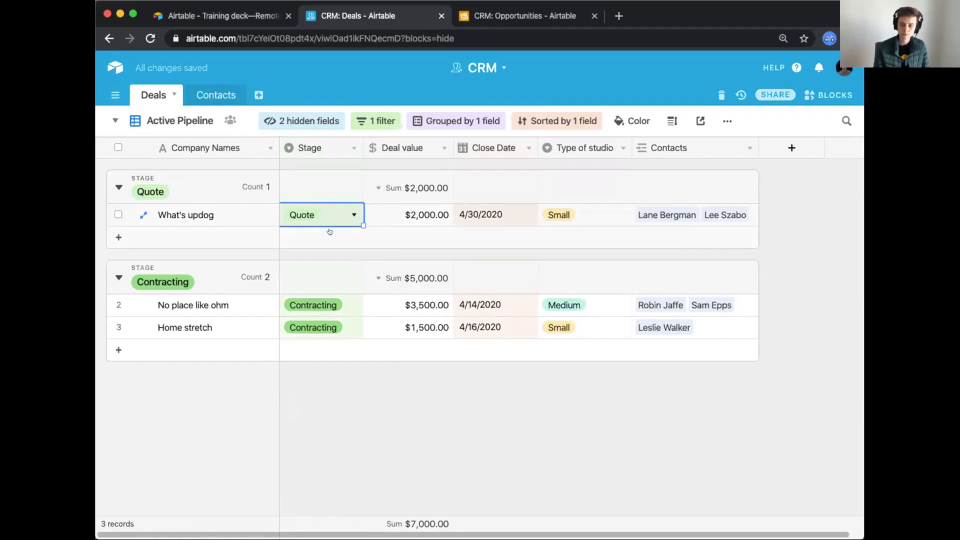
Switch to the Full Pipeline view and hide its Contacts field.
{"action": "left_click", "coordinate": [116, 120]}
{"action": "left_click", "coordinate": [186, 182]}
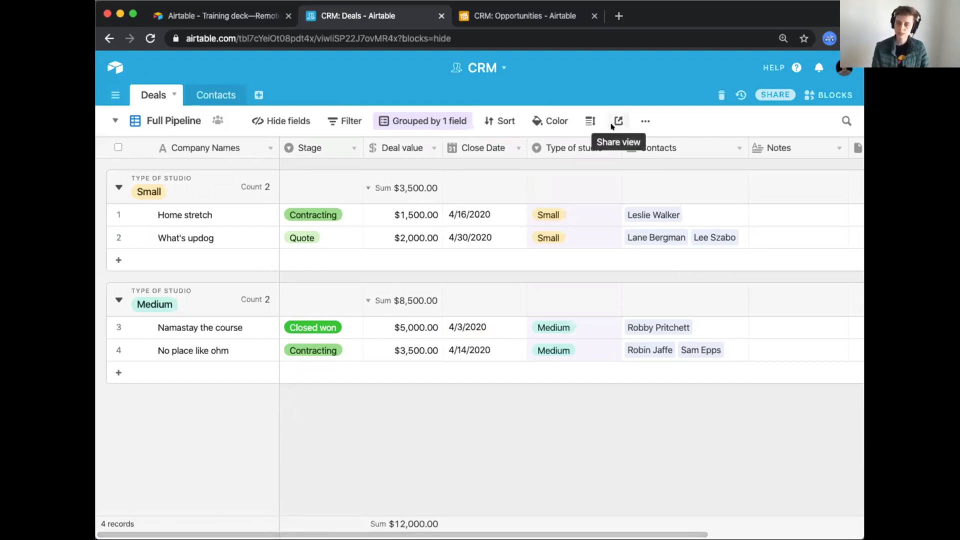
{"action": "left_click", "coordinate": [654, 148]}
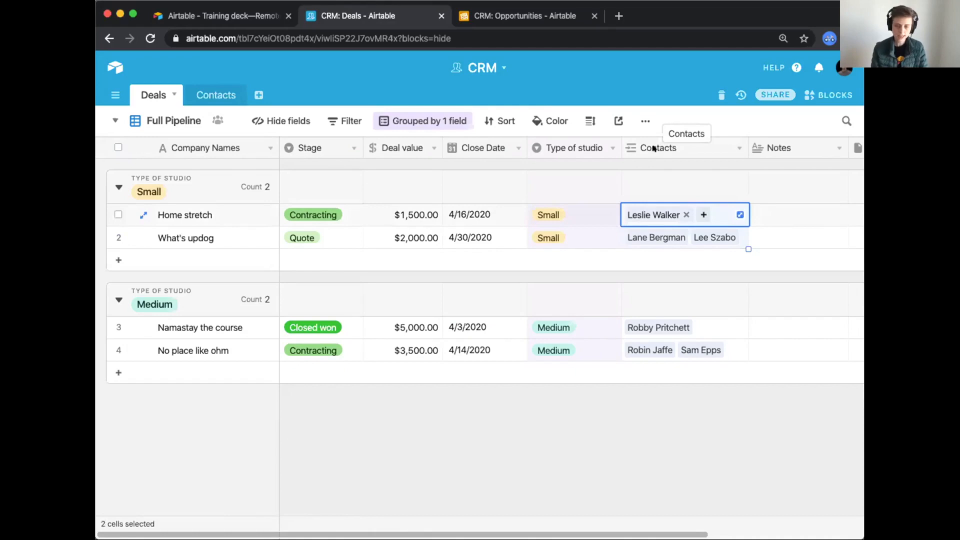
{"action": "right_click", "coordinate": [654, 149]}
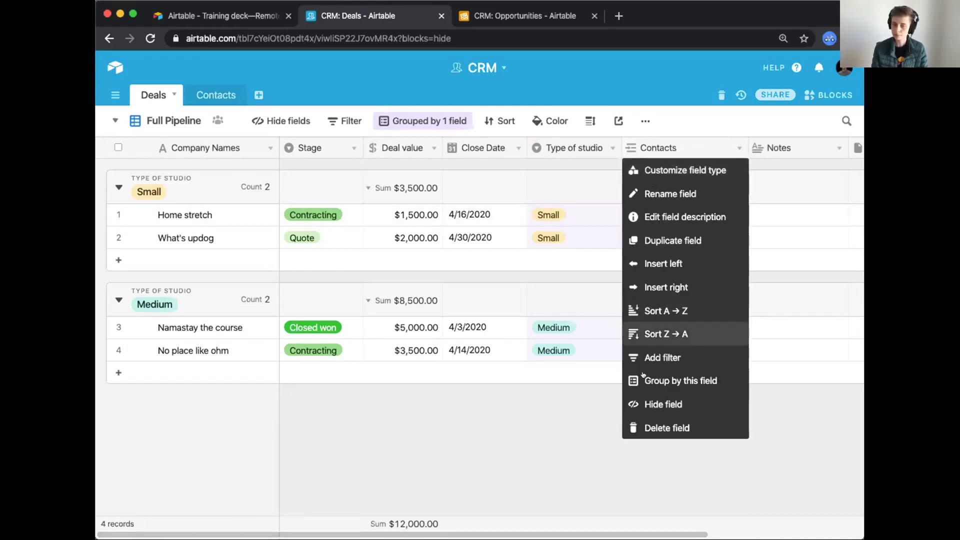
{"action": "left_click", "coordinate": [644, 400]}
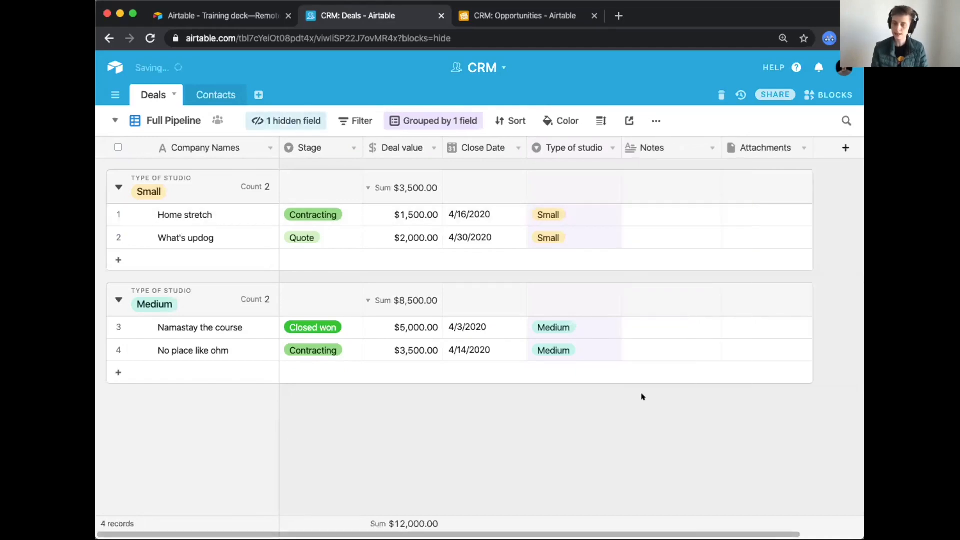
Return to the Active Pipeline view and unhide the Attachments field there.
{"action": "left_click", "coordinate": [115, 120]}
{"action": "left_click", "coordinate": [161, 150]}
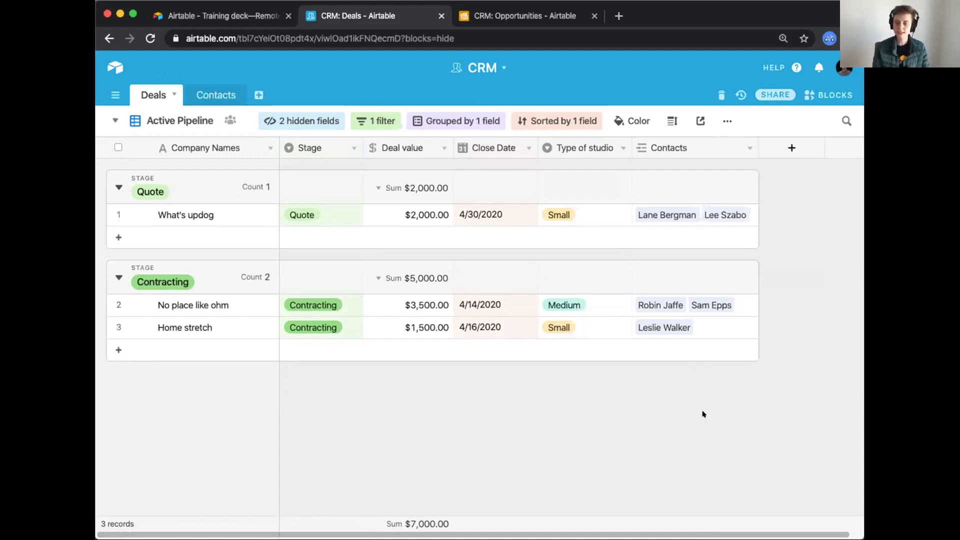
{"action": "left_click", "coordinate": [290, 122]}
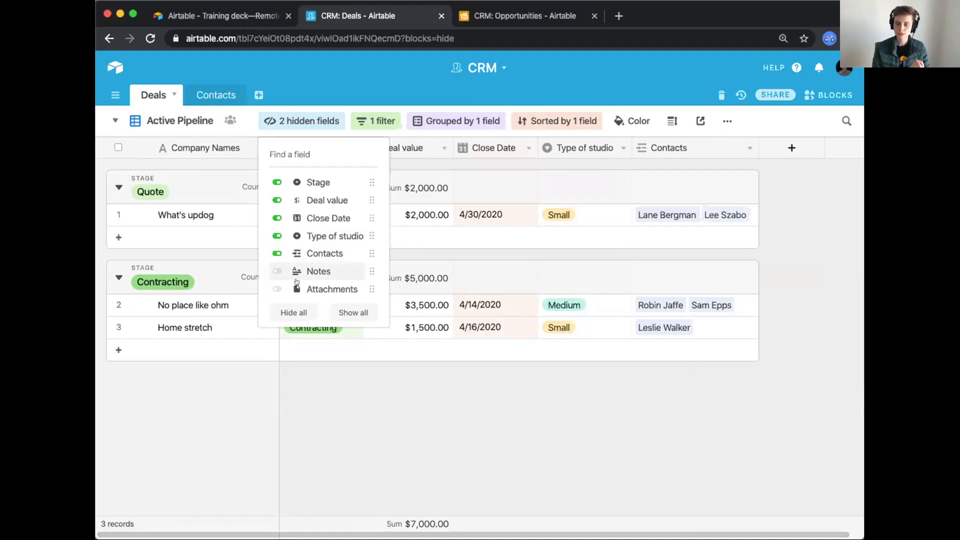
{"action": "left_click", "coordinate": [297, 289]}
{"action": "left_click", "coordinate": [555, 389]}
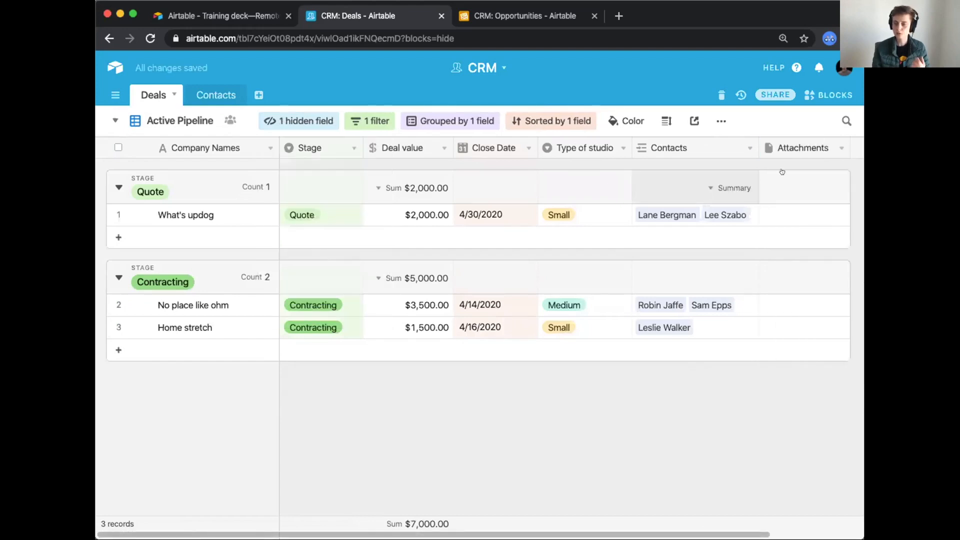
Switch to the Full Pipeline view and delete the Attachments field from the Deals table.
{"action": "left_click", "coordinate": [169, 125]}
{"action": "left_click", "coordinate": [169, 170]}
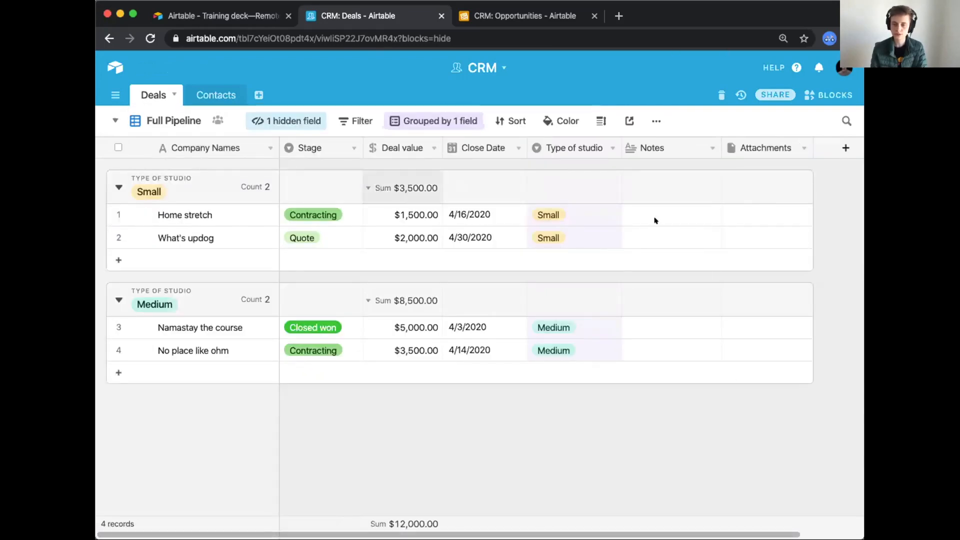
{"action": "left_click", "coordinate": [765, 148]}
{"action": "right_click", "coordinate": [768, 150]}
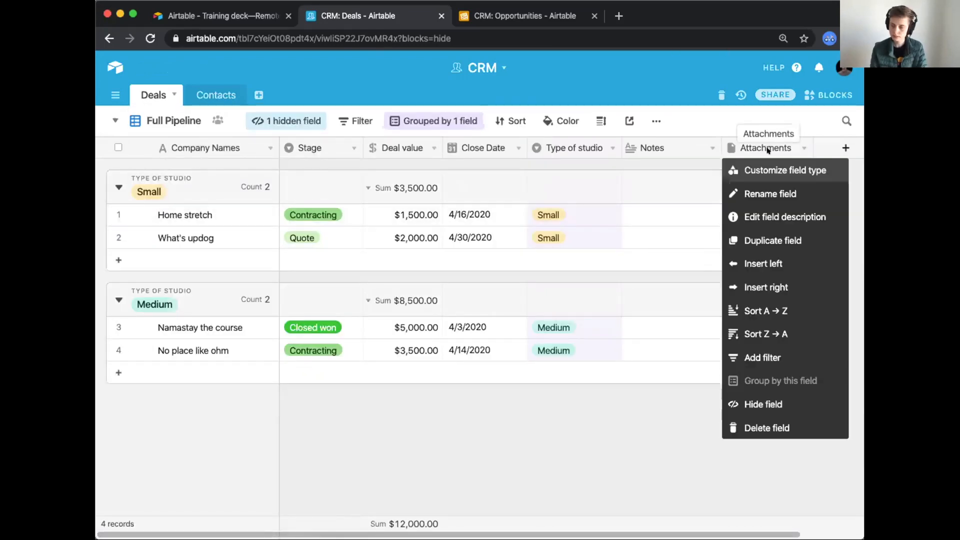
{"action": "left_click", "coordinate": [769, 428]}
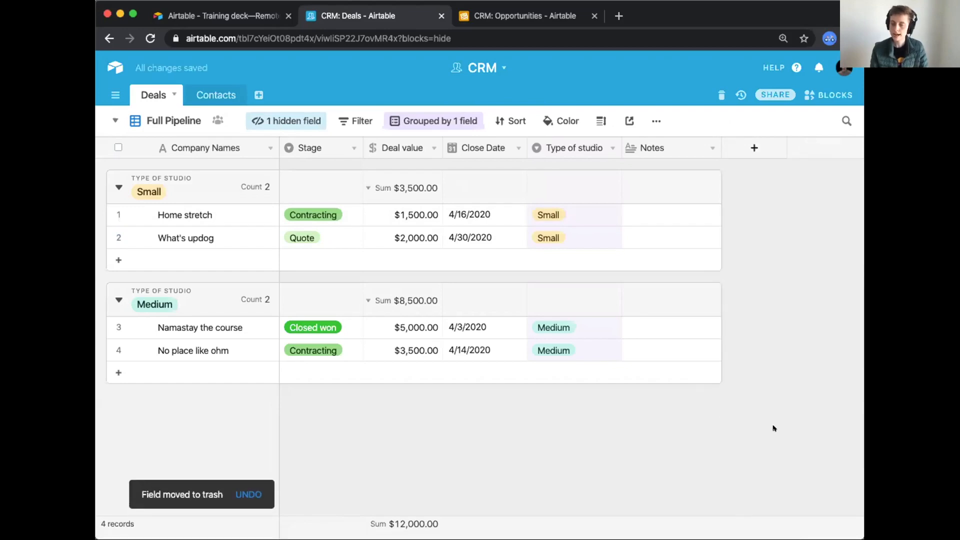
Go back to the Active Pipeline view and check the CRM building checklist in the Training dashboard, closing the dashboard after reading.
{"action": "left_click", "coordinate": [115, 121]}
{"action": "left_click", "coordinate": [182, 152]}
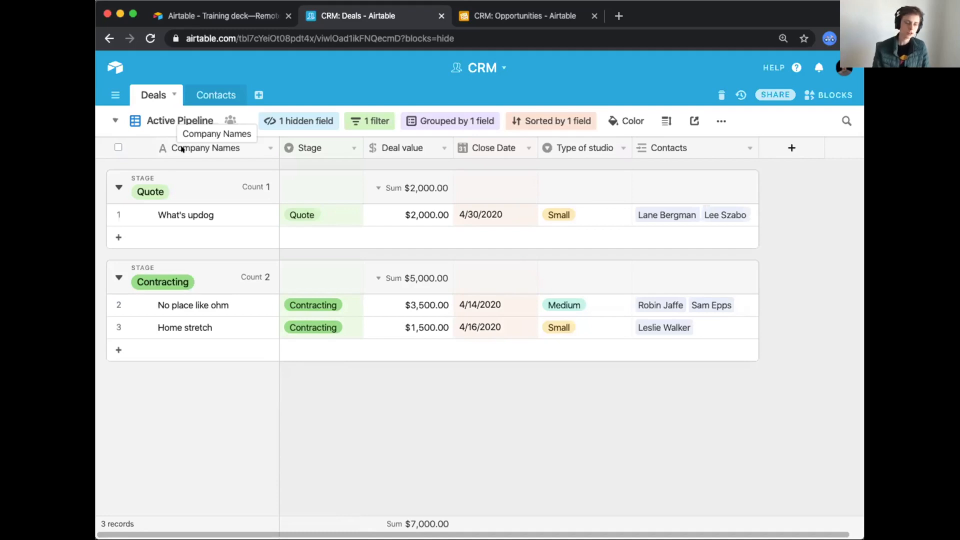
{"action": "left_click", "coordinate": [829, 95]}
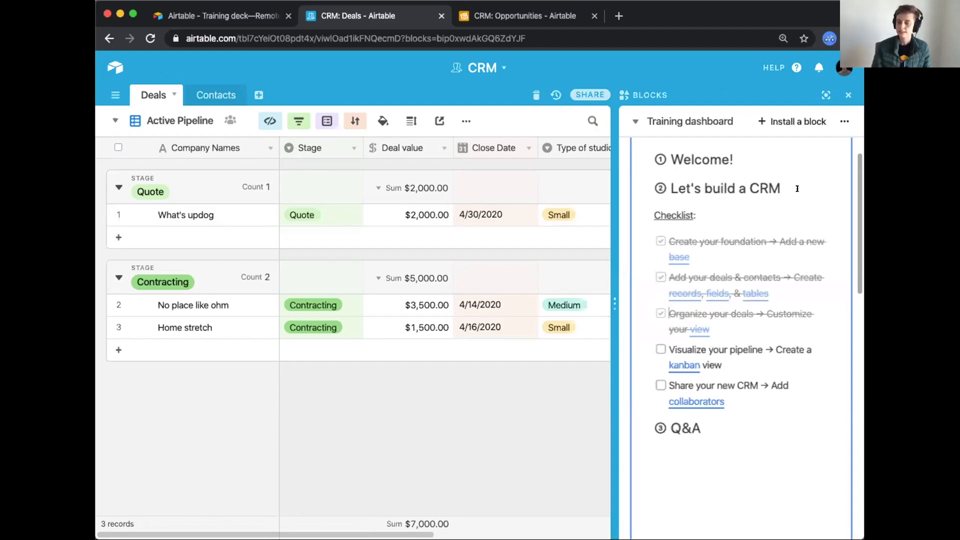
{"action": "left_click", "coordinate": [845, 93]}
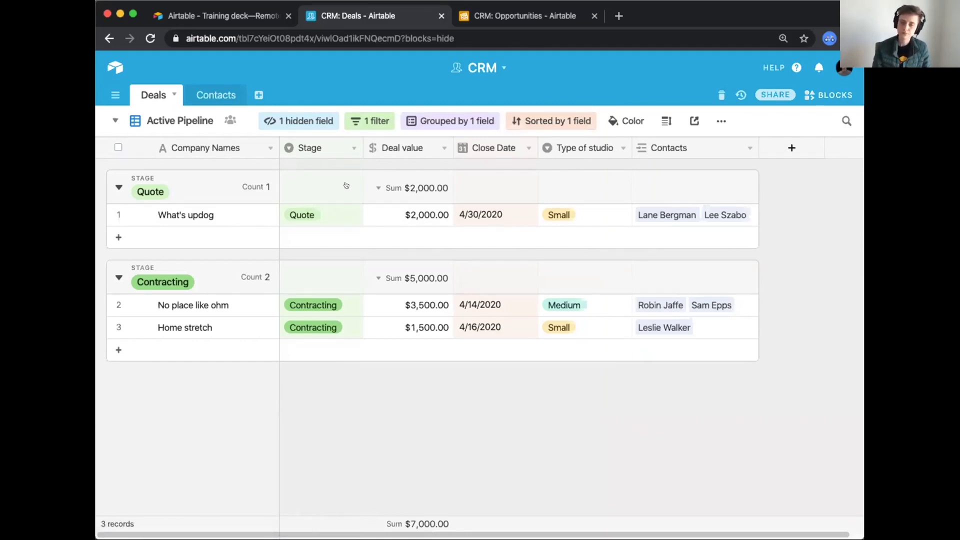
Create a new kanban view in the Deals table that stacks the records by Stage.
{"action": "left_click", "coordinate": [115, 119]}
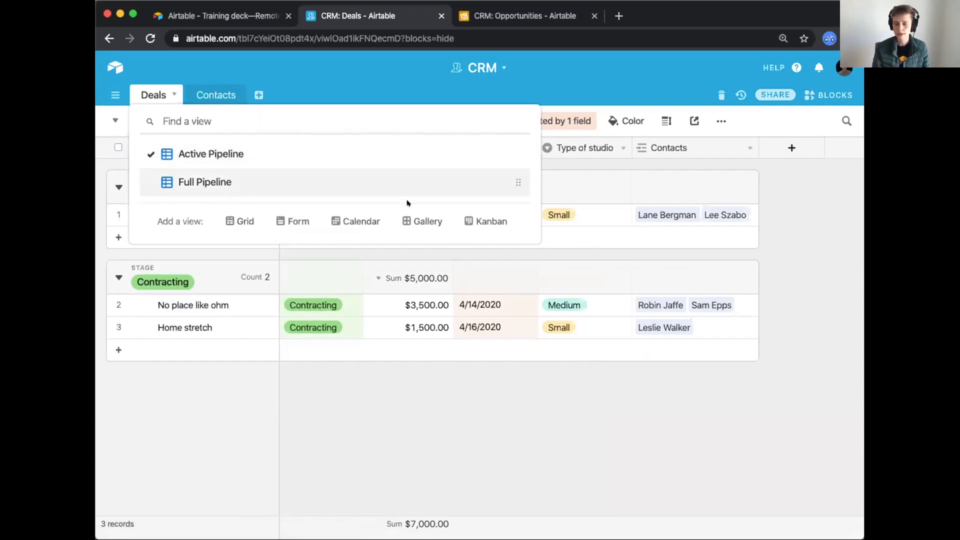
{"action": "left_click", "coordinate": [463, 220]}
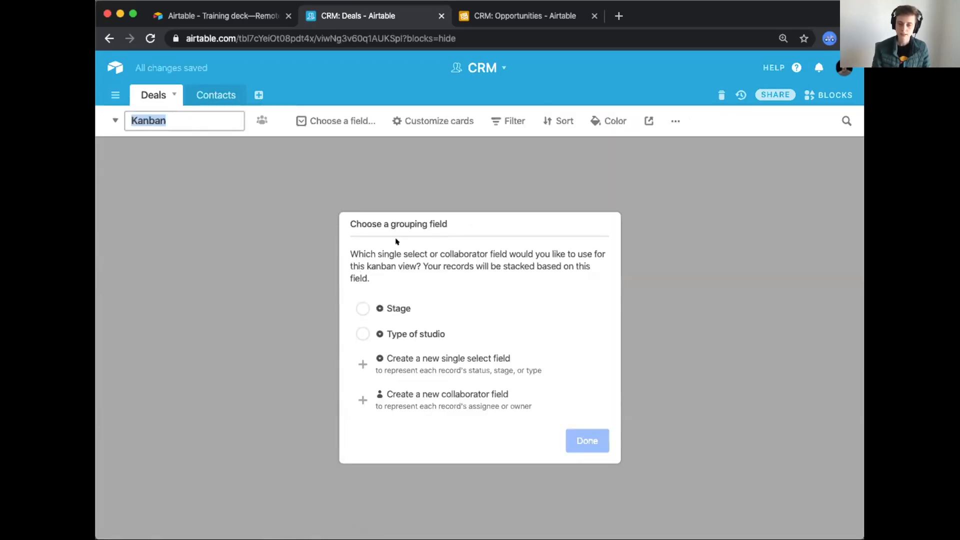
{"action": "left_click", "coordinate": [357, 306]}
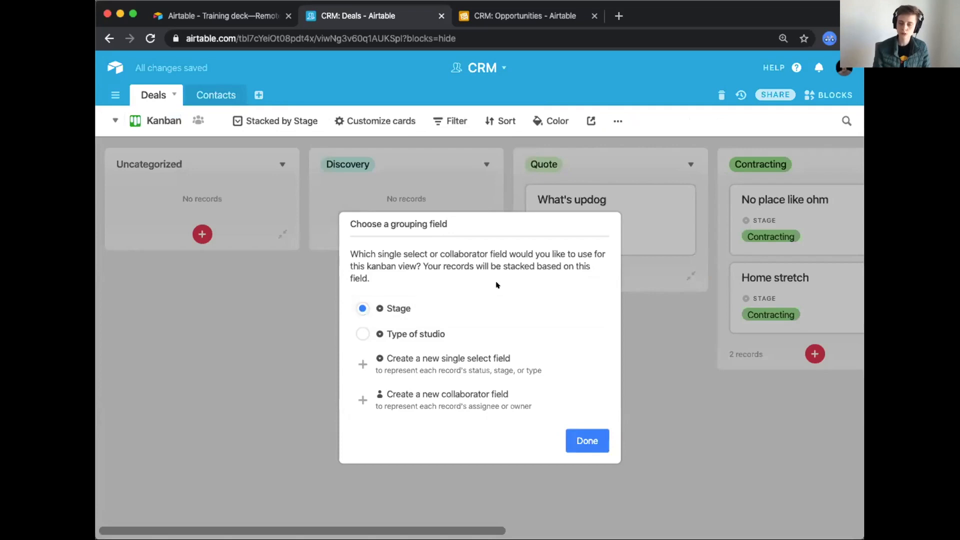
{"action": "left_click", "coordinate": [591, 438]}
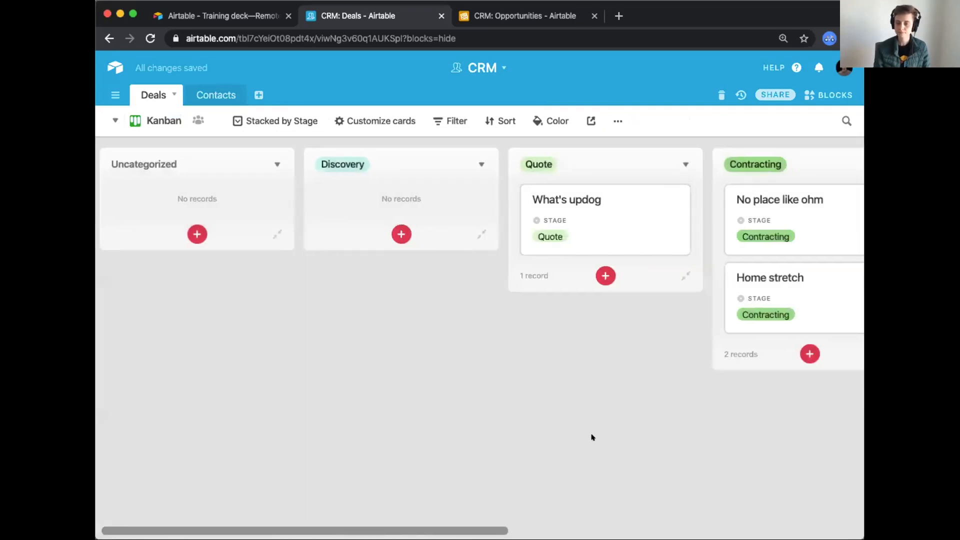
Customize the kanban cards to hide Stage and show only the Deal value and Close Date fields.
{"action": "scroll", "coordinate": [591, 437], "scroll_direction": "right", "scroll_amount": 10}
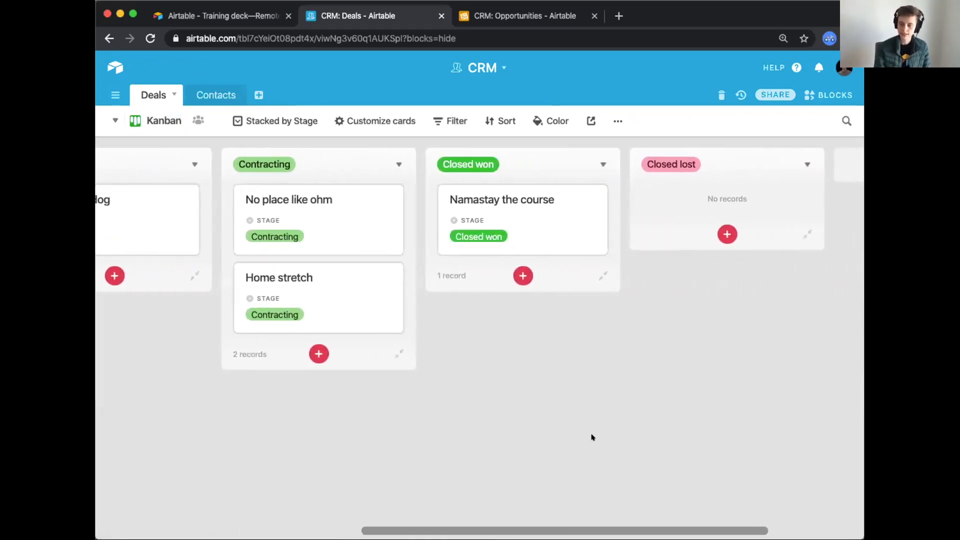
{"action": "scroll", "coordinate": [591, 437], "scroll_direction": "left", "scroll_amount": 10}
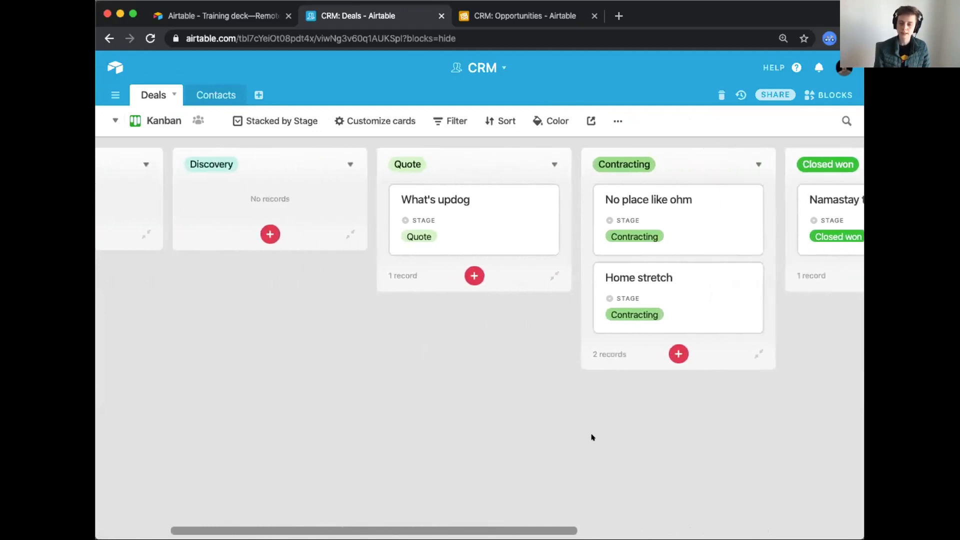
{"action": "scroll", "coordinate": [591, 437], "scroll_direction": "left", "scroll_amount": 3}
{"action": "scroll", "coordinate": [561, 385], "scroll_direction": "right", "scroll_amount": 6}
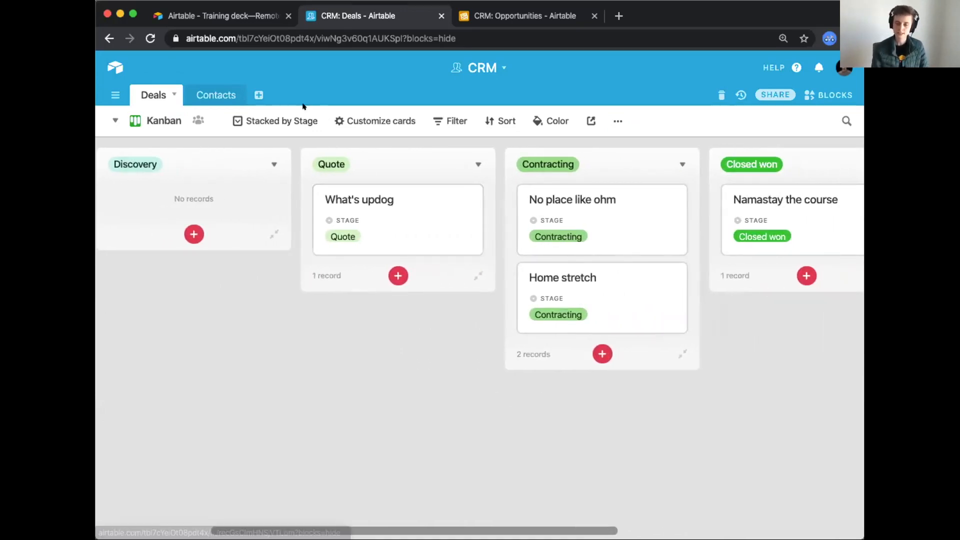
{"action": "left_click", "coordinate": [352, 113]}
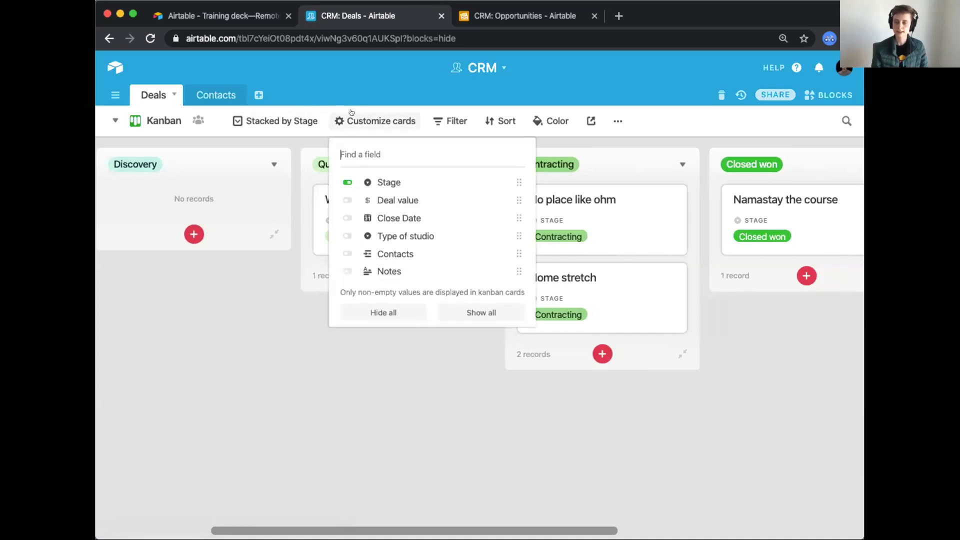
{"action": "left_click", "coordinate": [380, 182]}
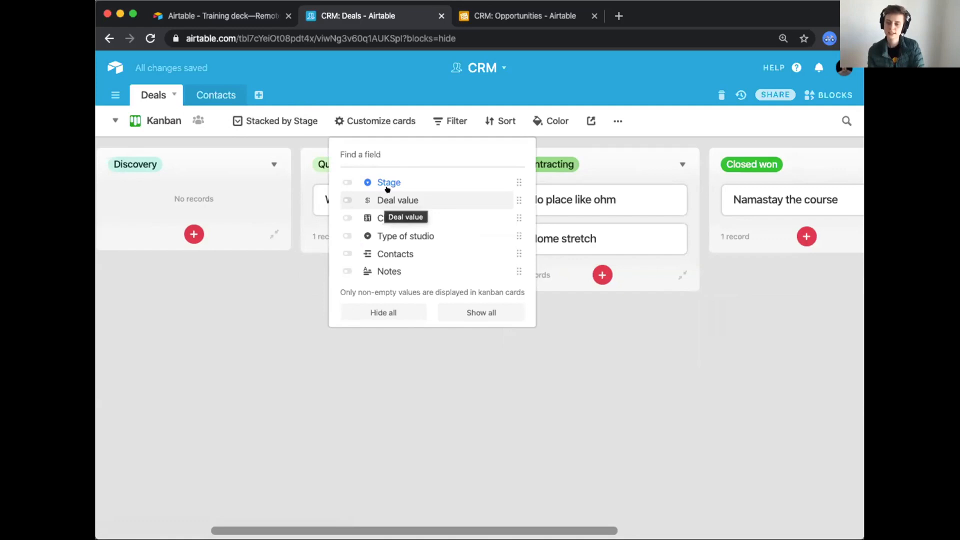
{"action": "left_click", "coordinate": [380, 199]}
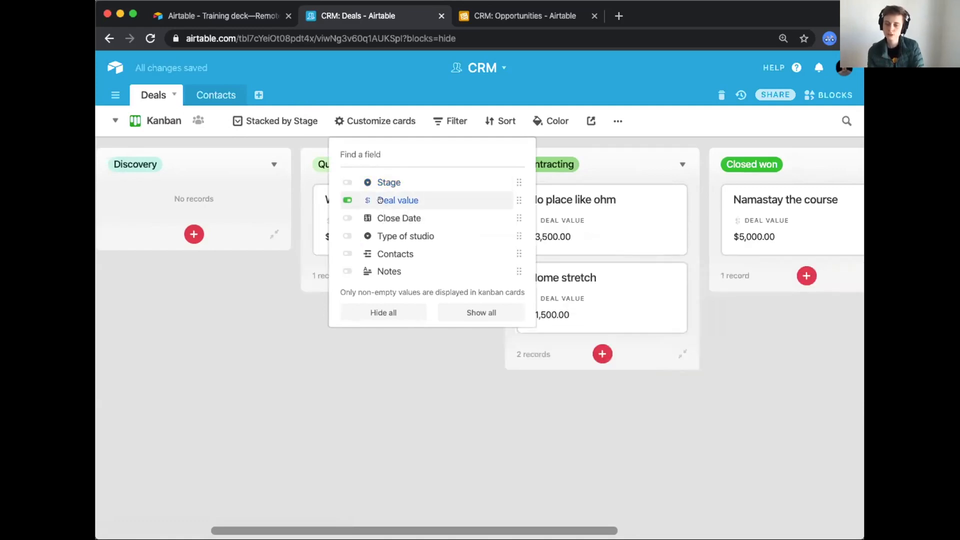
{"action": "left_click", "coordinate": [389, 215]}
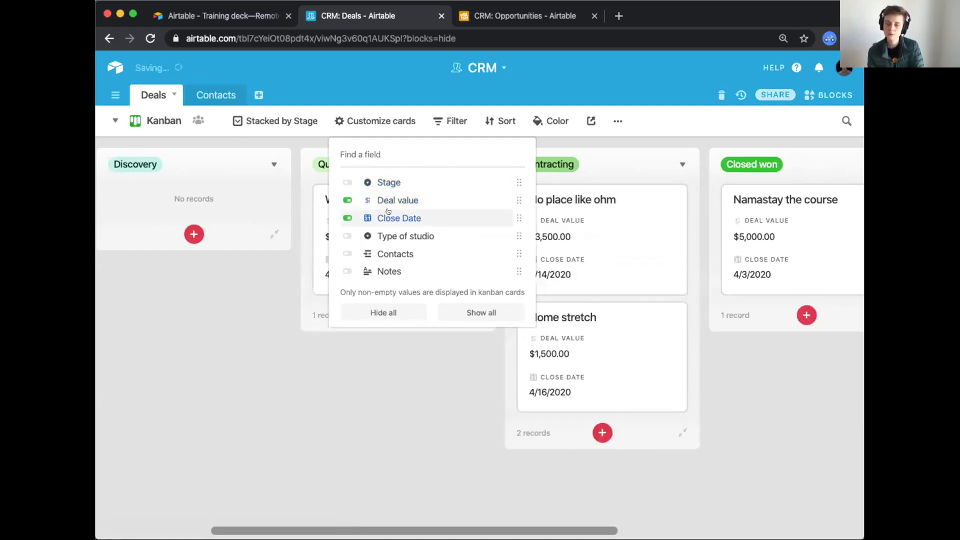
{"action": "left_click", "coordinate": [390, 235]}
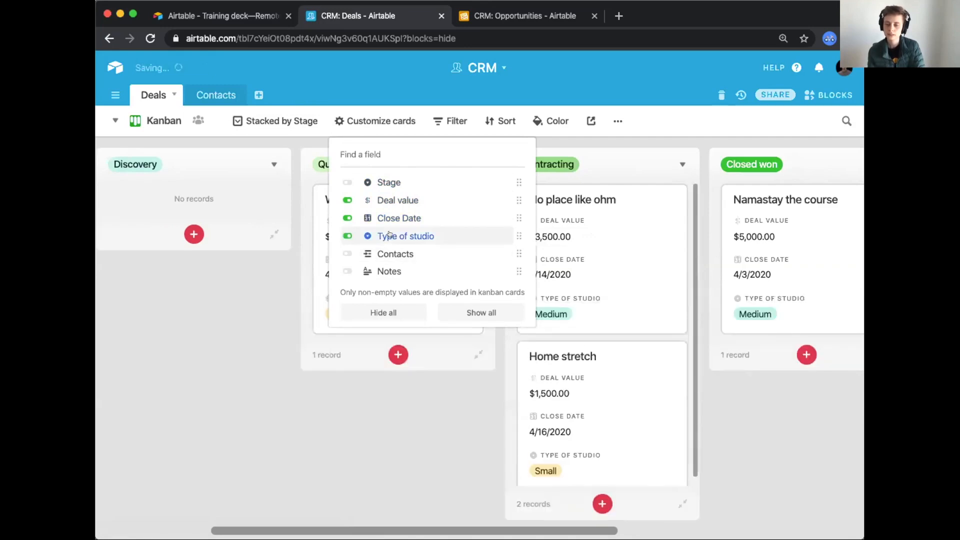
{"action": "left_click", "coordinate": [390, 235]}
Color the kanban records the same as the Type of studio select field.
{"action": "left_click", "coordinate": [538, 120]}
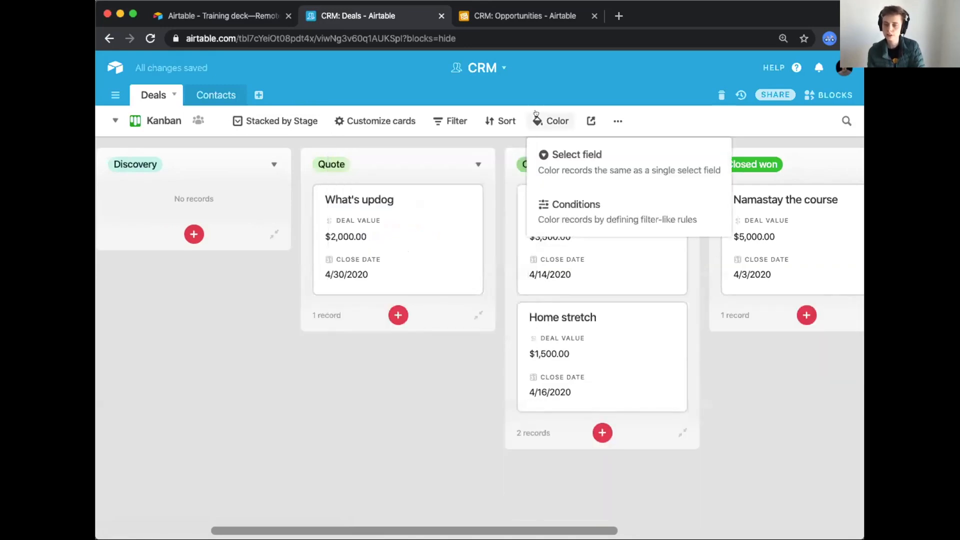
{"action": "left_click", "coordinate": [555, 161]}
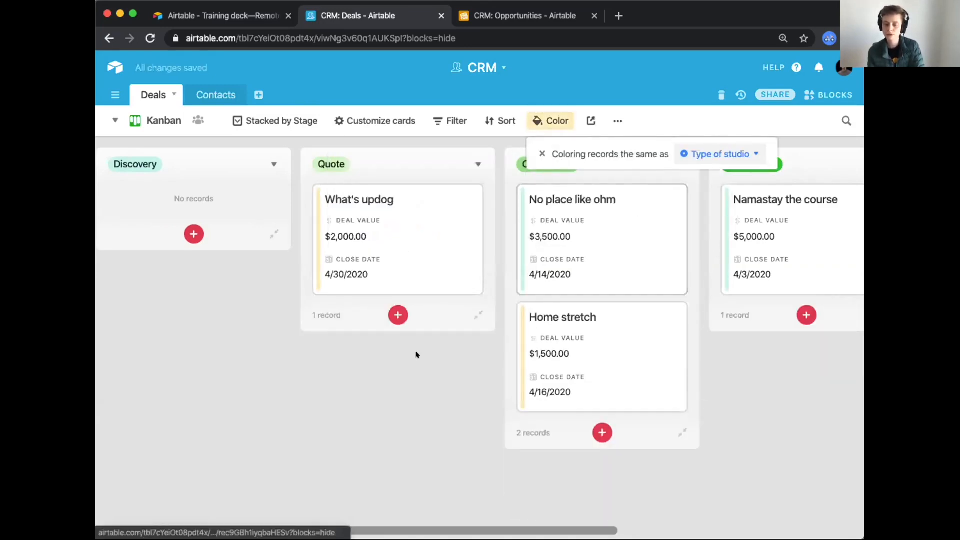
{"action": "left_click", "coordinate": [363, 424]}
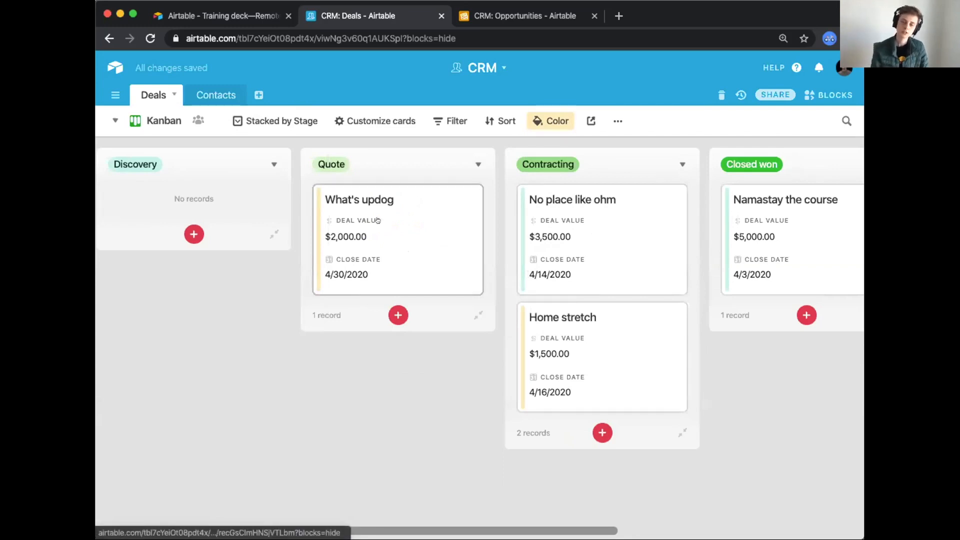
Expand the What's updog card to review its full record, close it, and look across the kanban stacks.
{"action": "left_click", "coordinate": [377, 219]}
{"action": "scroll", "coordinate": [375, 312], "scroll_direction": "down", "scroll_amount": 3}
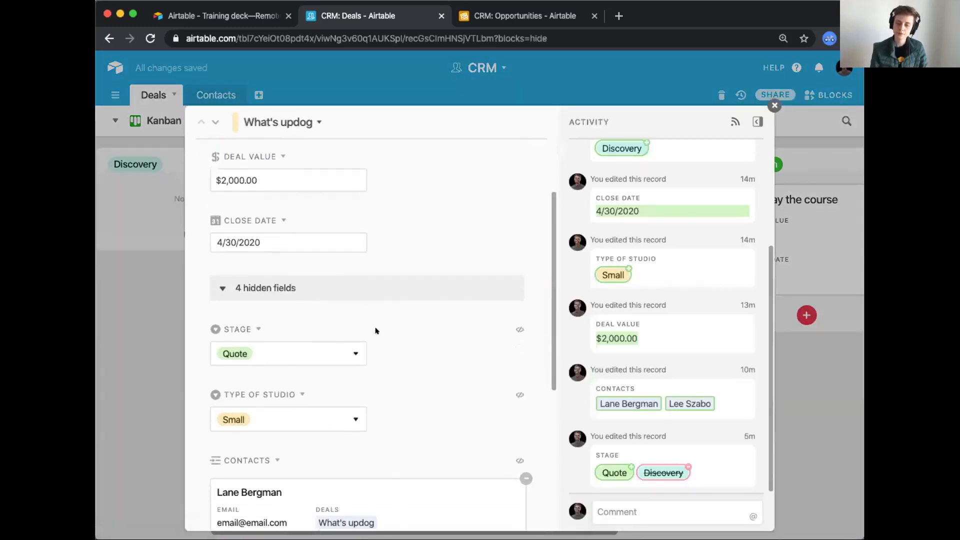
{"action": "left_click", "coordinate": [774, 105]}
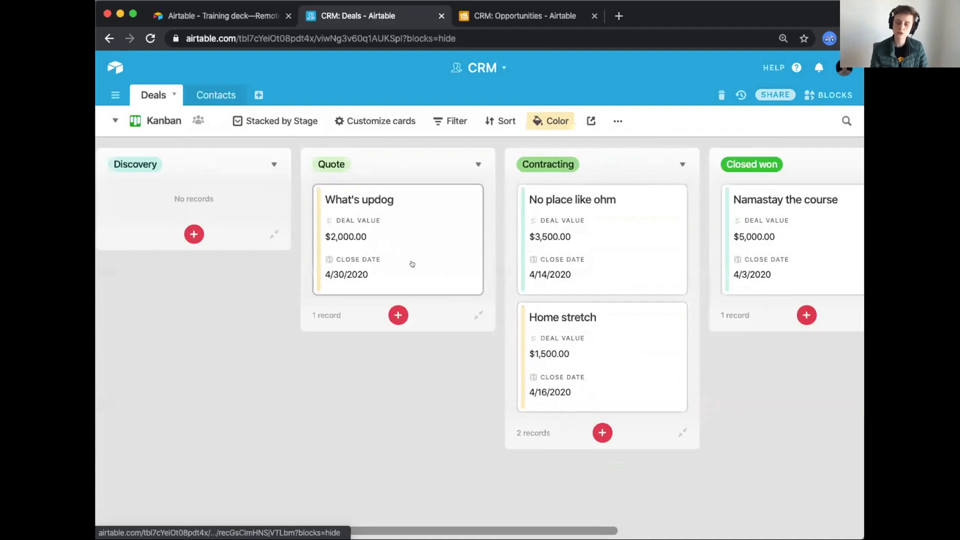
{"action": "scroll", "coordinate": [509, 304], "scroll_direction": "right", "scroll_amount": 3}
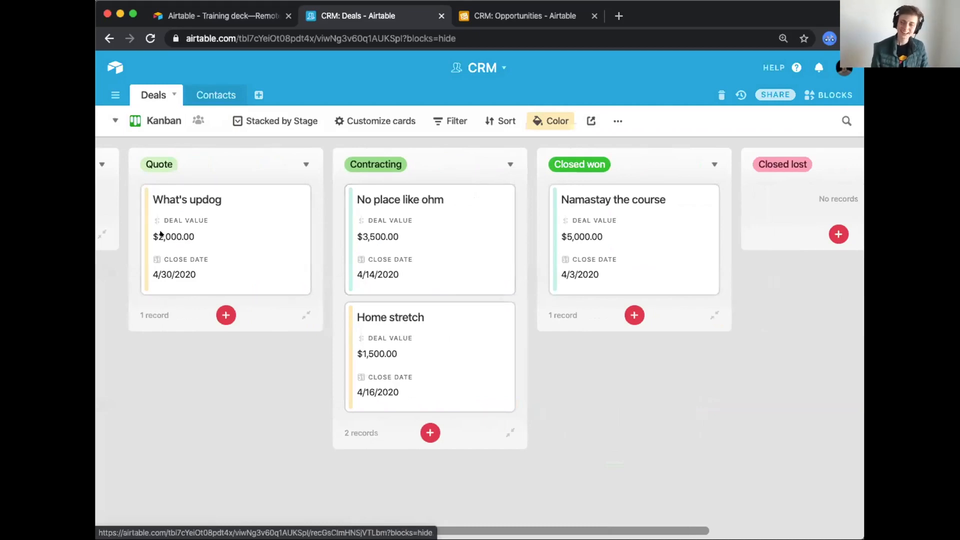
{"action": "scroll", "coordinate": [315, 232], "scroll_direction": "left", "scroll_amount": 2}
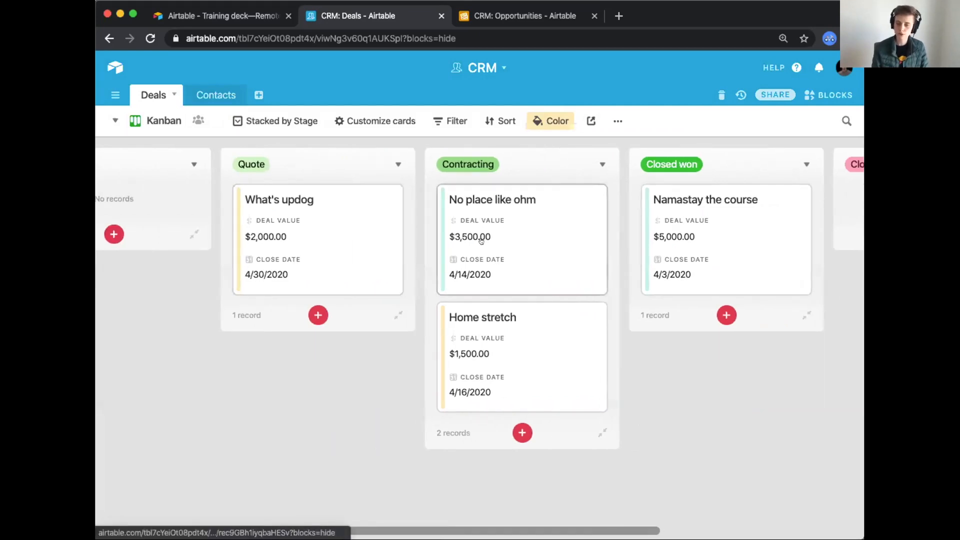
Move the What's updog card into the Contracting stack and check the change in the Full Pipeline and Active Pipeline views.
{"action": "left_click_drag", "start_coordinate": [370, 231], "coordinate": [555, 213]}
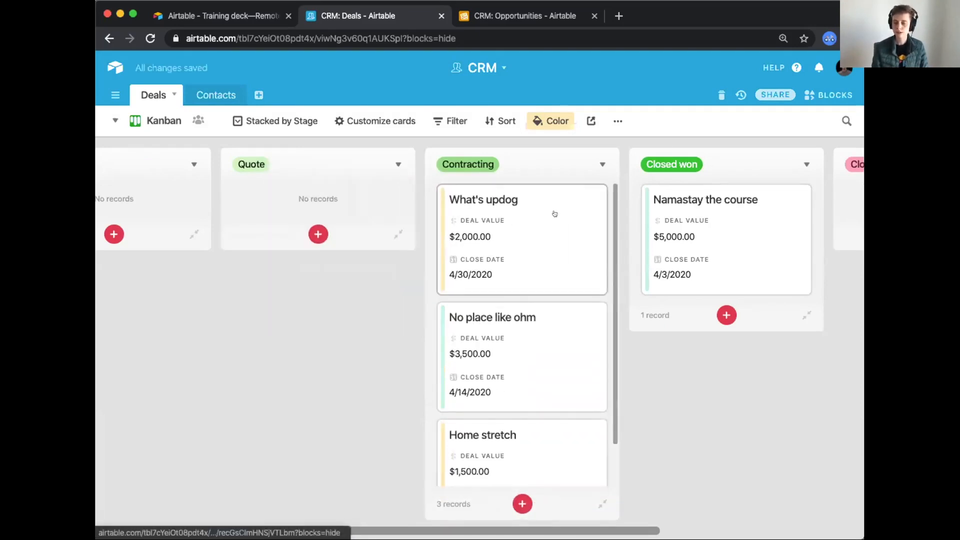
{"action": "left_click", "coordinate": [114, 120]}
{"action": "left_click", "coordinate": [180, 182]}
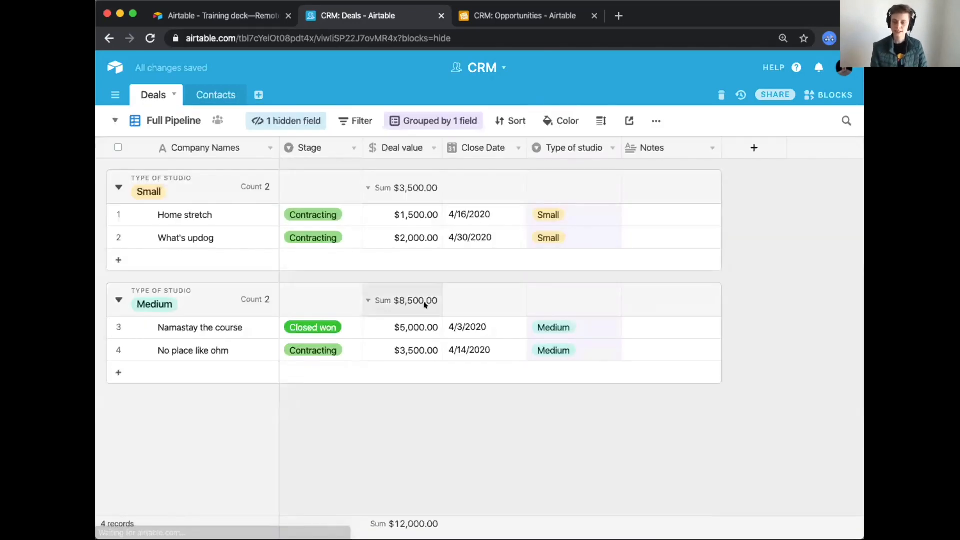
{"action": "left_click", "coordinate": [115, 121]}
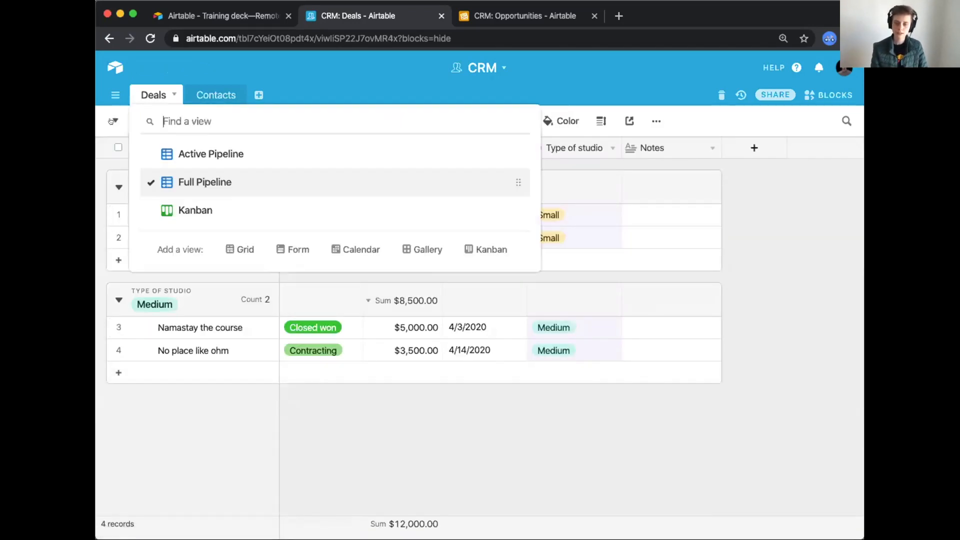
{"action": "left_click", "coordinate": [176, 149]}
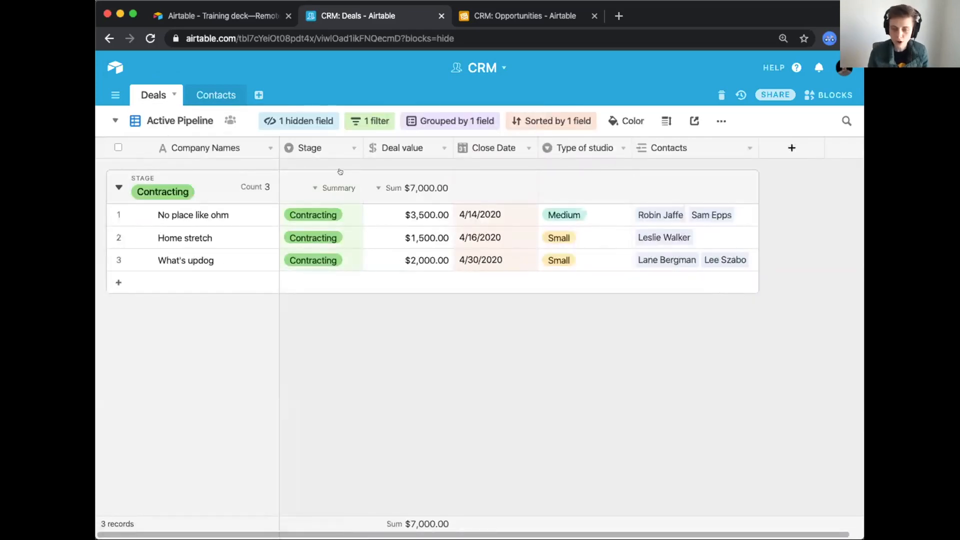
Return to the Kanban view and move the What's updog card back to the Quote stack.
{"action": "left_click", "coordinate": [114, 120]}
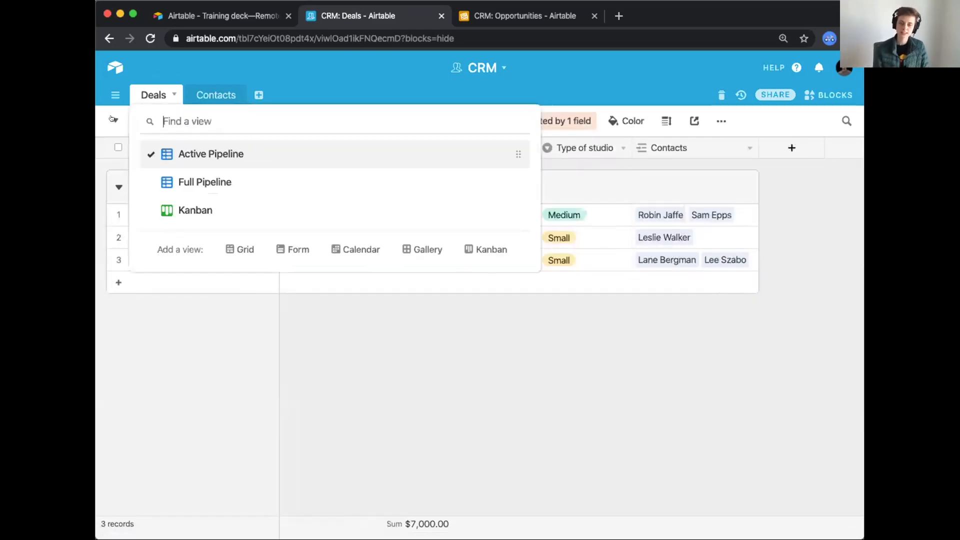
{"action": "left_click", "coordinate": [179, 209]}
{"action": "left_click_drag", "start_coordinate": [533, 239], "coordinate": [368, 221]}
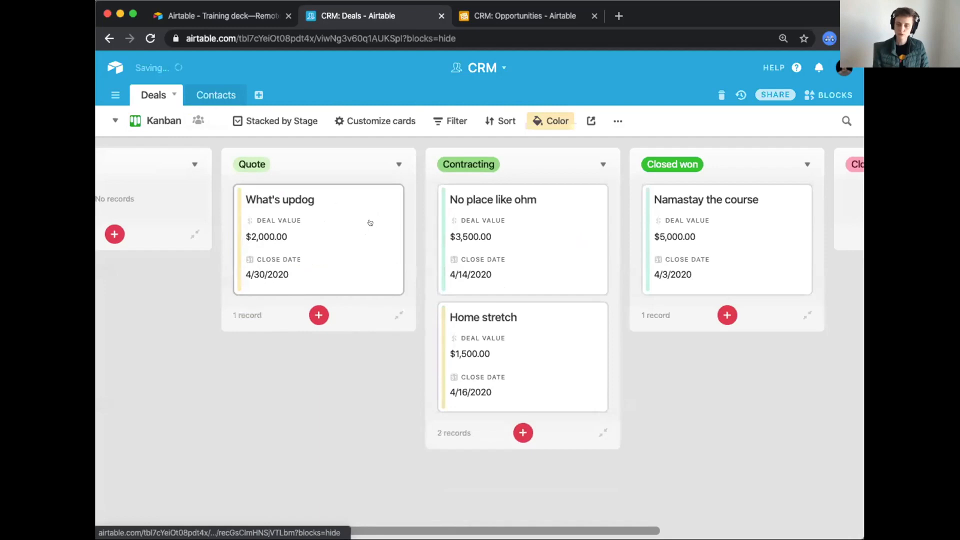
{"action": "scroll", "coordinate": [370, 221], "scroll_direction": "left", "scroll_amount": 3}
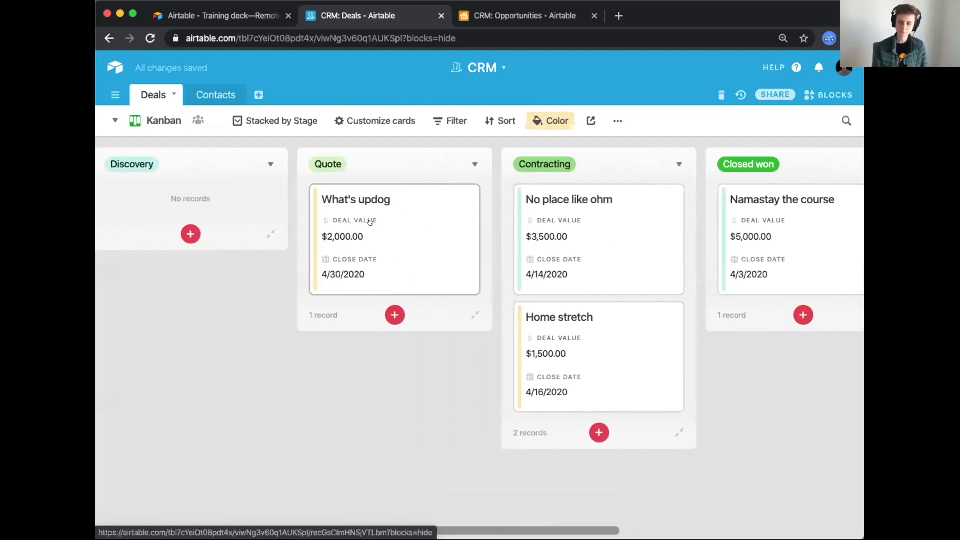
Mark the "Visualize your pipeline → Create a kanban view" checklist item as done in the Training dashboard and close the dashboard.
{"action": "left_click", "coordinate": [828, 95]}
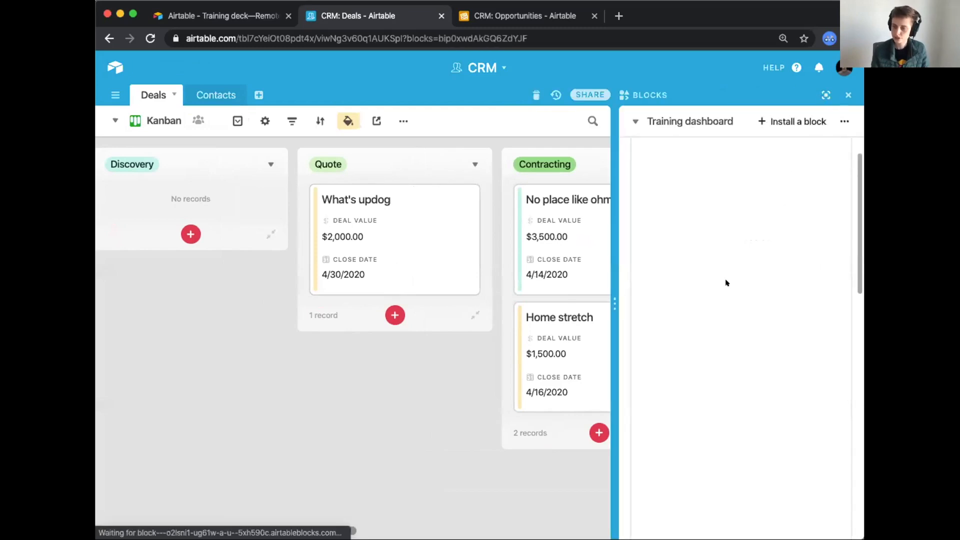
{"action": "left_click", "coordinate": [657, 349]}
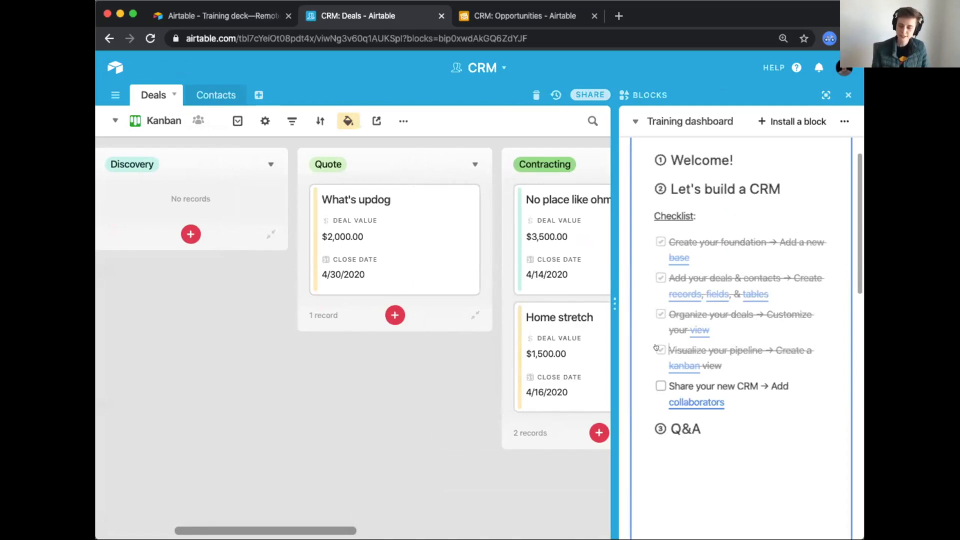
{"action": "left_click", "coordinate": [848, 95]}
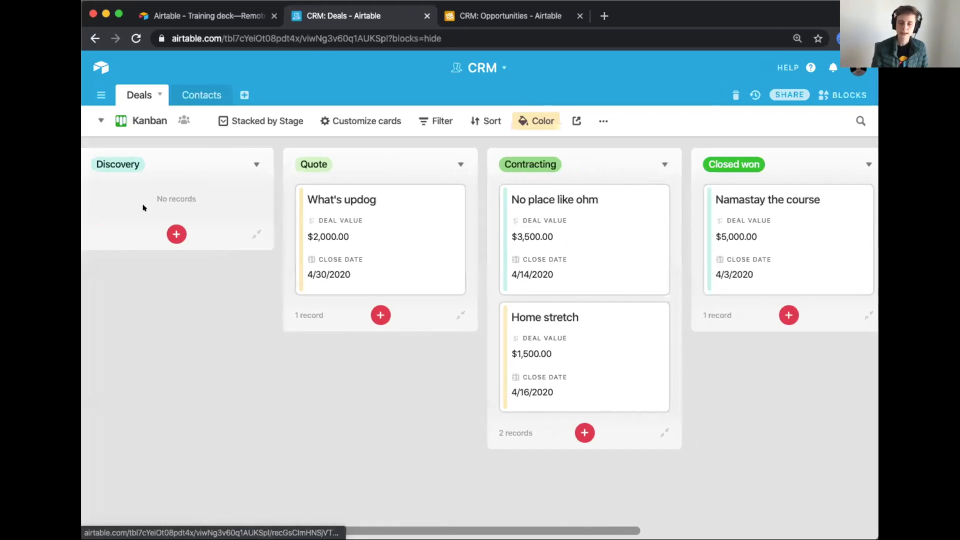
Add a Collaborator field named Owner to the Deals table in the Full Pipeline view.
{"action": "left_click", "coordinate": [106, 122]}
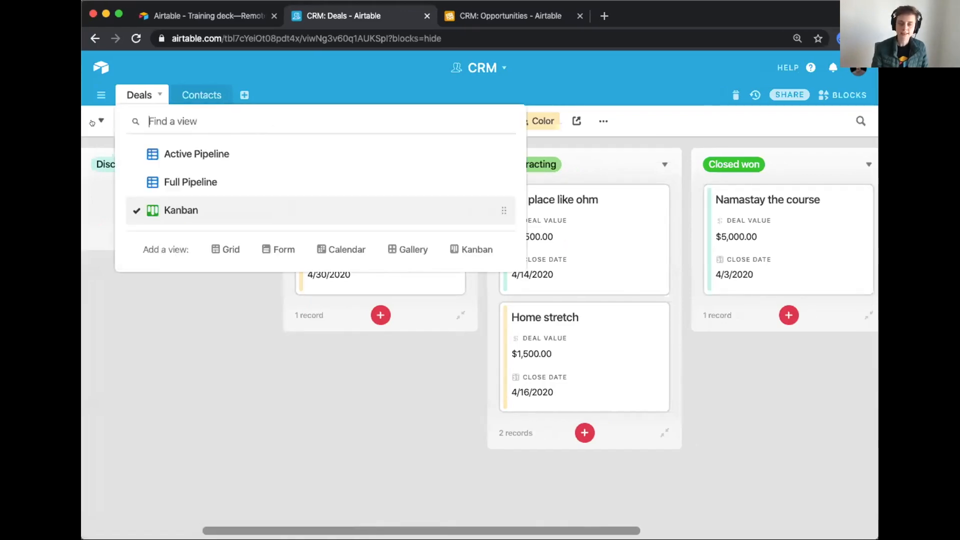
{"action": "left_click", "coordinate": [155, 181]}
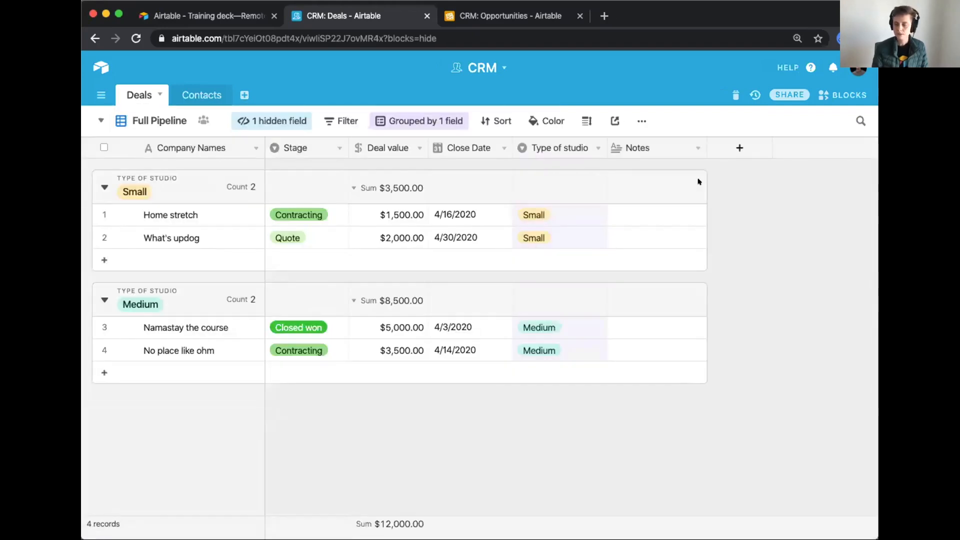
{"action": "left_click", "coordinate": [711, 152]}
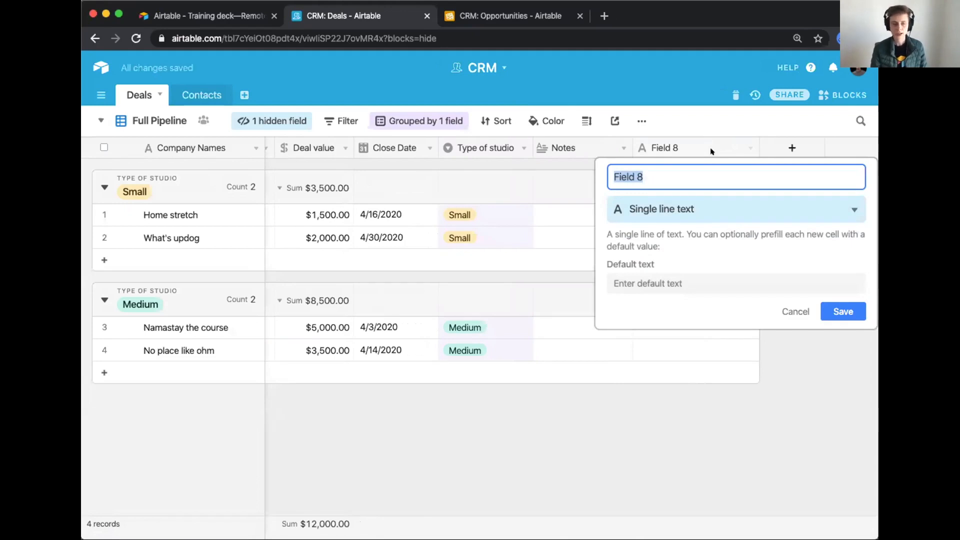
{"action": "type", "text": "Owner"}
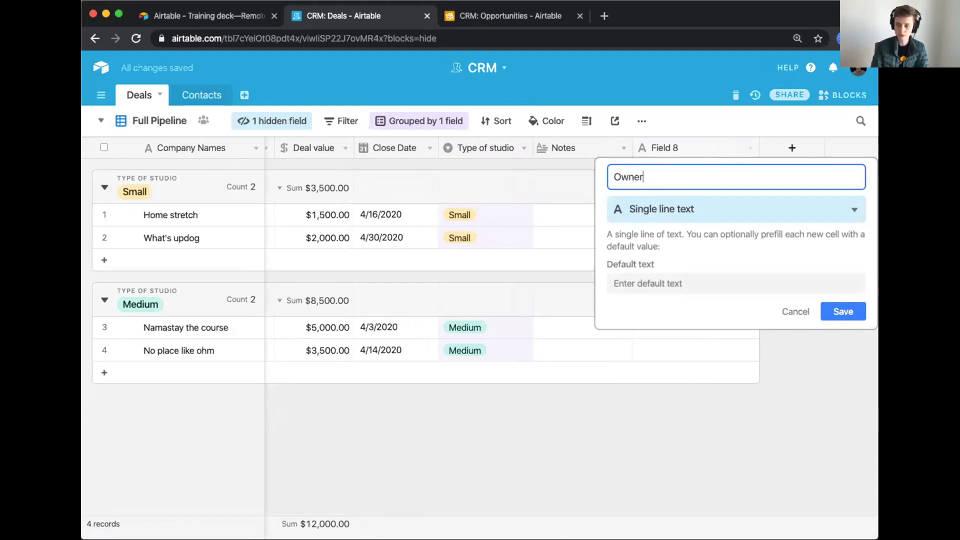
{"action": "left_click", "coordinate": [651, 202]}
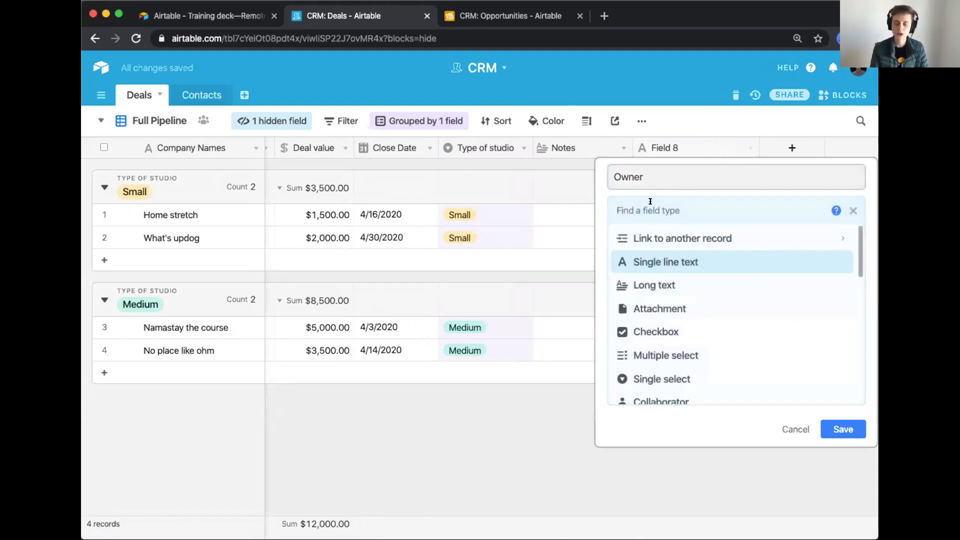
{"action": "scroll", "coordinate": [665, 334], "scroll_direction": "down", "scroll_amount": 3}
{"action": "left_click", "coordinate": [666, 345]}
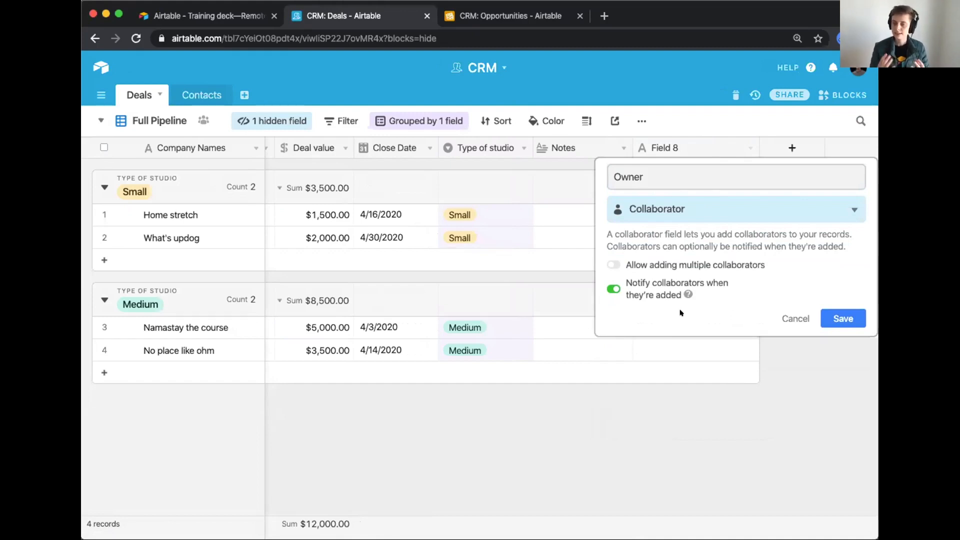
{"action": "left_click", "coordinate": [843, 318]}
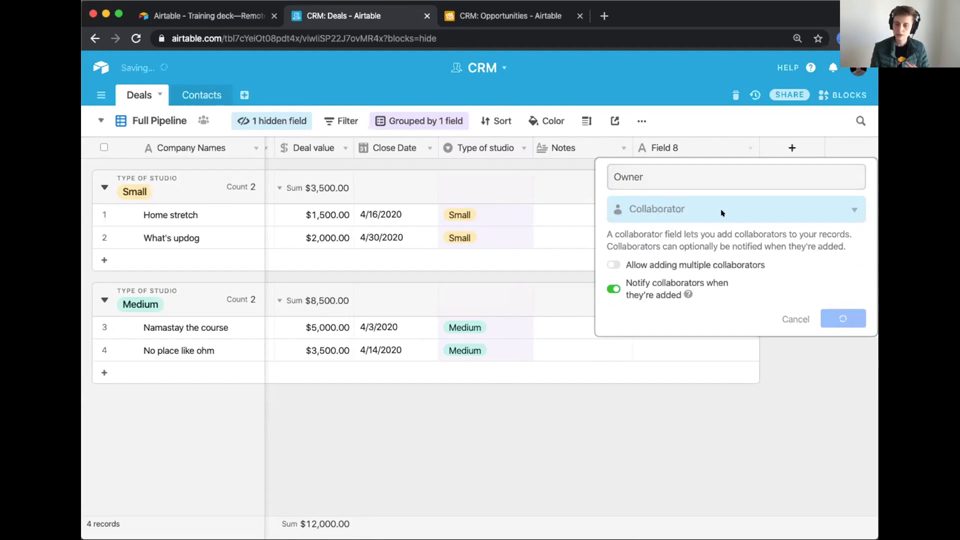
Assign the existing collaborator as Owner of the Home stretch and Namastay the course deals.
{"action": "left_click", "coordinate": [683, 212]}
{"action": "left_click", "coordinate": [685, 212]}
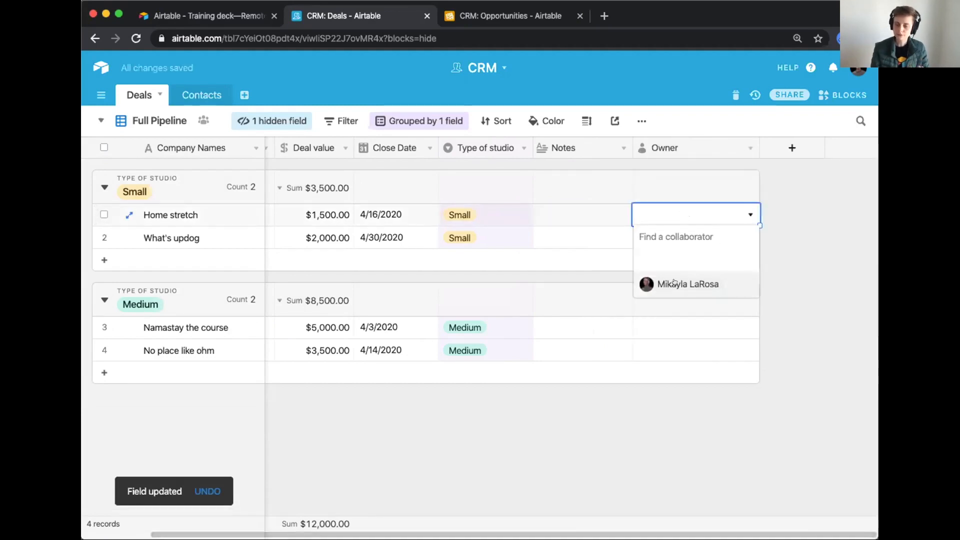
{"action": "left_click", "coordinate": [789, 218]}
{"action": "left_click", "coordinate": [709, 205]}
{"action": "left_click", "coordinate": [700, 209]}
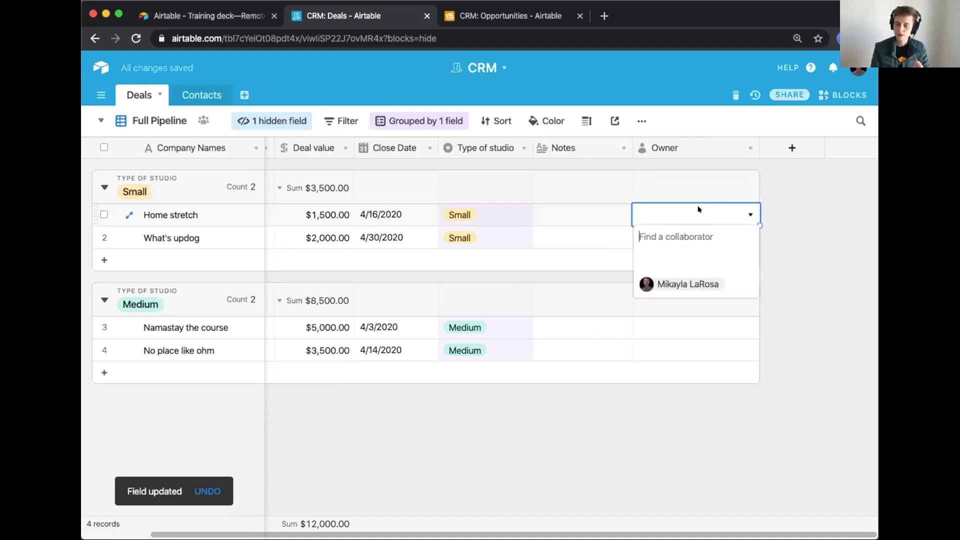
{"action": "left_click", "coordinate": [688, 283]}
{"action": "left_click", "coordinate": [667, 326]}
{"action": "left_click", "coordinate": [667, 326]}
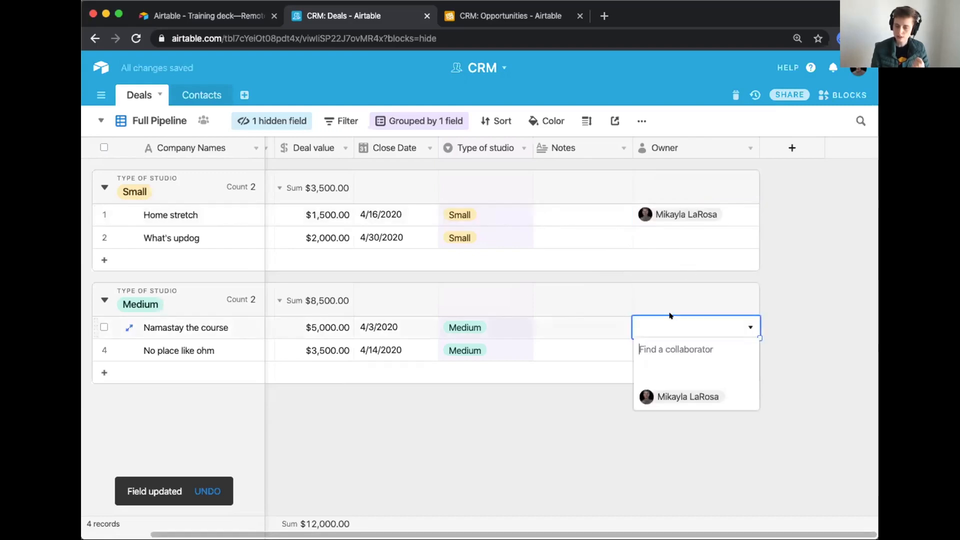
{"action": "left_click", "coordinate": [670, 396]}
{"action": "left_click", "coordinate": [707, 343]}
{"action": "left_click", "coordinate": [708, 344]}
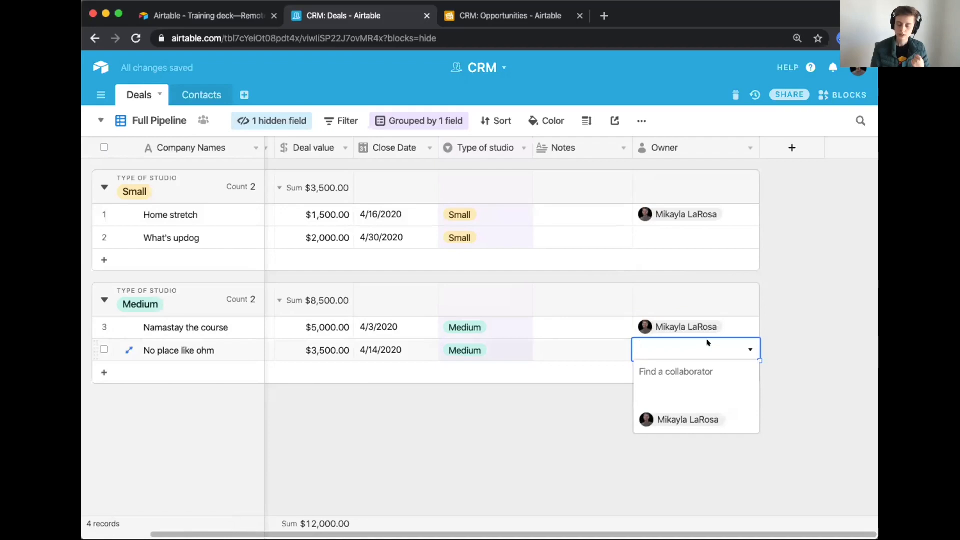
{"action": "left_click", "coordinate": [790, 262]}
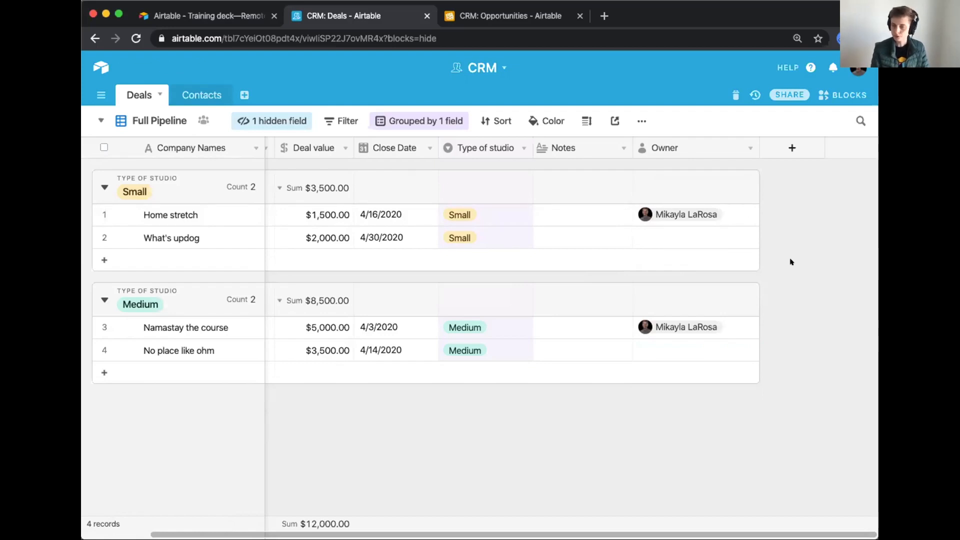
Open the CRM base's sharing settings and enter the new collaborator's email address as an email invitee.
{"action": "left_click", "coordinate": [780, 94]}
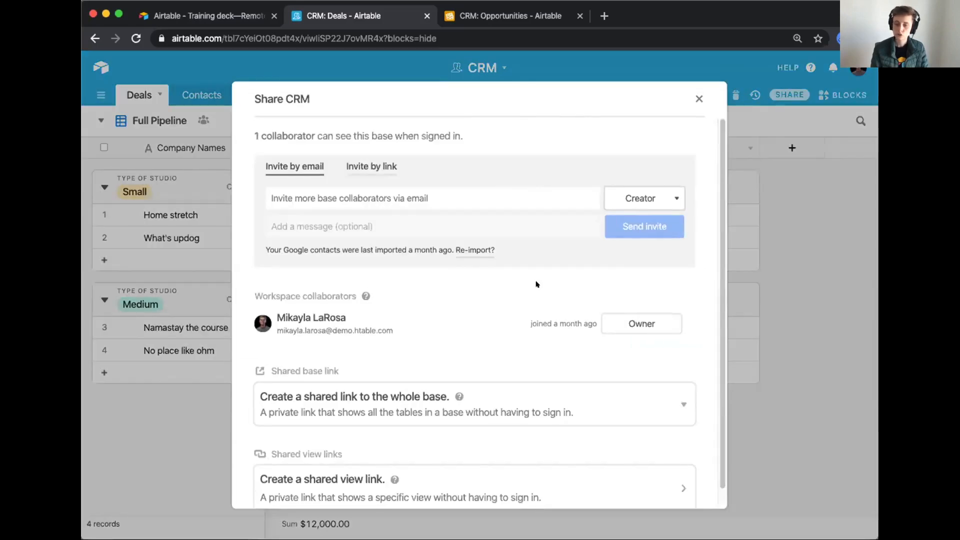
{"action": "left_click", "coordinate": [356, 166]}
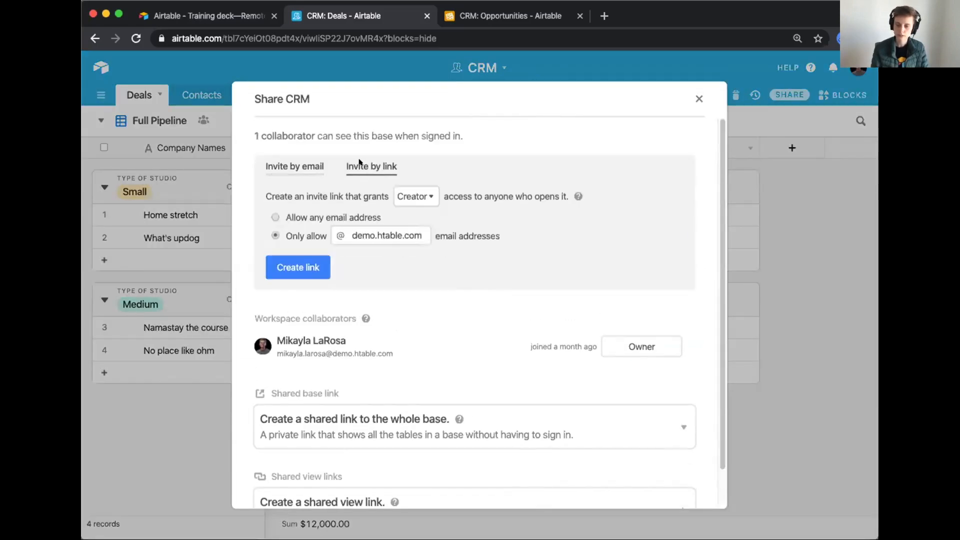
{"action": "left_click", "coordinate": [293, 169]}
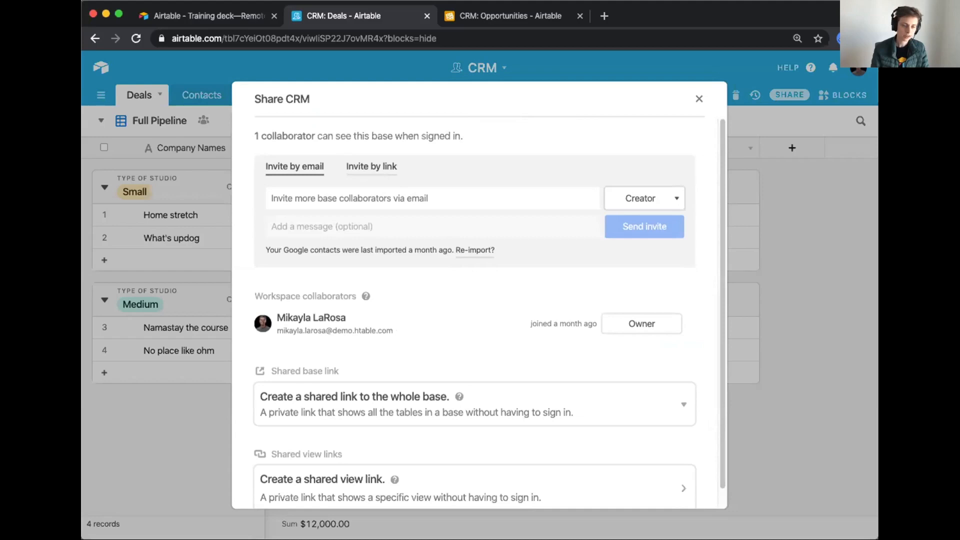
{"action": "left_click", "coordinate": [83, 213]}
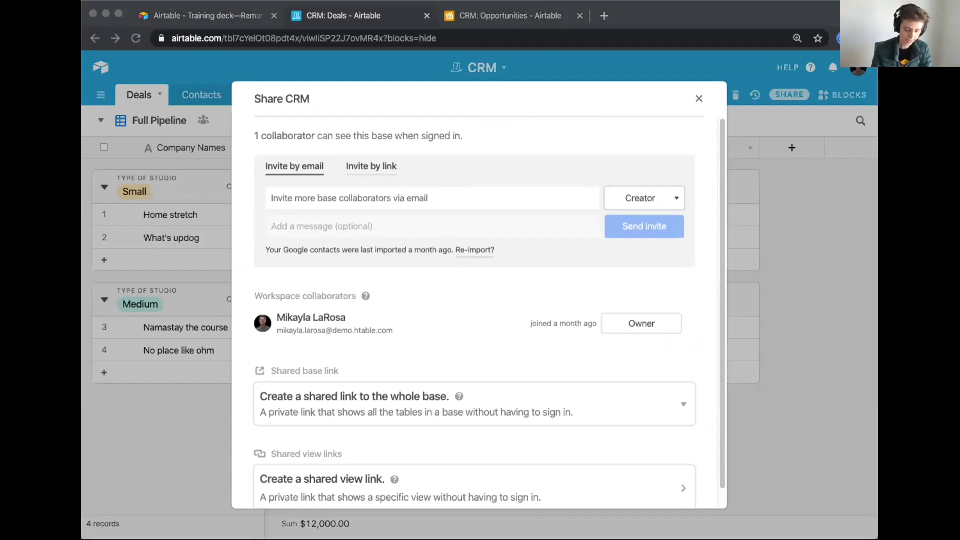
{"action": "left_click", "coordinate": [396, 198]}
{"action": "key", "text": "super+v"}
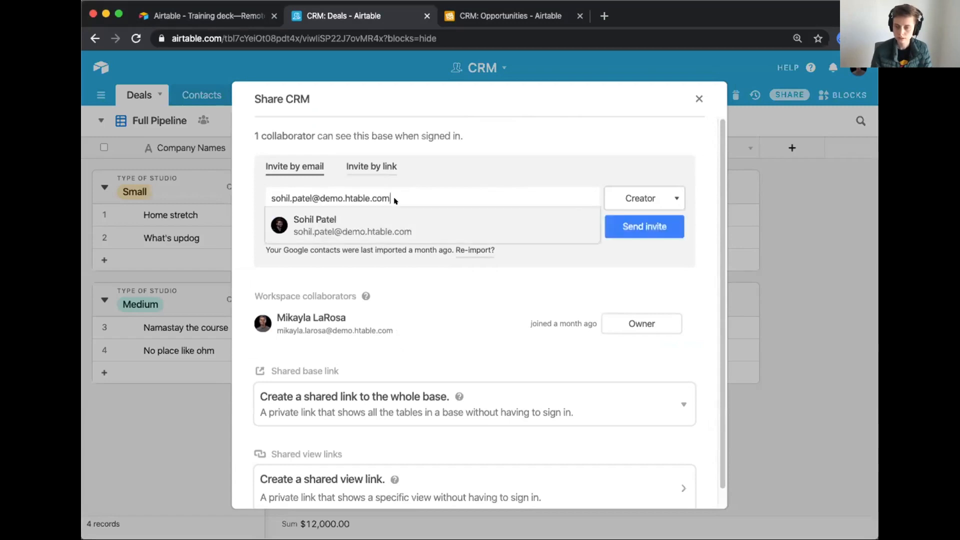
{"action": "left_click", "coordinate": [385, 220]}
Write an invitation message that greets the collaborator by first name and says "Adding you to our new CRM.".
{"action": "type", "text": "Hey Shohil"}
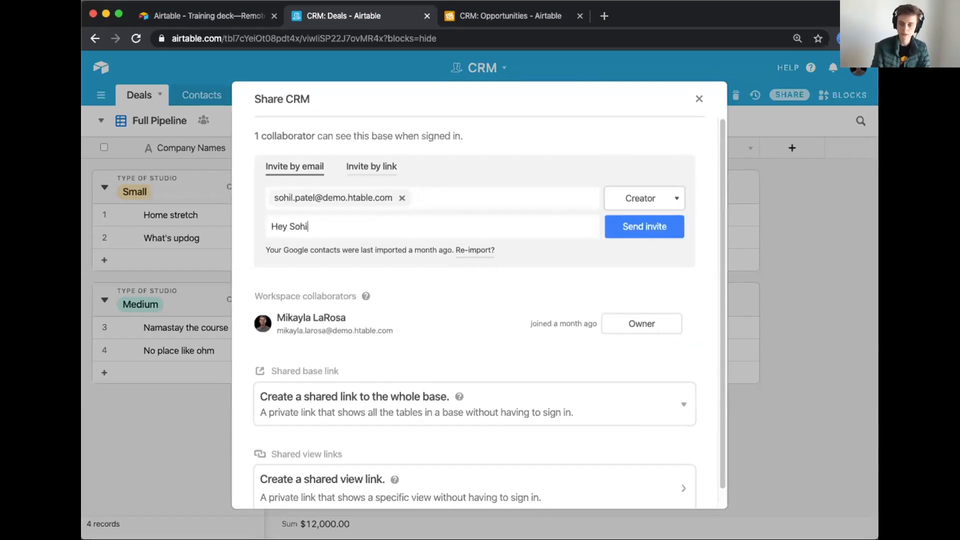
{"action": "type", "text": "! Adding"}
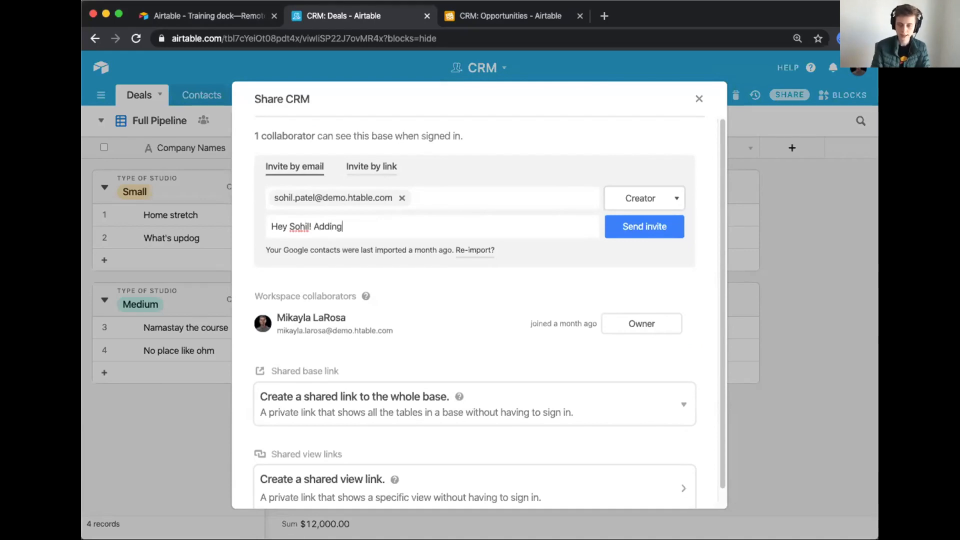
{"action": "type", "text": " you to ou"}
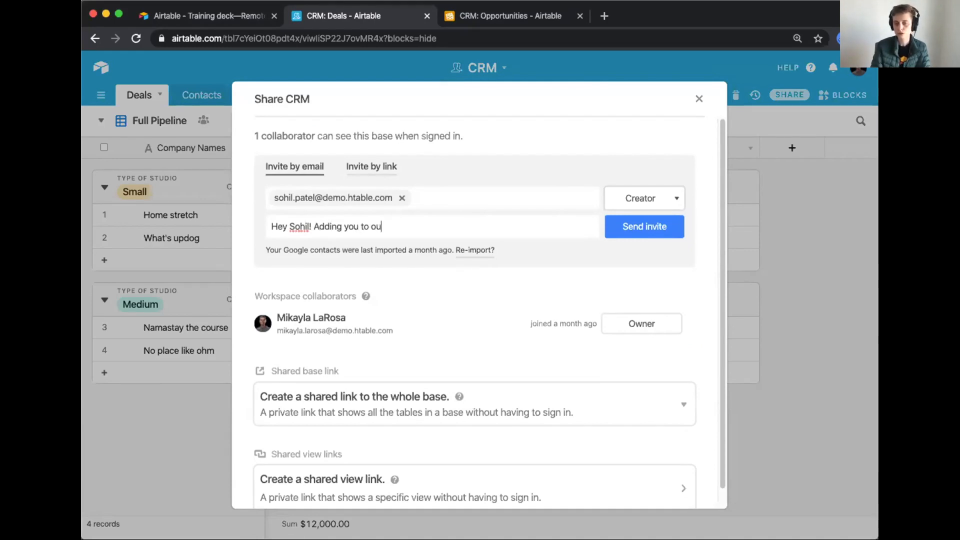
{"action": "type", "text": "r new CRM."}
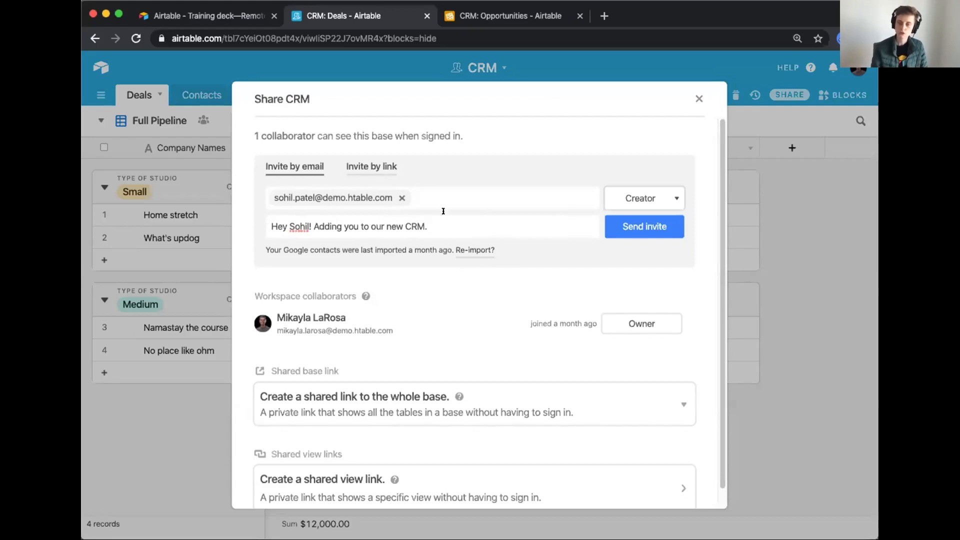
Review the permission levels, keep Creator, send the invitation, and close the sharing settings.
{"action": "left_click", "coordinate": [652, 202]}
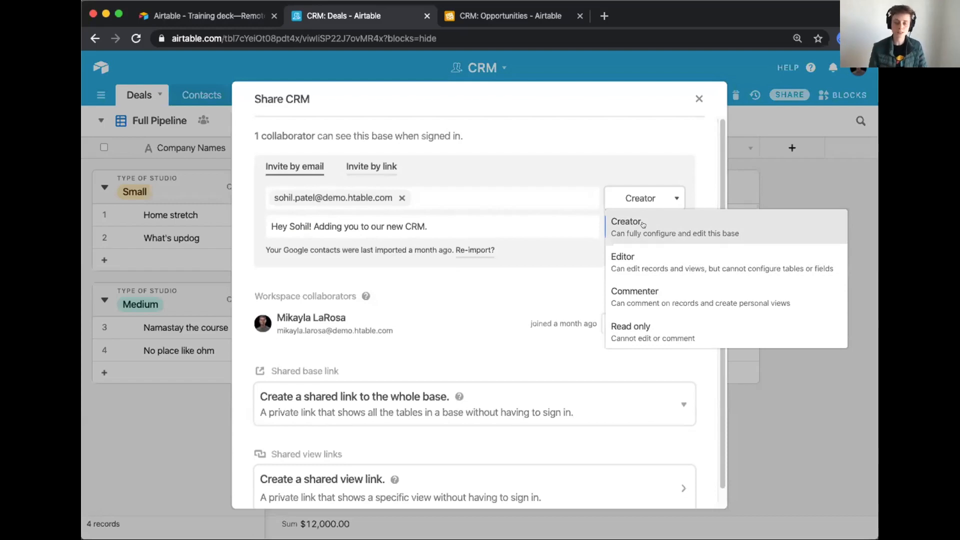
{"action": "left_click", "coordinate": [765, 214]}
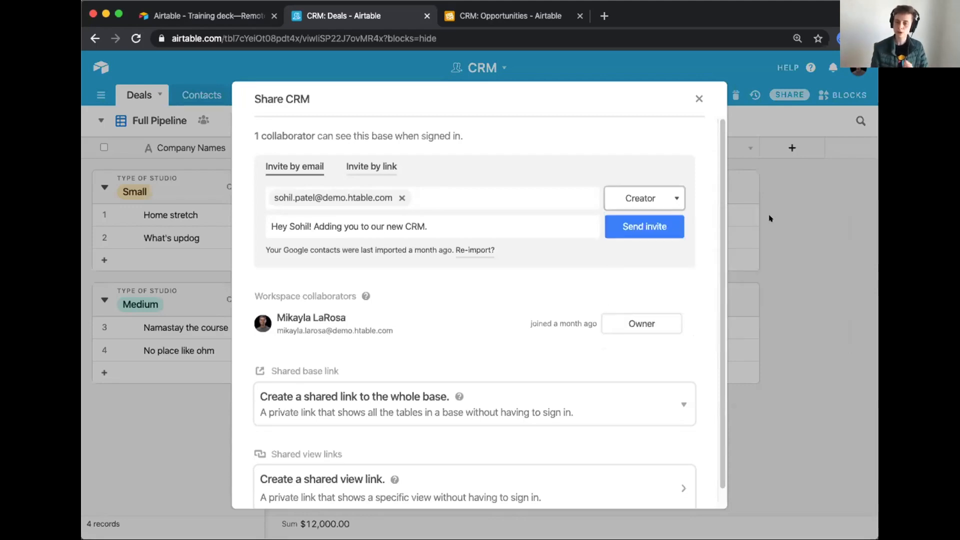
{"action": "left_click", "coordinate": [633, 230]}
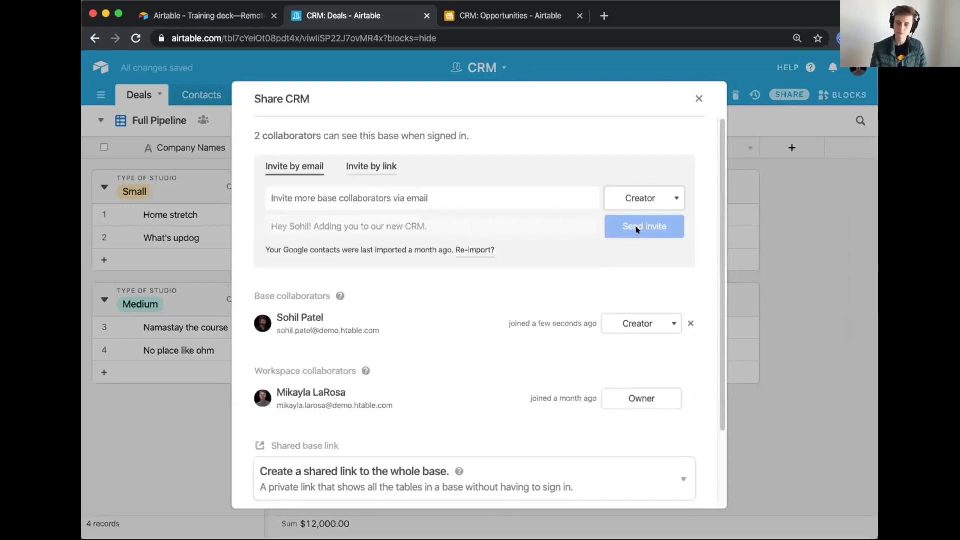
{"action": "left_click", "coordinate": [698, 99]}
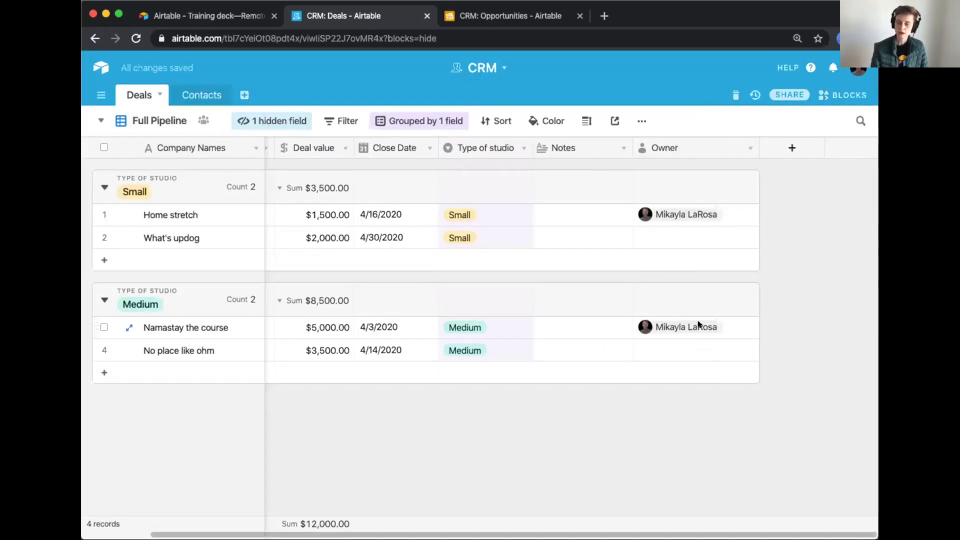
Assign the newly invited collaborator as Owner of the What's updog and No place like ohm deals.
{"action": "double_click", "coordinate": [690, 233]}
{"action": "left_click", "coordinate": [667, 331]}
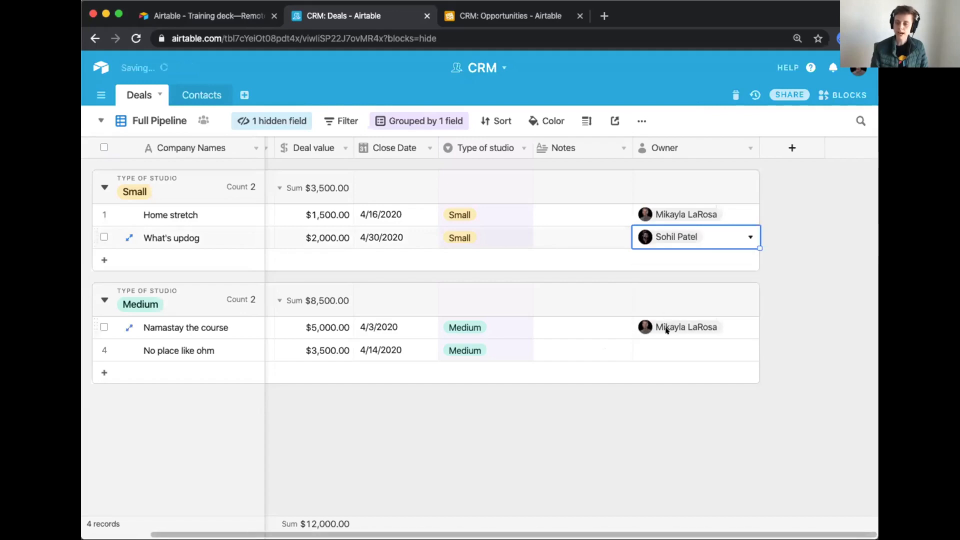
{"action": "double_click", "coordinate": [661, 348]}
{"action": "left_click", "coordinate": [659, 444]}
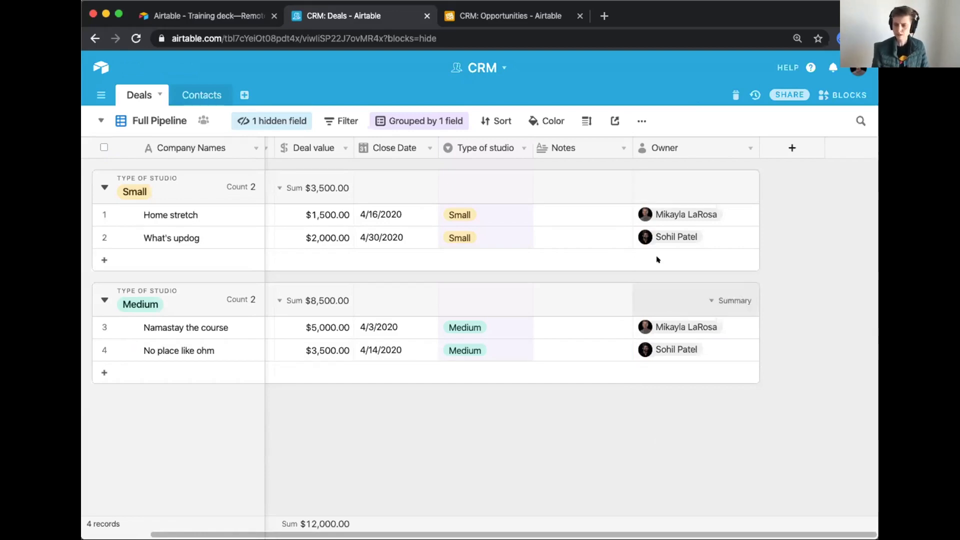
Create a kanban view of the Deals table named "Kanban by owner", stacked by the Owner field.
{"action": "left_click", "coordinate": [100, 120]}
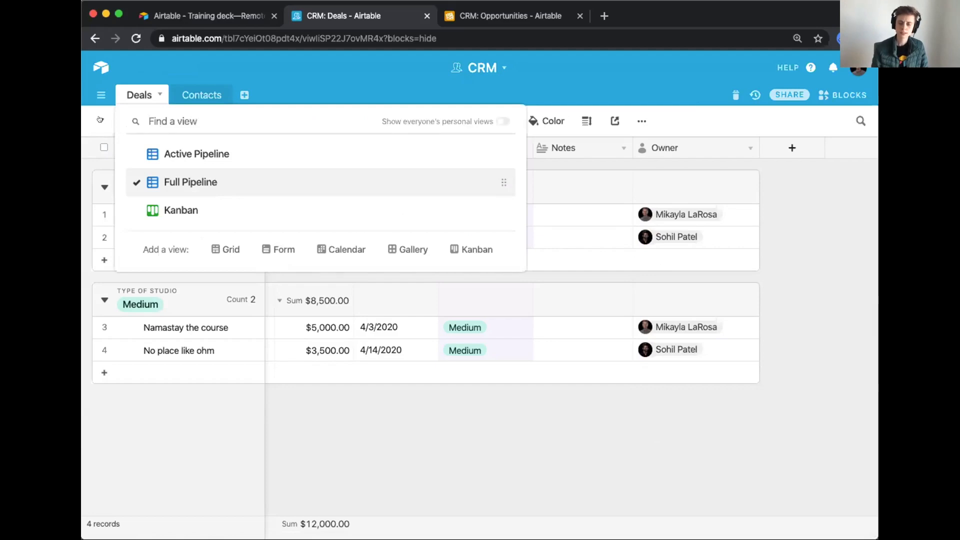
{"action": "left_click", "coordinate": [470, 246]}
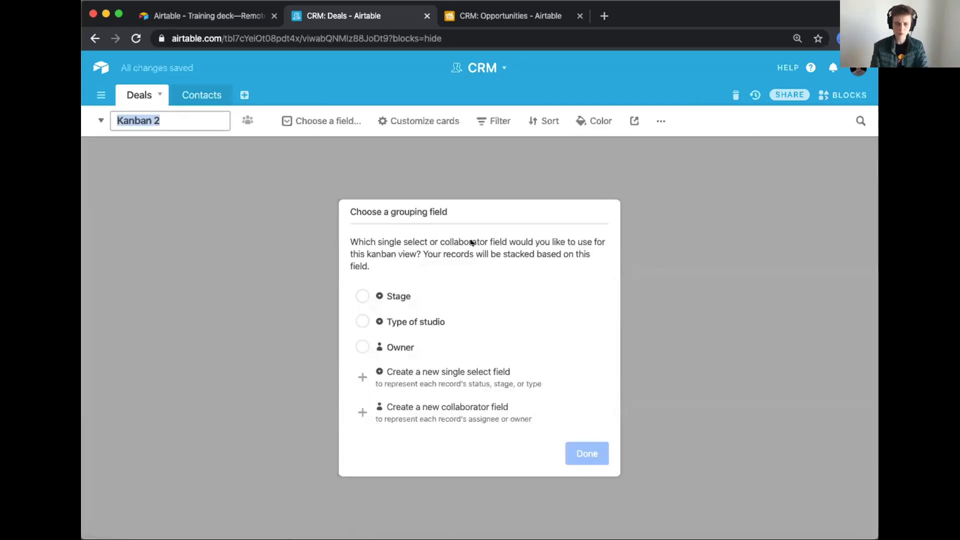
{"action": "key", "text": "BackSpace"}
{"action": "type", "text": "by owner"}
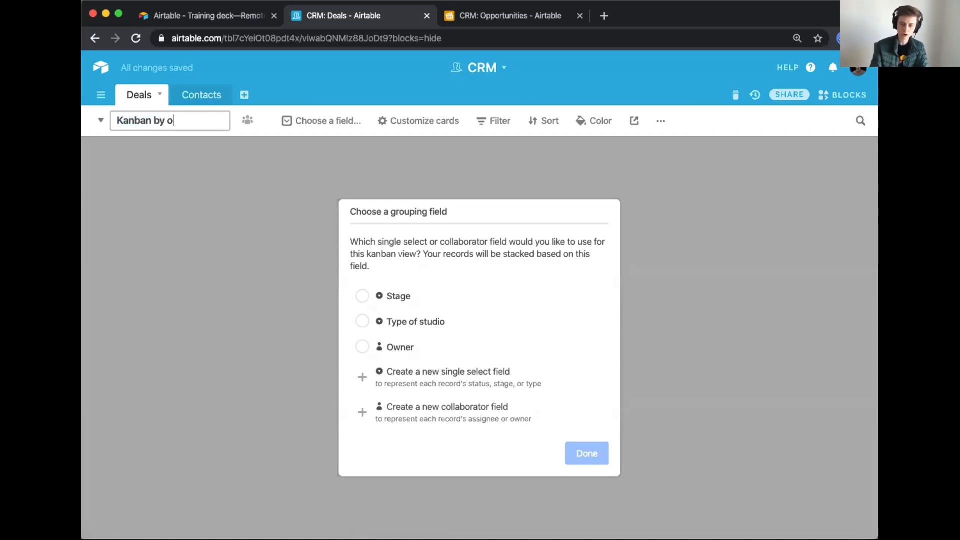
{"action": "left_click", "coordinate": [359, 346]}
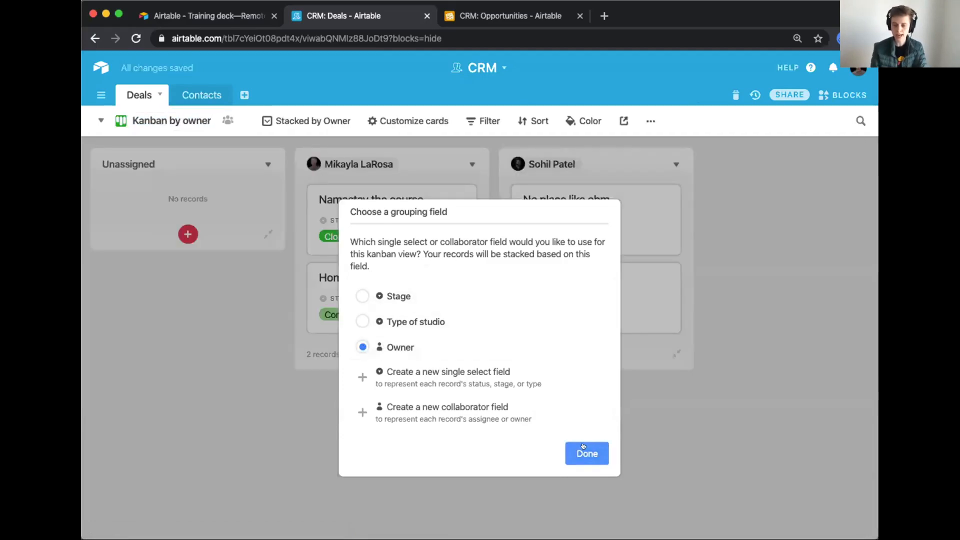
{"action": "left_click", "coordinate": [585, 448]}
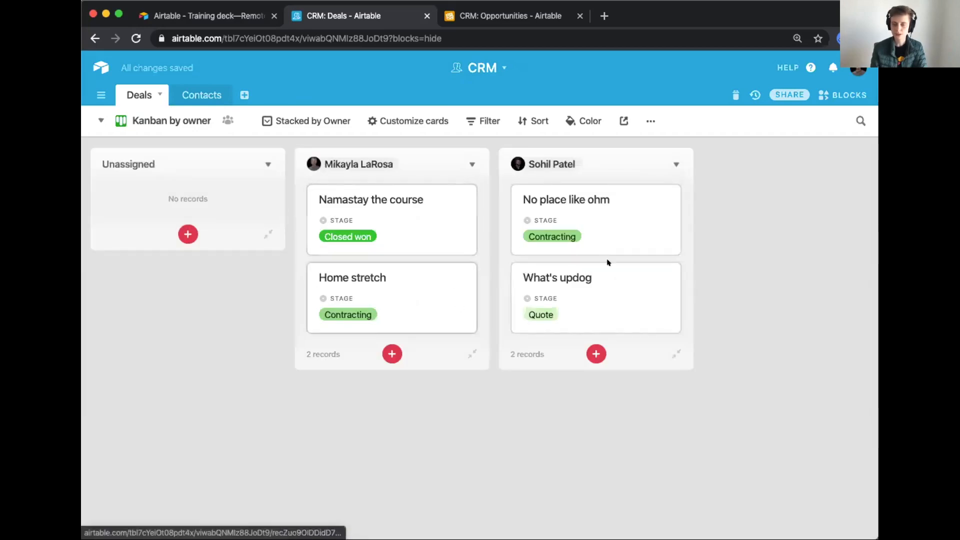
Show the Close Date and Contacts fields on the "Kanban by owner" cards and look through both owners' stacks.
{"action": "left_click", "coordinate": [453, 121]}
{"action": "left_click", "coordinate": [380, 218]}
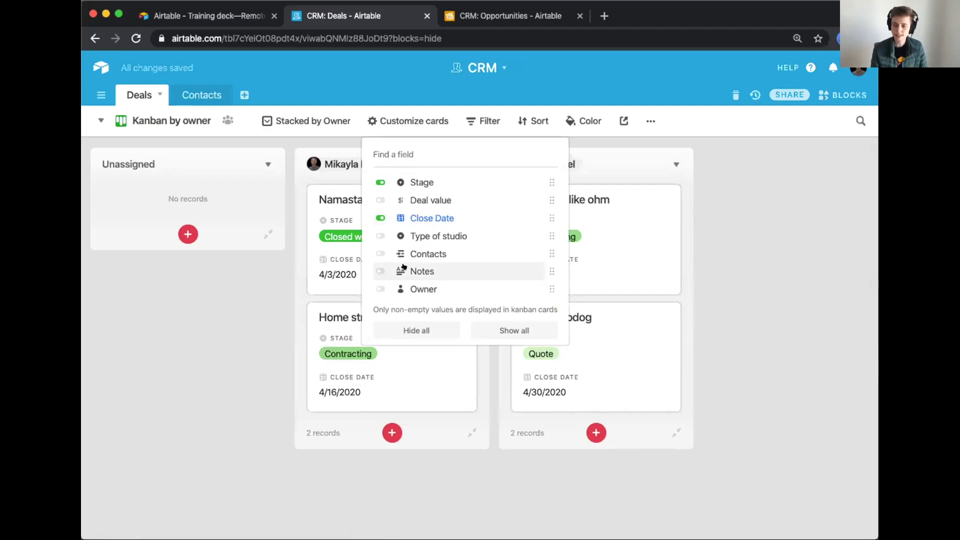
{"action": "left_click", "coordinate": [382, 253]}
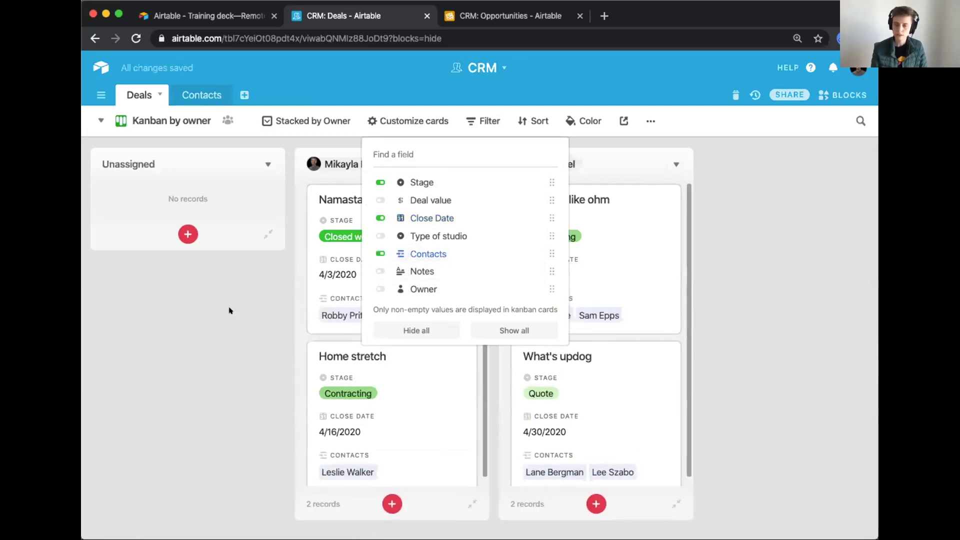
{"action": "left_click", "coordinate": [229, 311]}
{"action": "scroll", "coordinate": [600, 377], "scroll_direction": "down", "scroll_amount": 1}
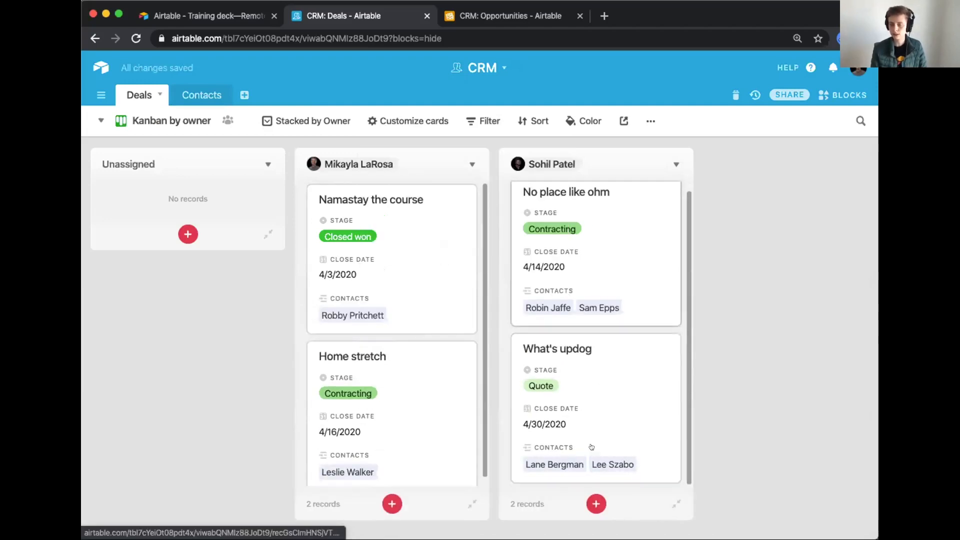
{"action": "scroll", "coordinate": [584, 302], "scroll_direction": "up", "scroll_amount": 1}
{"action": "scroll", "coordinate": [393, 340], "scroll_direction": "down", "scroll_amount": 1}
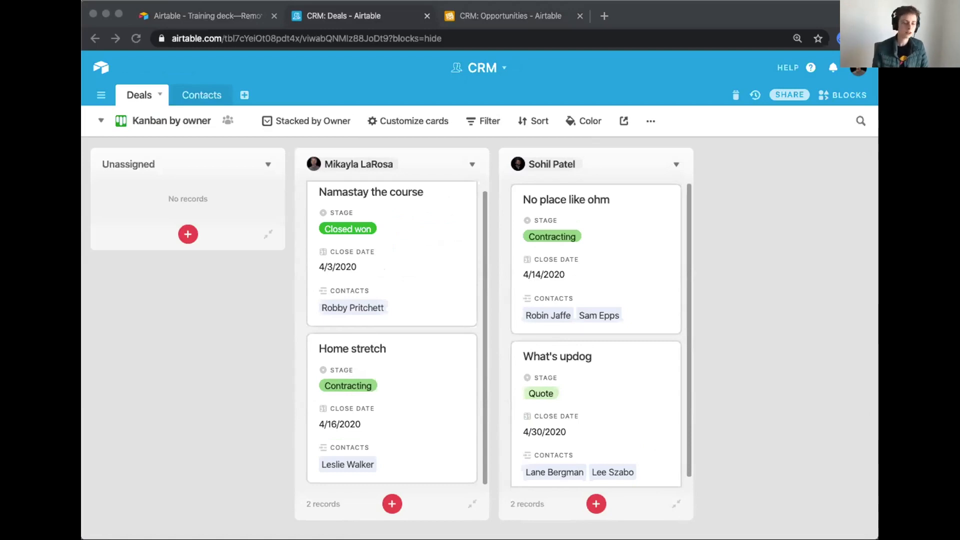
Open the Training dashboard blocks and check off the "Share your new CRM → Add collaborators" checklist item.
{"action": "left_click", "coordinate": [840, 96]}
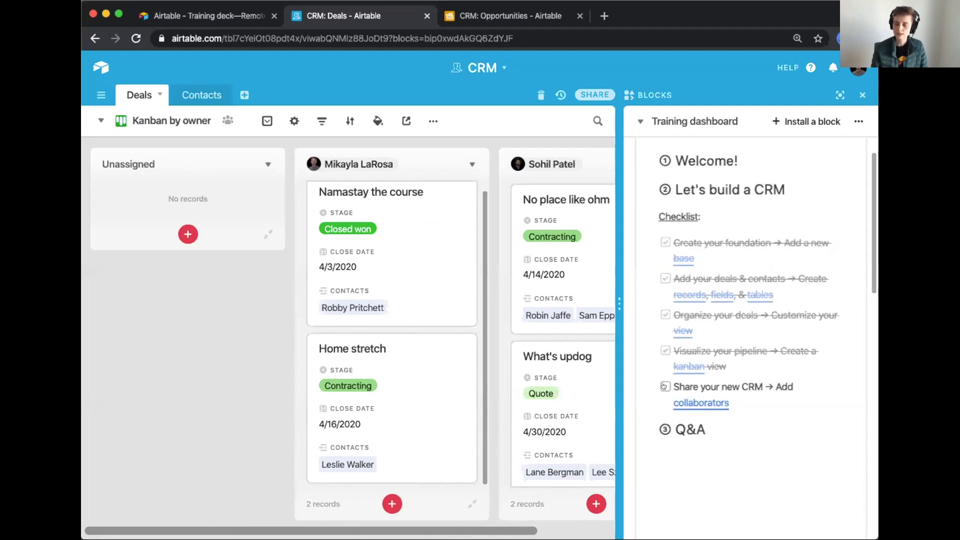
{"action": "left_click", "coordinate": [664, 385]}
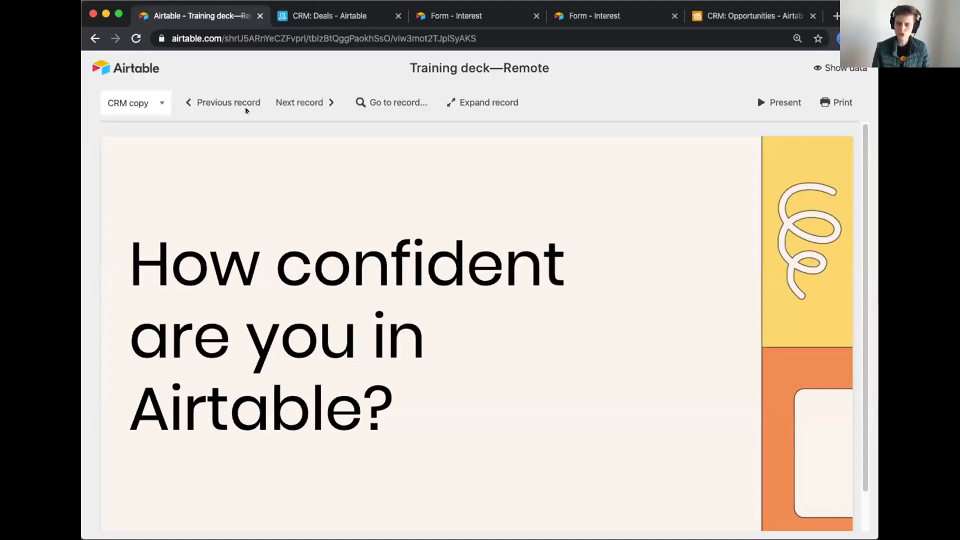
{"action": "scroll", "coordinate": [290, 199], "scroll_direction": "down", "scroll_amount": 2}
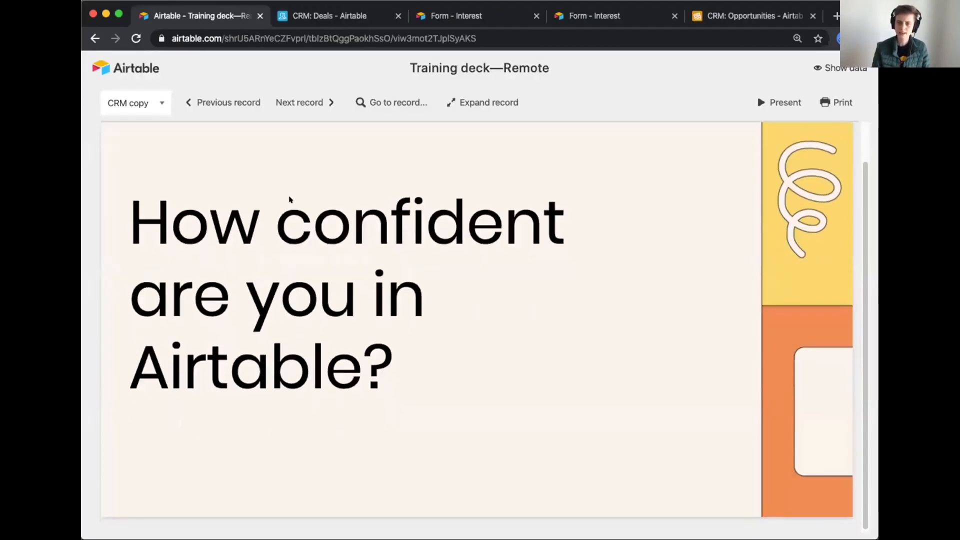